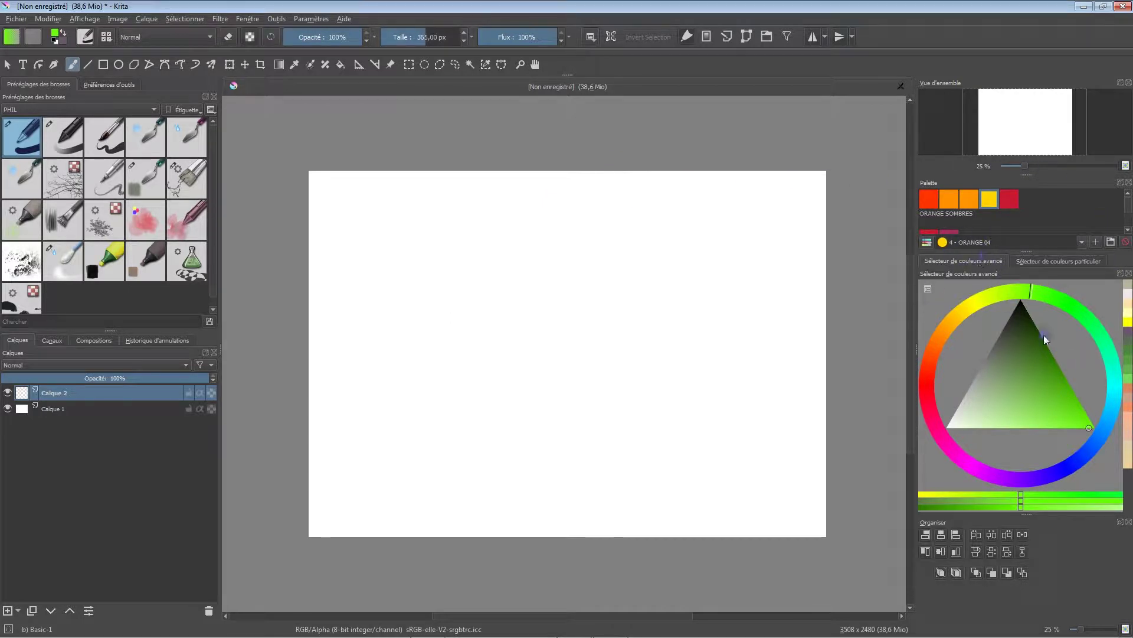
Step: Pick a muted olive yellow (#b4ad3c, RGB 71/68/24) on the advanced selector and show its RGB sliders
{"action": "mouse_move", "coordinate": [1034, 296]}
{"action": "left_mouse_down"}
{"action": "mouse_move", "coordinate": [1119, 406]}
{"action": "mouse_move", "coordinate": [993, 331]}
{"action": "left_mouse_up"}
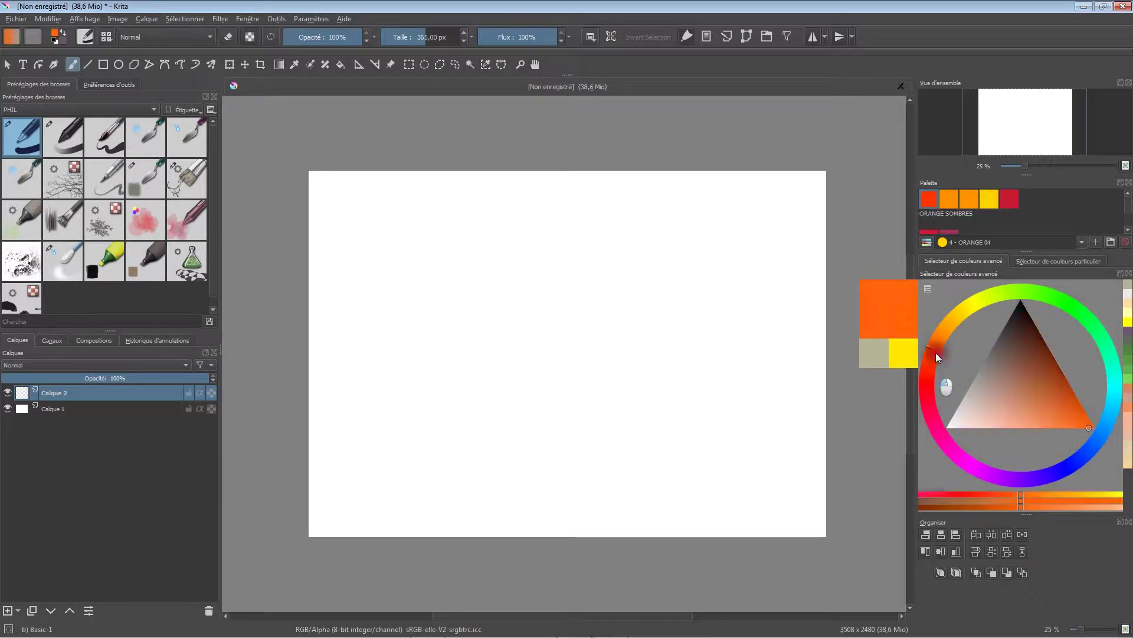
{"action": "mouse_move", "coordinate": [1088, 428]}
{"action": "left_mouse_down"}
{"action": "mouse_move", "coordinate": [1073, 395]}
{"action": "mouse_move", "coordinate": [982, 401]}
{"action": "mouse_move", "coordinate": [1009, 347]}
{"action": "mouse_move", "coordinate": [1036, 335]}
{"action": "mouse_move", "coordinate": [1059, 390]}
{"action": "mouse_move", "coordinate": [1099, 427]}
{"action": "mouse_move", "coordinate": [1030, 356]}
{"action": "mouse_move", "coordinate": [1089, 421]}
{"action": "mouse_move", "coordinate": [1036, 380]}
{"action": "mouse_move", "coordinate": [1039, 390]}
{"action": "left_mouse_up"}
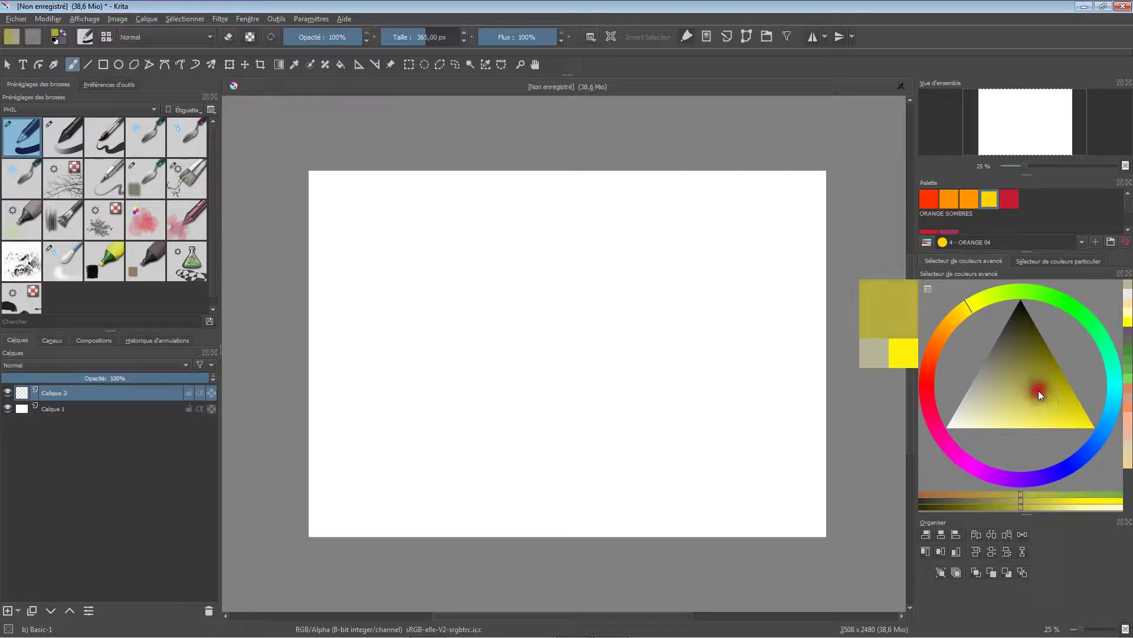
{"action": "left_click", "coordinate": [1031, 263]}
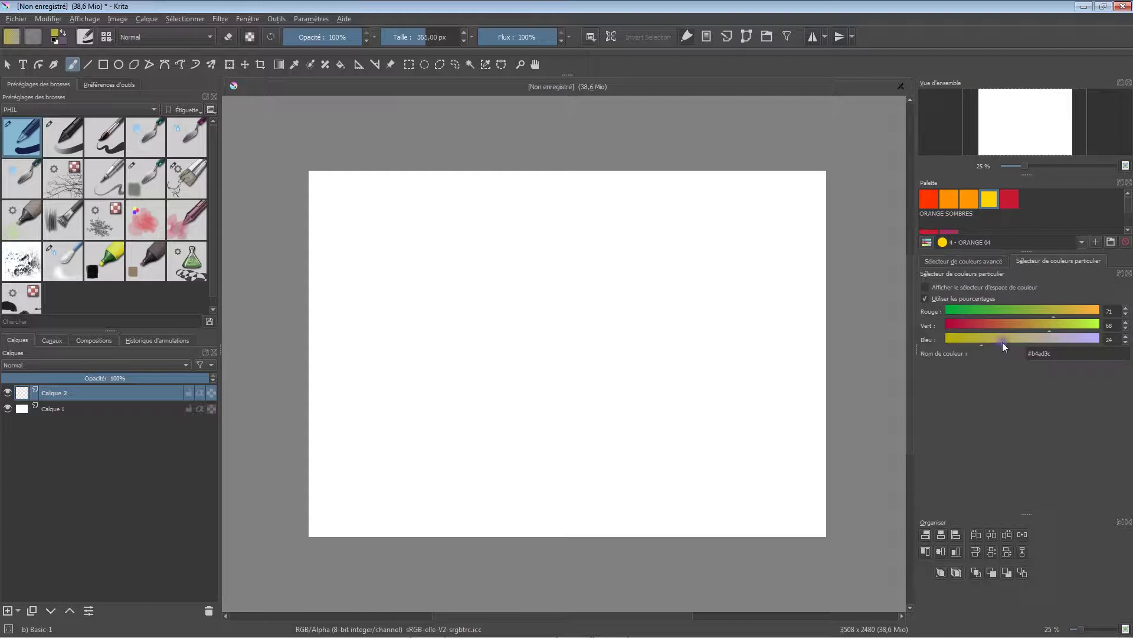
Step: Enable the Sélecteur de couleurs artistique and digital colour mixer panels
{"action": "left_click", "coordinate": [312, 19]}
{"action": "mouse_move", "coordinate": [323, 102]}
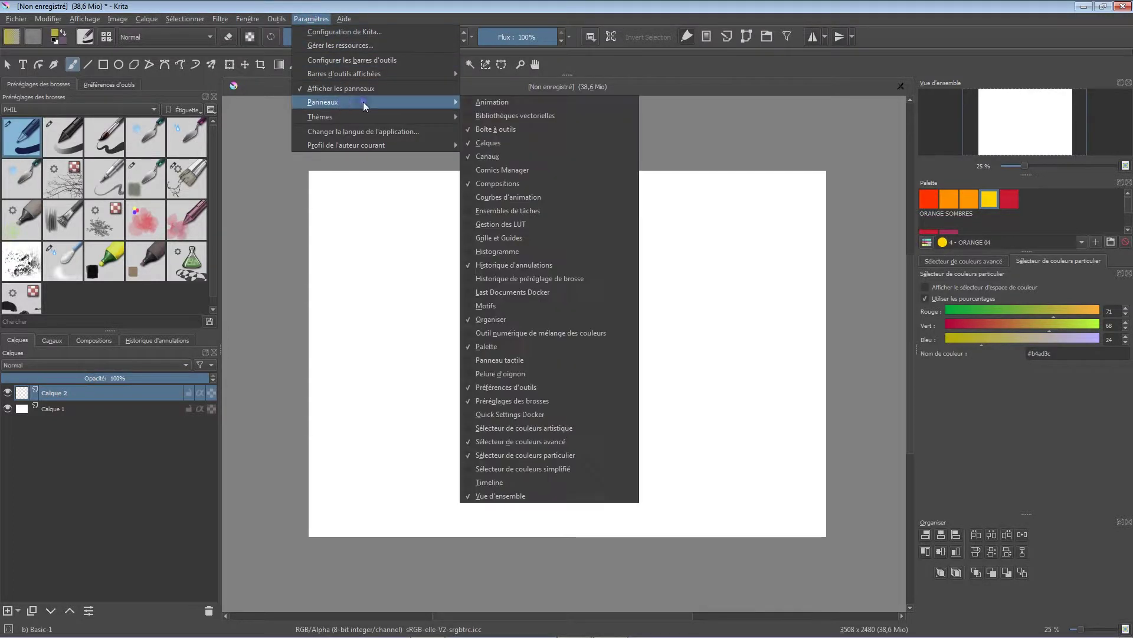
{"action": "left_click", "coordinate": [543, 426]}
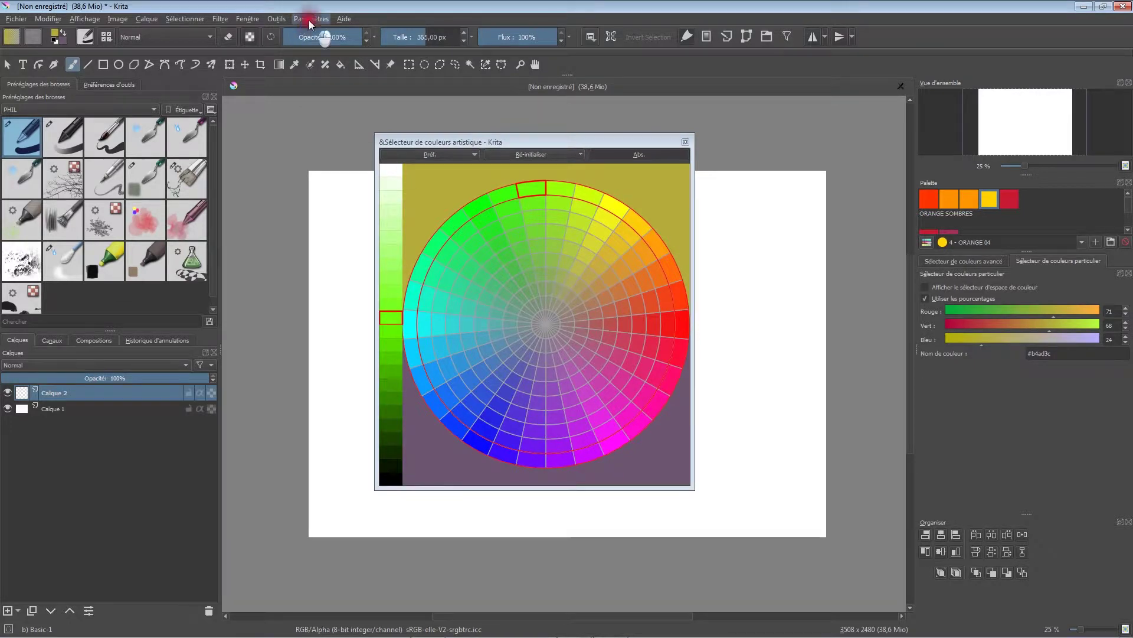
{"action": "left_click", "coordinate": [309, 20]}
{"action": "mouse_move", "coordinate": [322, 101]}
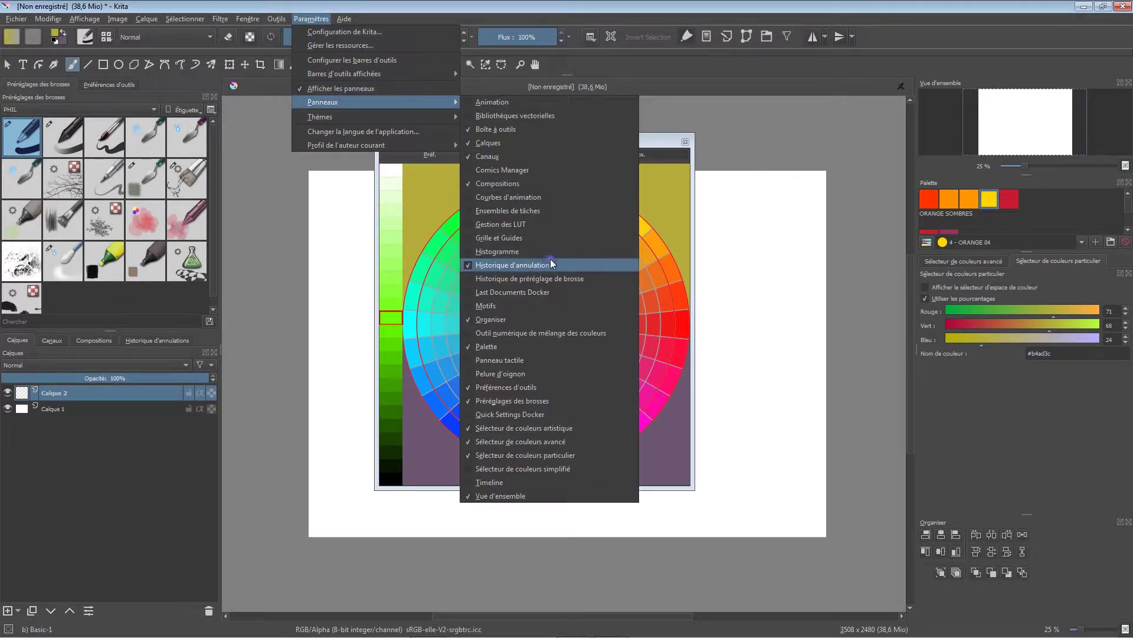
{"action": "left_click", "coordinate": [525, 333]}
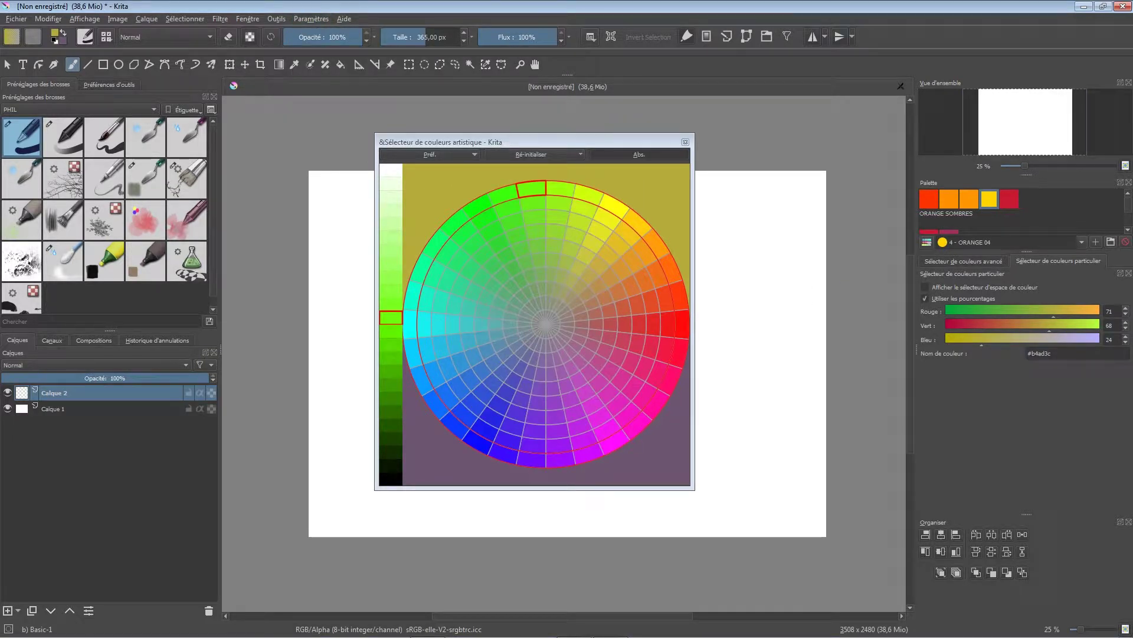
Step: Arrange the floating colour windows, putting the mixer away and the artistic selector over the canvas
{"action": "left_click_drag", "start_coordinate": [748, 163], "coordinate": [731, 153]}
{"action": "left_click_drag", "start_coordinate": [641, 143], "coordinate": [524, 134]}
{"action": "left_click_drag", "start_coordinate": [777, 148], "coordinate": [662, 134]}
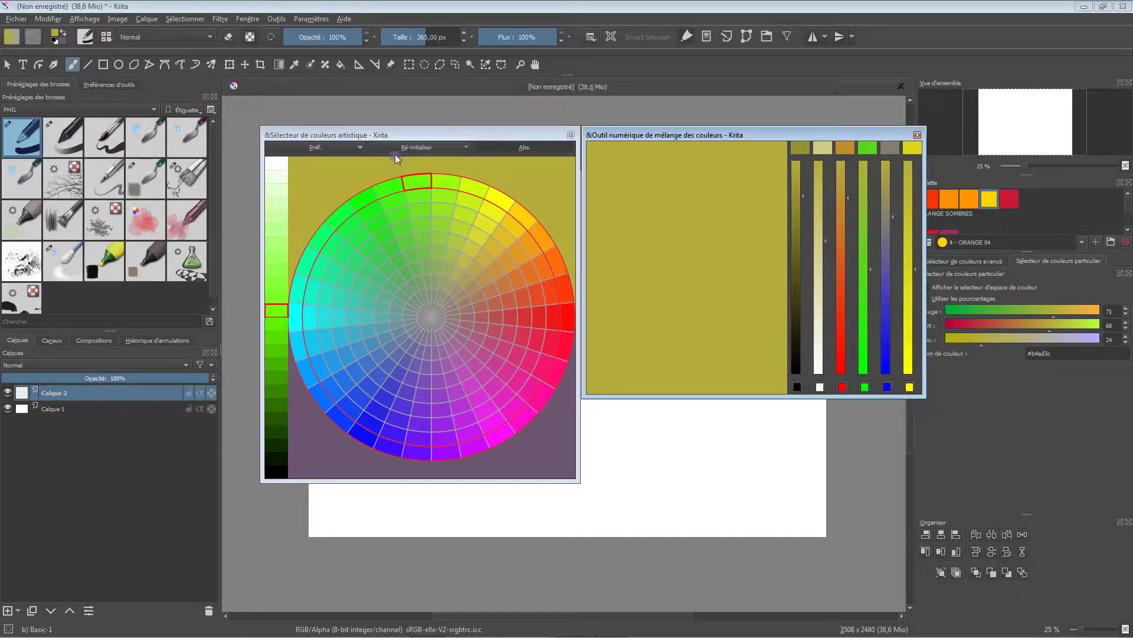
{"action": "left_click_drag", "start_coordinate": [816, 131], "coordinate": [1003, 207]}
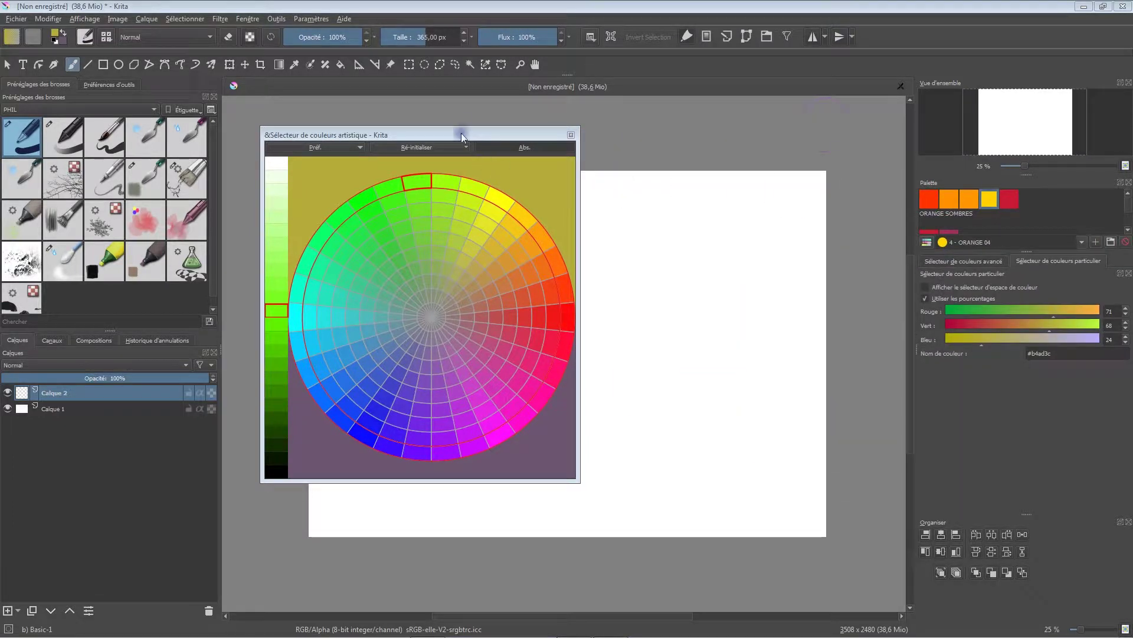
{"action": "left_click_drag", "start_coordinate": [461, 133], "coordinate": [580, 128]}
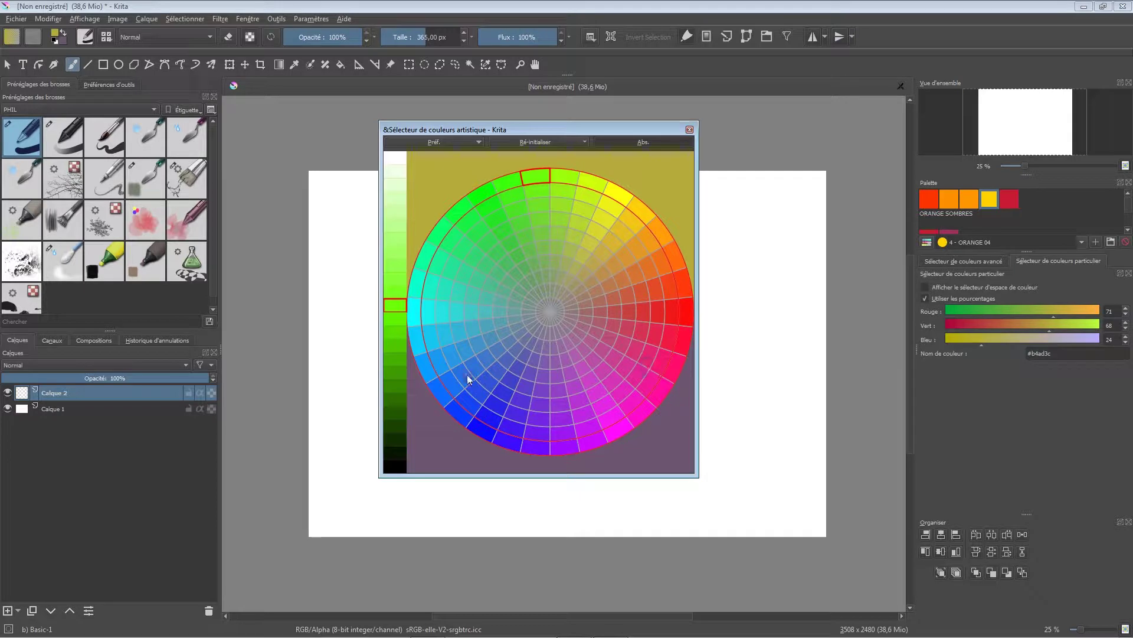
Step: Pick a pale grey-green (RGB 86/90/84) on the artistic wheel and paint a soft circle right of it
{"action": "left_click", "coordinate": [541, 176]}
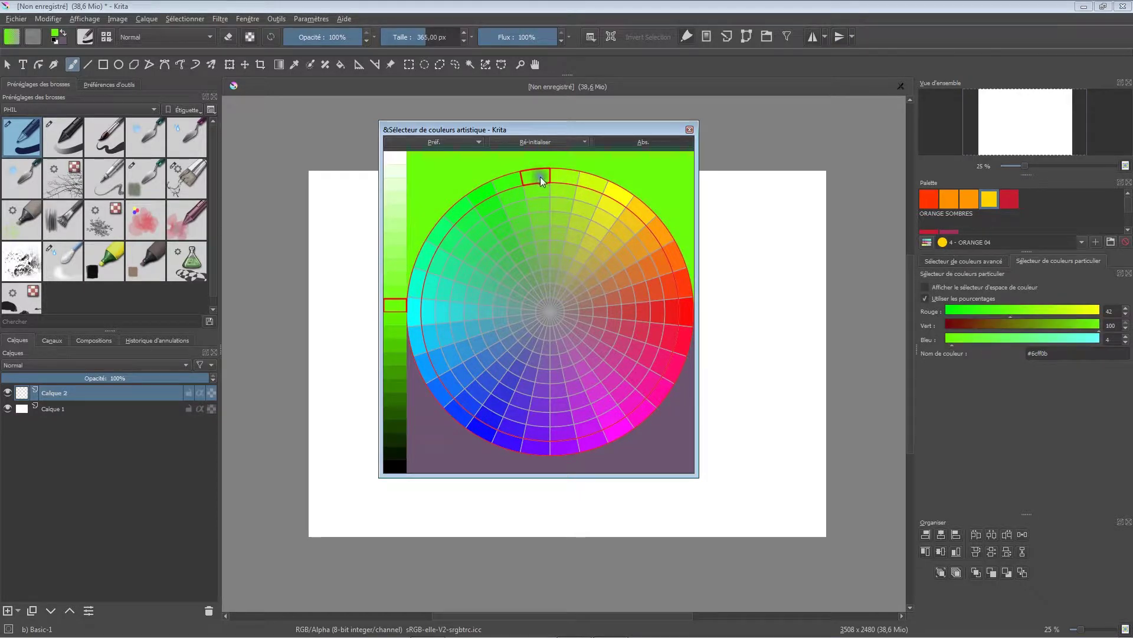
{"action": "left_click_drag", "start_coordinate": [543, 183], "coordinate": [546, 279]}
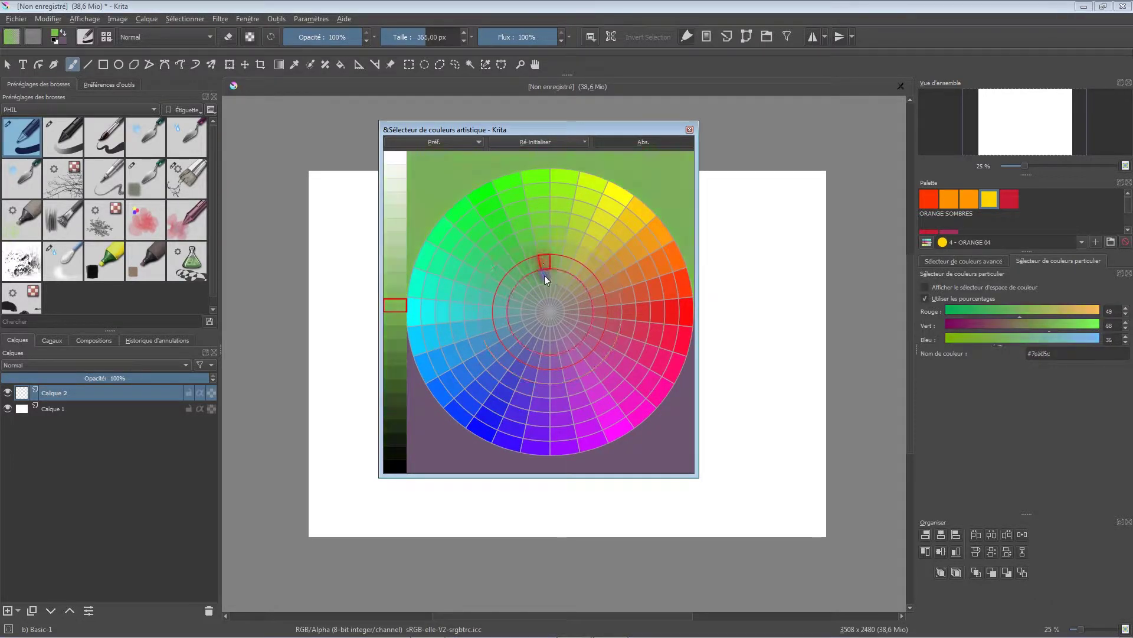
{"action": "left_click", "coordinate": [547, 290]}
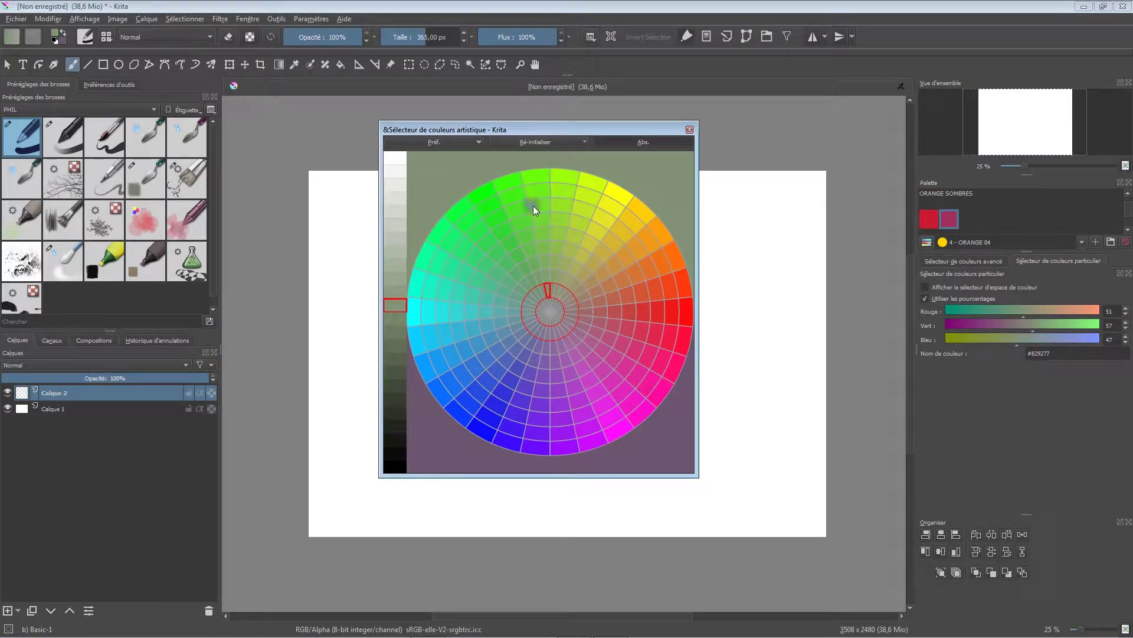
{"action": "left_click", "coordinate": [529, 180]}
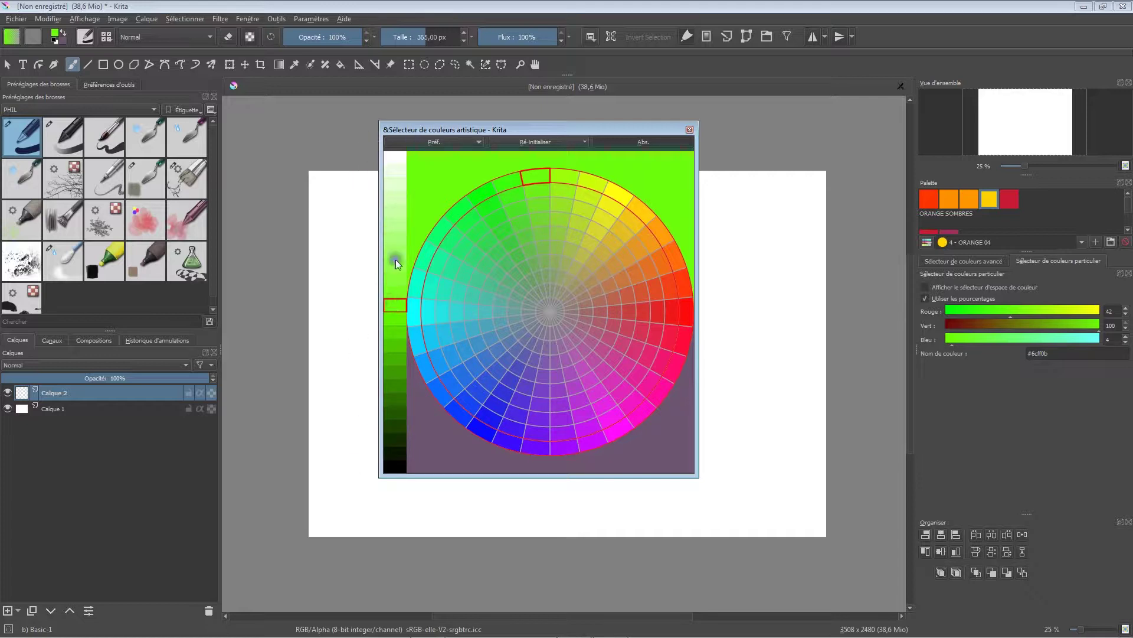
{"action": "left_click", "coordinate": [397, 197]}
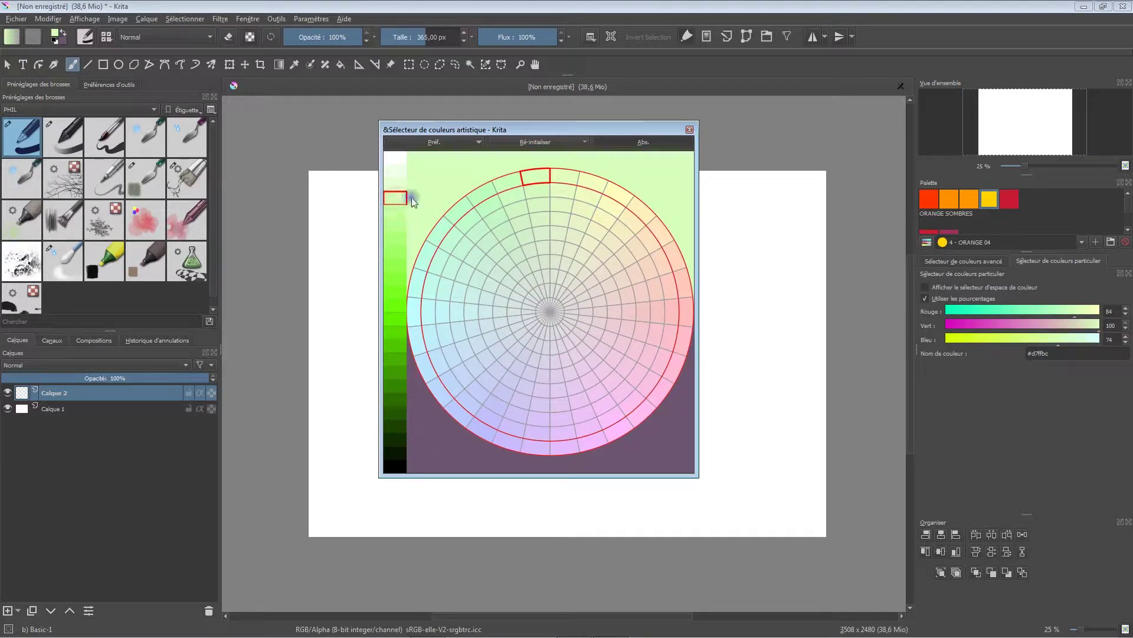
{"action": "left_click_drag", "start_coordinate": [539, 191], "coordinate": [548, 275]}
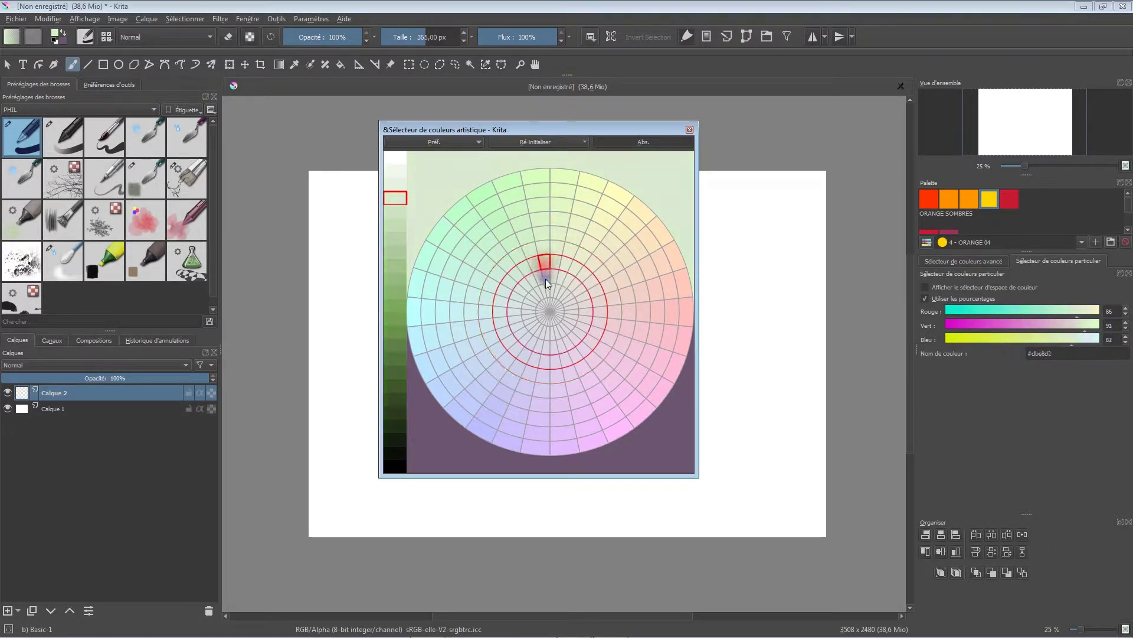
{"action": "left_click_drag", "start_coordinate": [762, 316], "coordinate": [753, 324]}
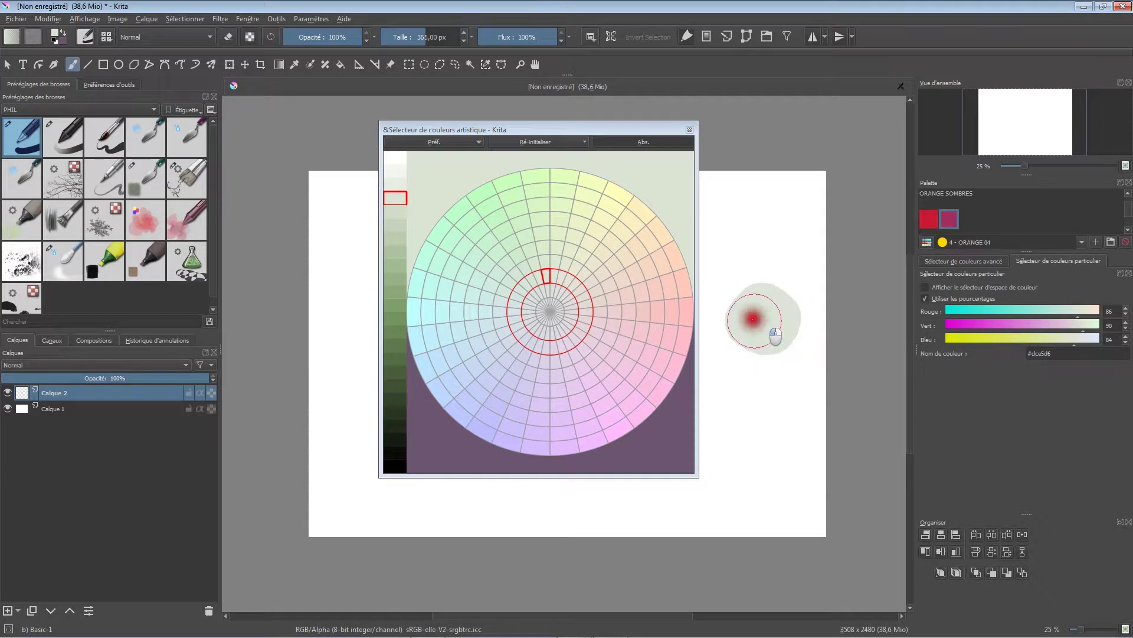
Step: Paint a pale green circle above the grey-green one and a saturated green (#4fc700) circle below
{"action": "left_click", "coordinate": [536, 176]}
{"action": "left_click_drag", "start_coordinate": [761, 277], "coordinate": [752, 302]}
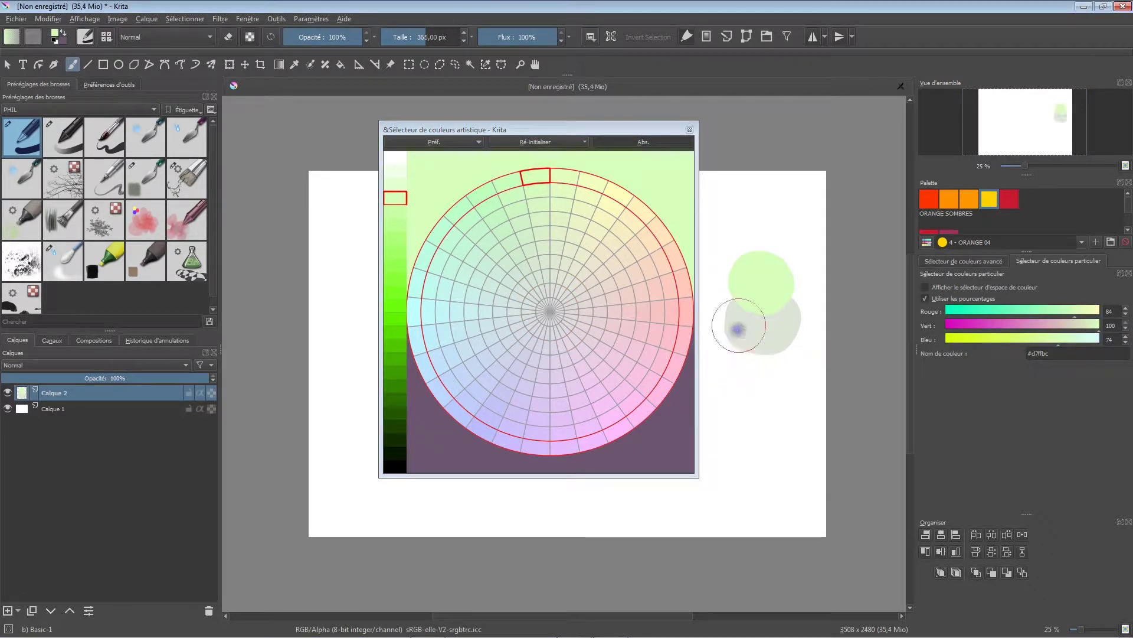
{"action": "left_click", "coordinate": [392, 344]}
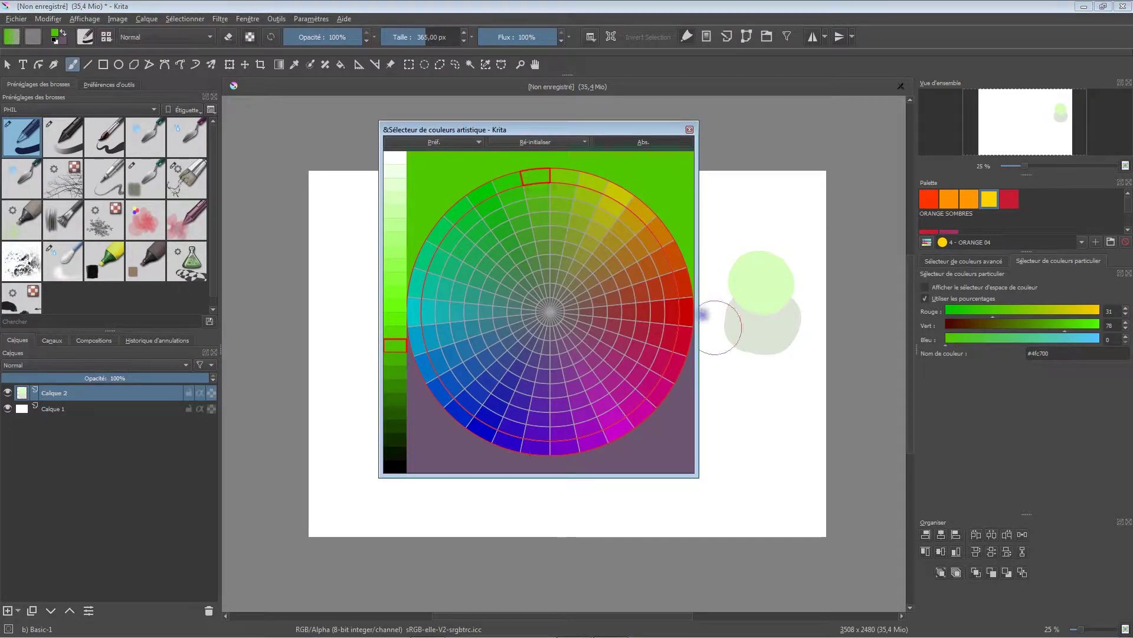
{"action": "left_click_drag", "start_coordinate": [745, 355], "coordinate": [755, 363]}
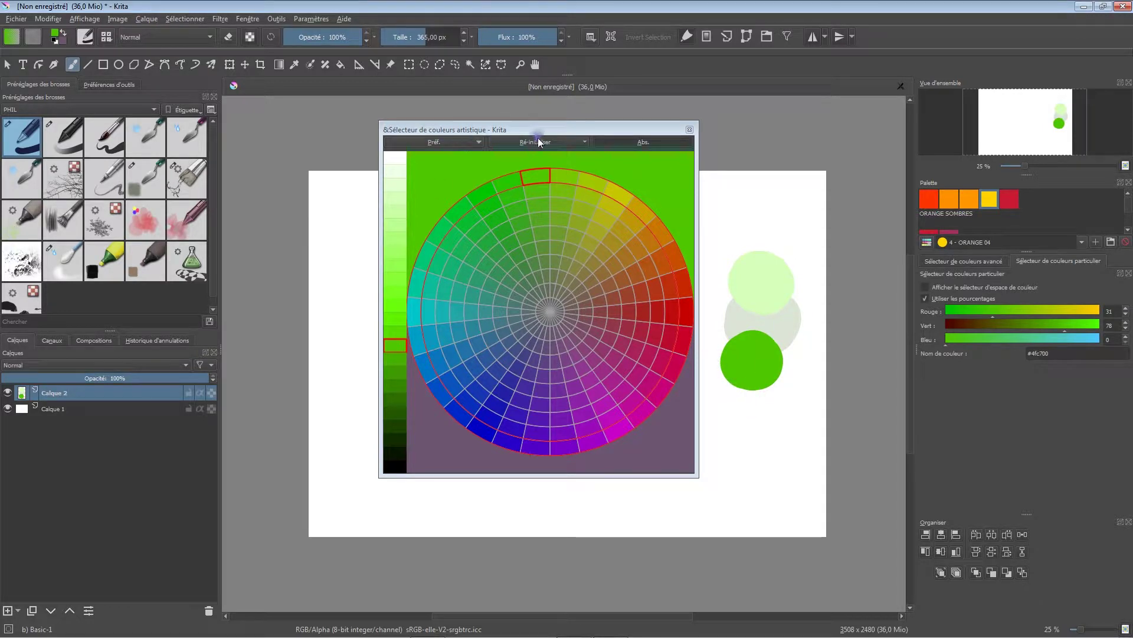
Step: Reduce the wheel's light steps in Préf. and brighten the wheel to pastel tones
{"action": "left_click", "coordinate": [646, 141]}
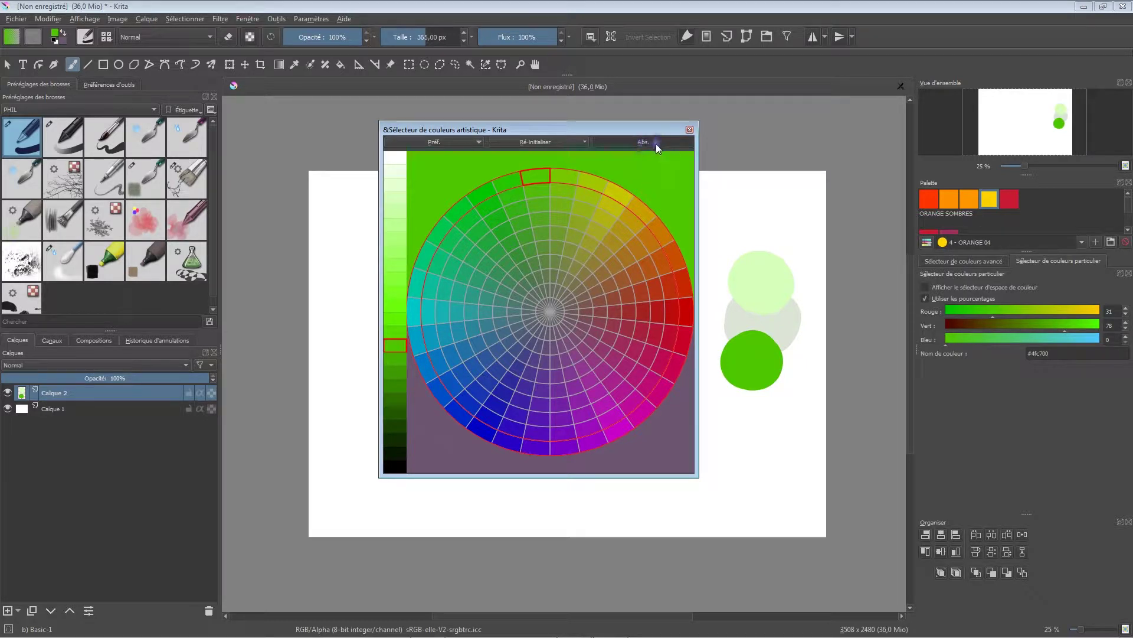
{"action": "left_click", "coordinate": [443, 142]}
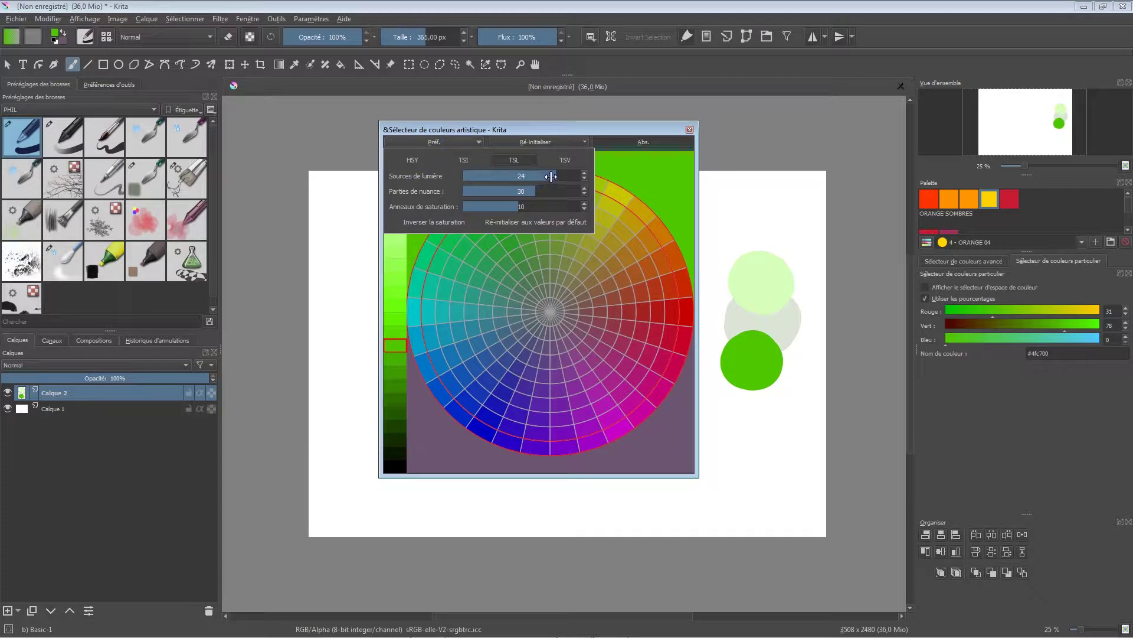
{"action": "left_click_drag", "start_coordinate": [550, 176], "coordinate": [463, 176]}
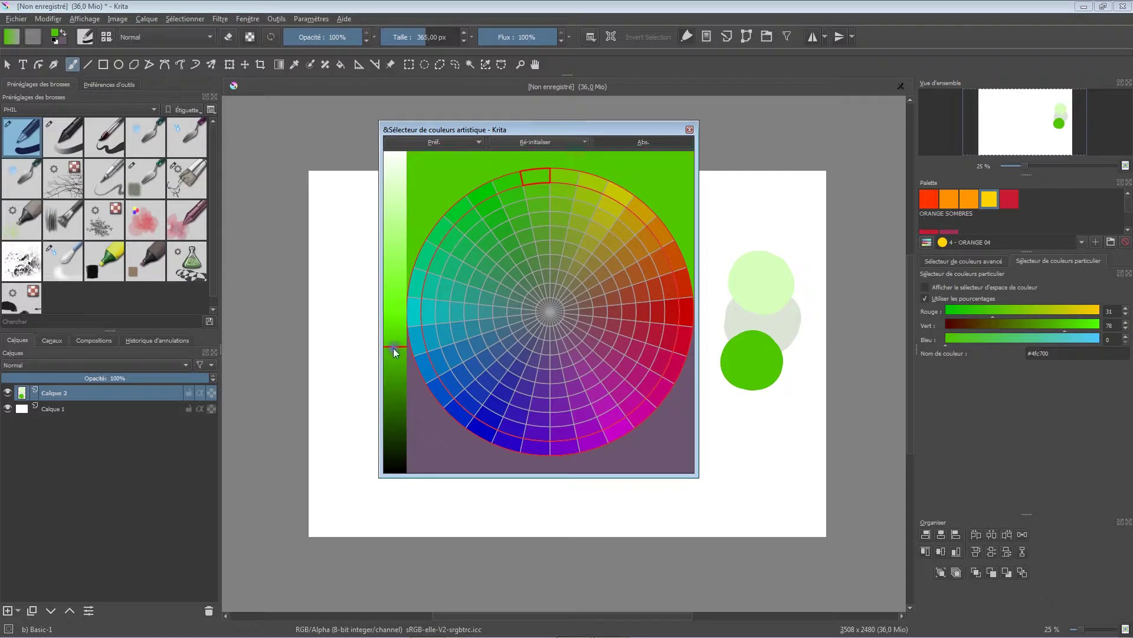
{"action": "mouse_move", "coordinate": [393, 348]}
{"action": "left_mouse_down"}
{"action": "mouse_move", "coordinate": [398, 226]}
{"action": "mouse_move", "coordinate": [393, 339]}
{"action": "mouse_move", "coordinate": [397, 288]}
{"action": "left_mouse_up"}
Step: Raise the wheel's light step count again and pick a much lighter green reading 47/100/13
{"action": "left_click", "coordinate": [438, 143]}
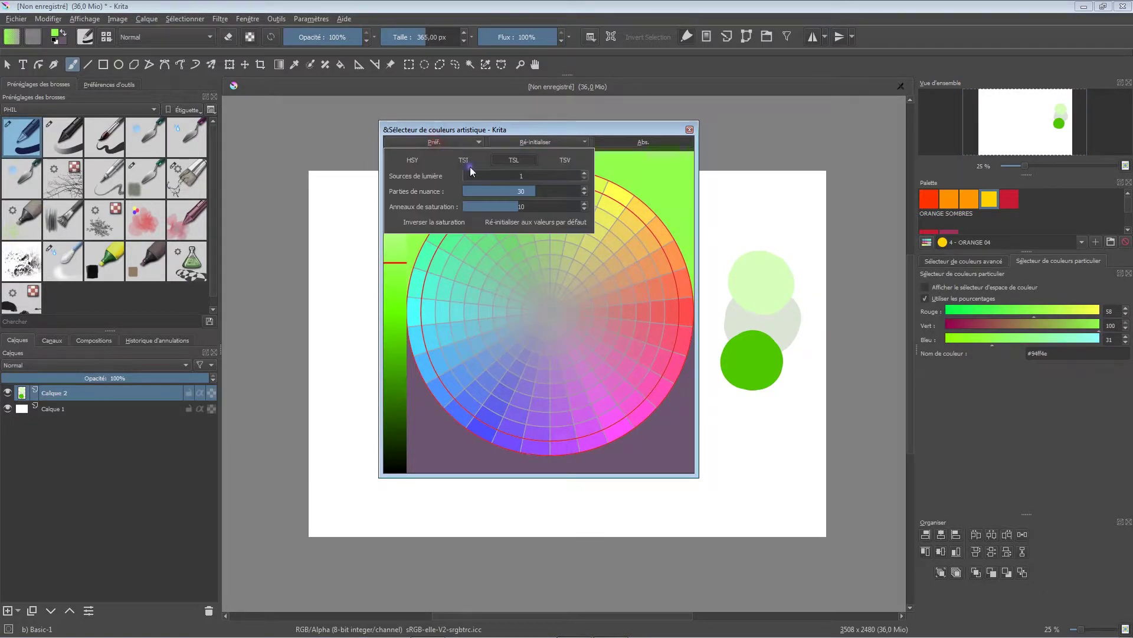
{"action": "left_click_drag", "start_coordinate": [470, 175], "coordinate": [560, 190]}
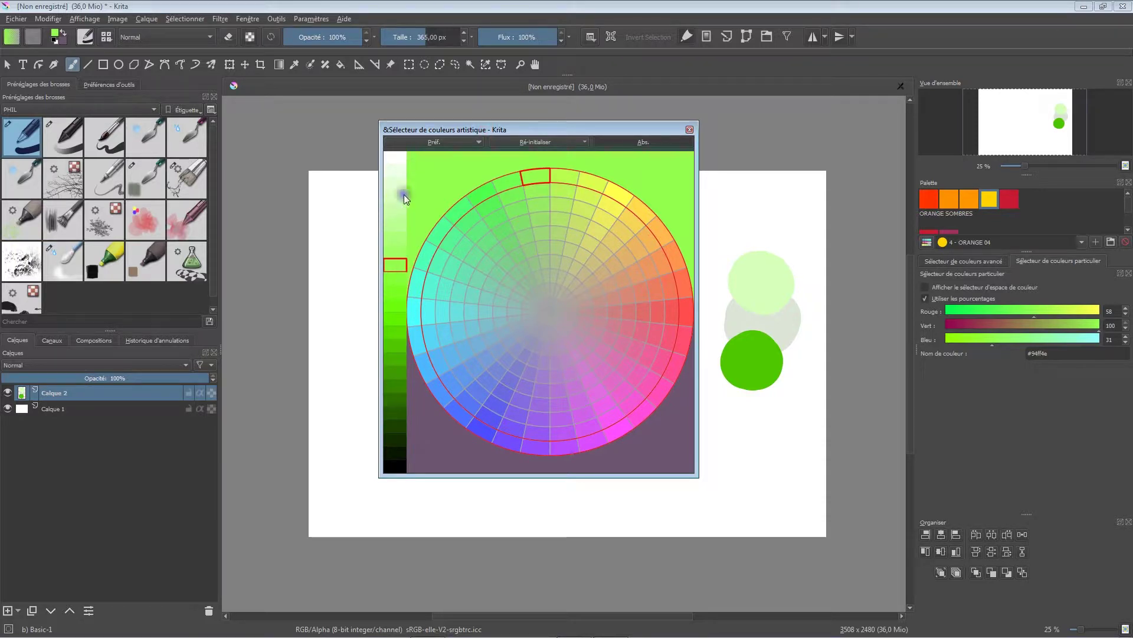
{"action": "left_click_drag", "start_coordinate": [394, 281], "coordinate": [393, 387]}
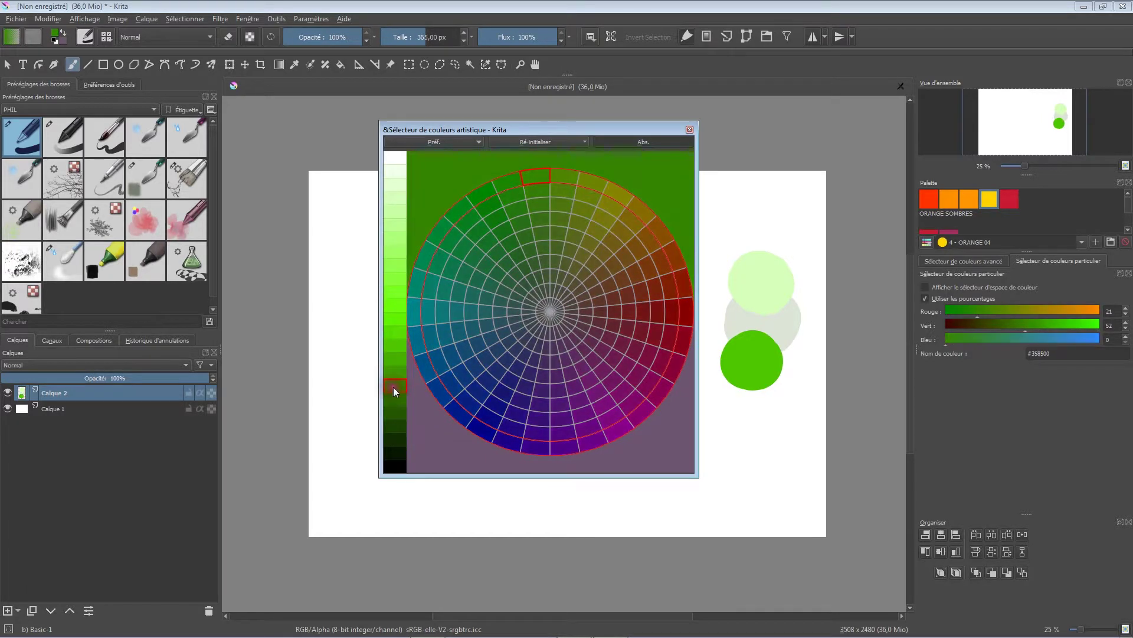
{"action": "left_click", "coordinate": [394, 295]}
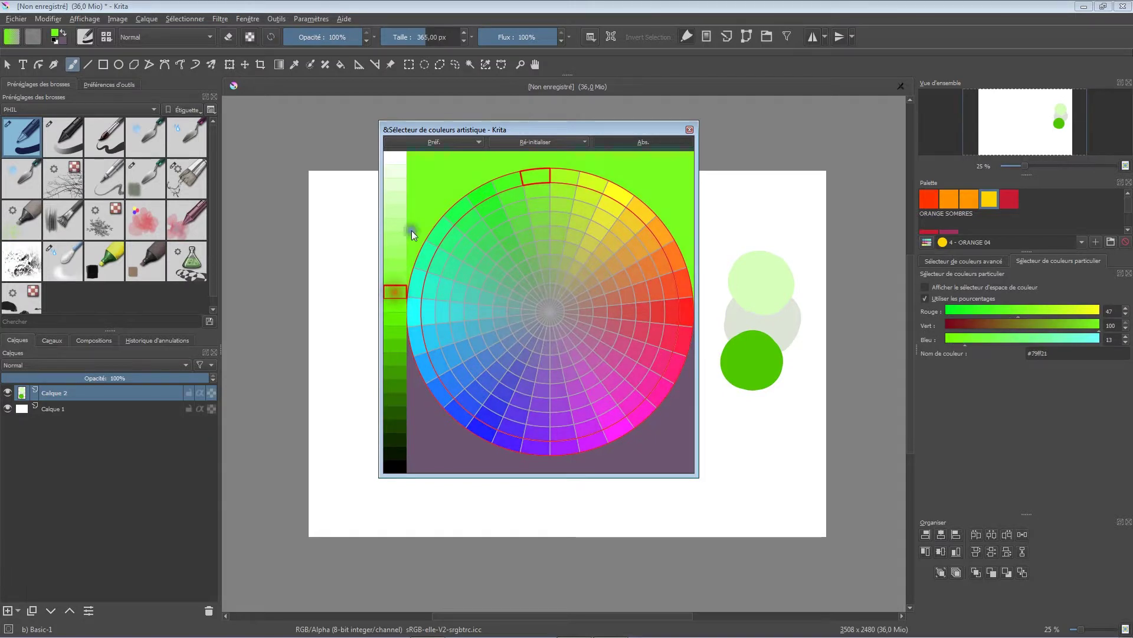
{"action": "left_click", "coordinate": [438, 142]}
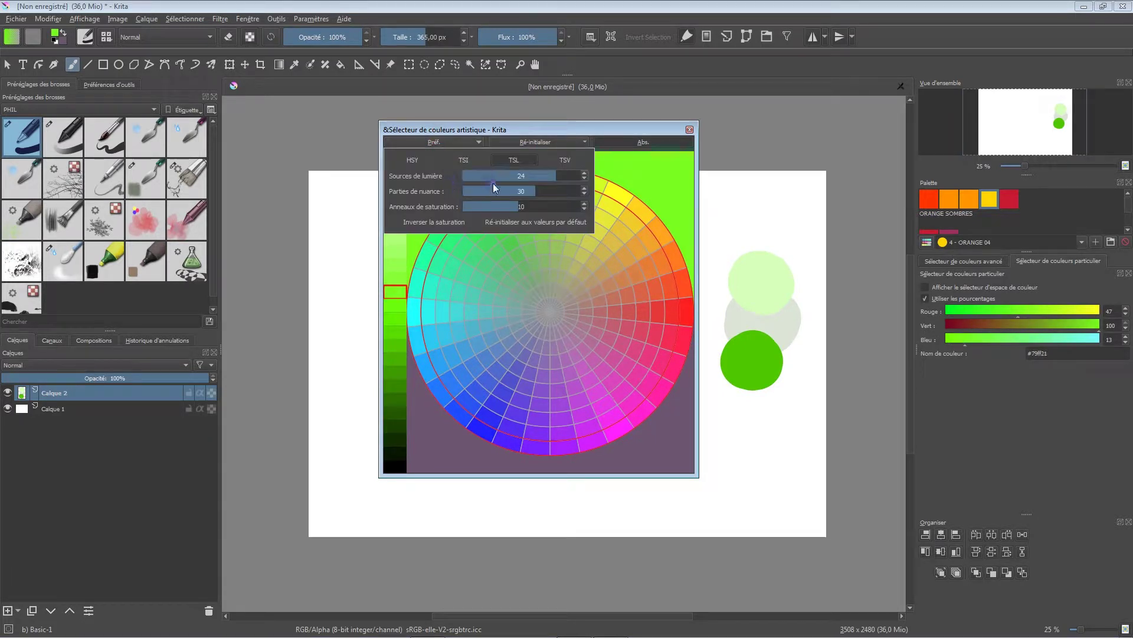
Step: Try 10 and 48 hue segments, then settle on 32 hue parts and 10 saturation rings
{"action": "left_click_drag", "start_coordinate": [506, 191], "coordinate": [488, 194]}
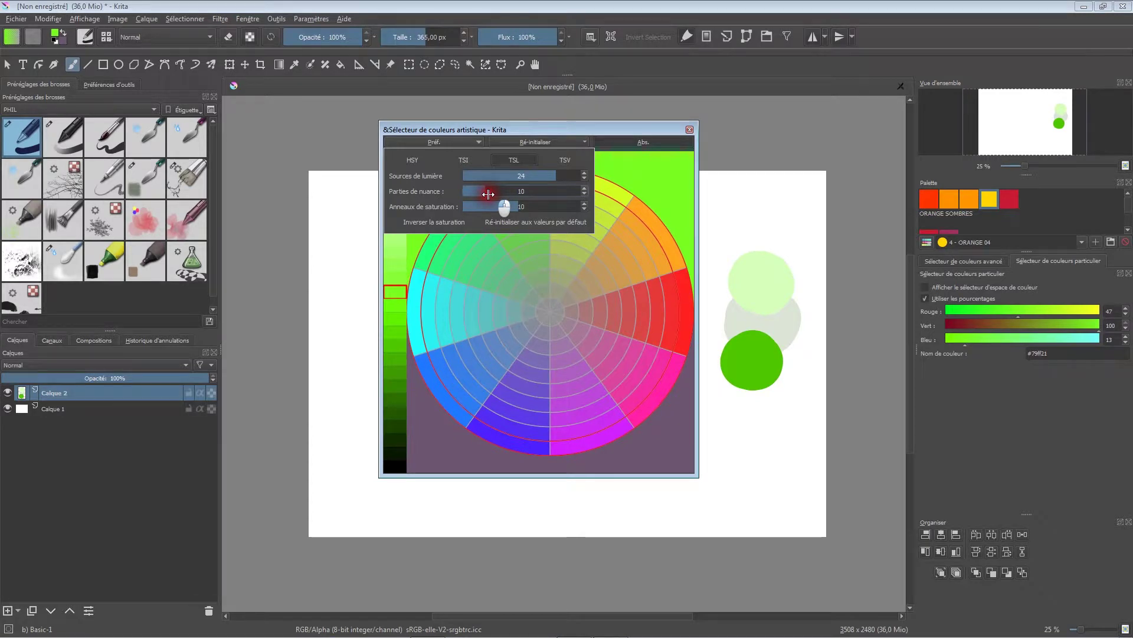
{"action": "left_click_drag", "start_coordinate": [488, 194], "coordinate": [594, 206]}
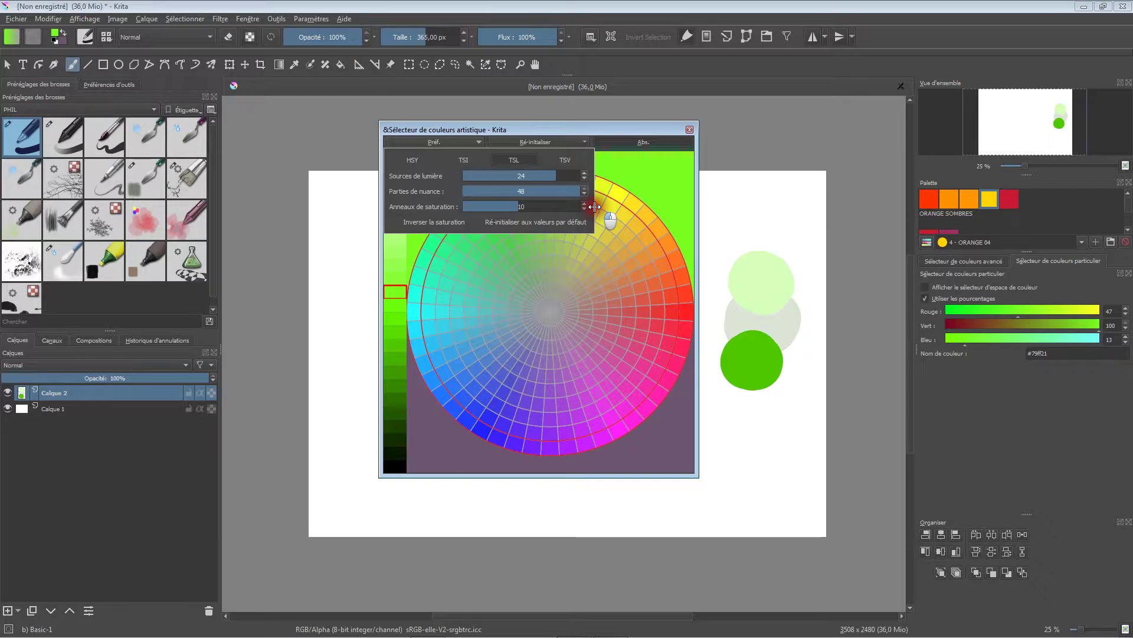
{"action": "left_click_drag", "start_coordinate": [595, 206], "coordinate": [542, 207]}
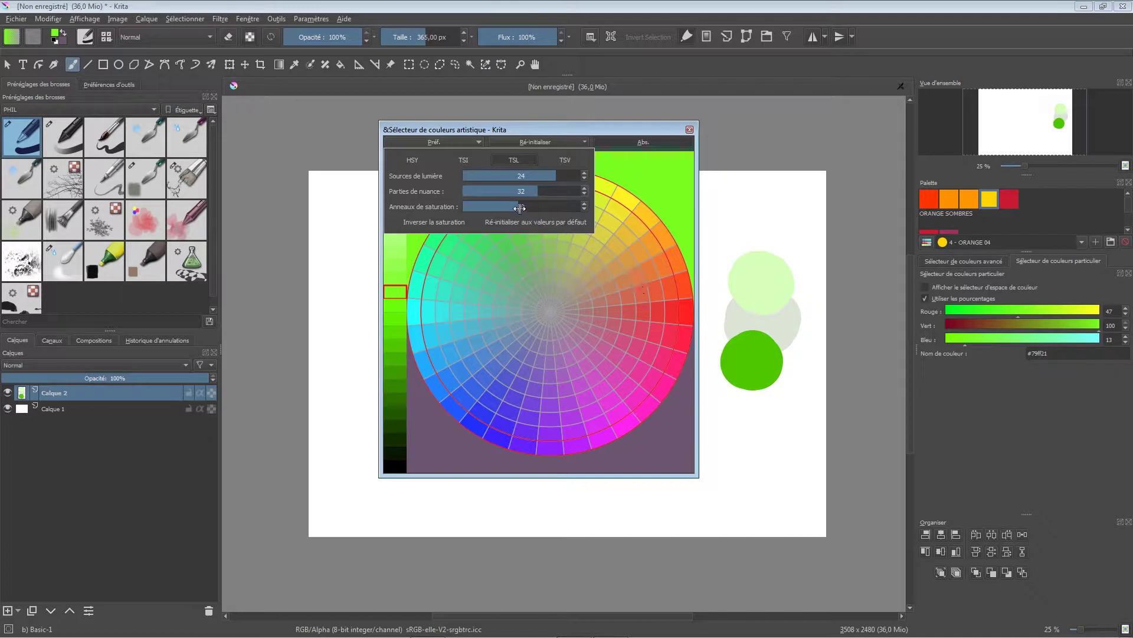
{"action": "mouse_move", "coordinate": [520, 208]}
{"action": "left_mouse_down"}
{"action": "mouse_move", "coordinate": [476, 210]}
{"action": "mouse_move", "coordinate": [601, 233]}
{"action": "left_mouse_up"}
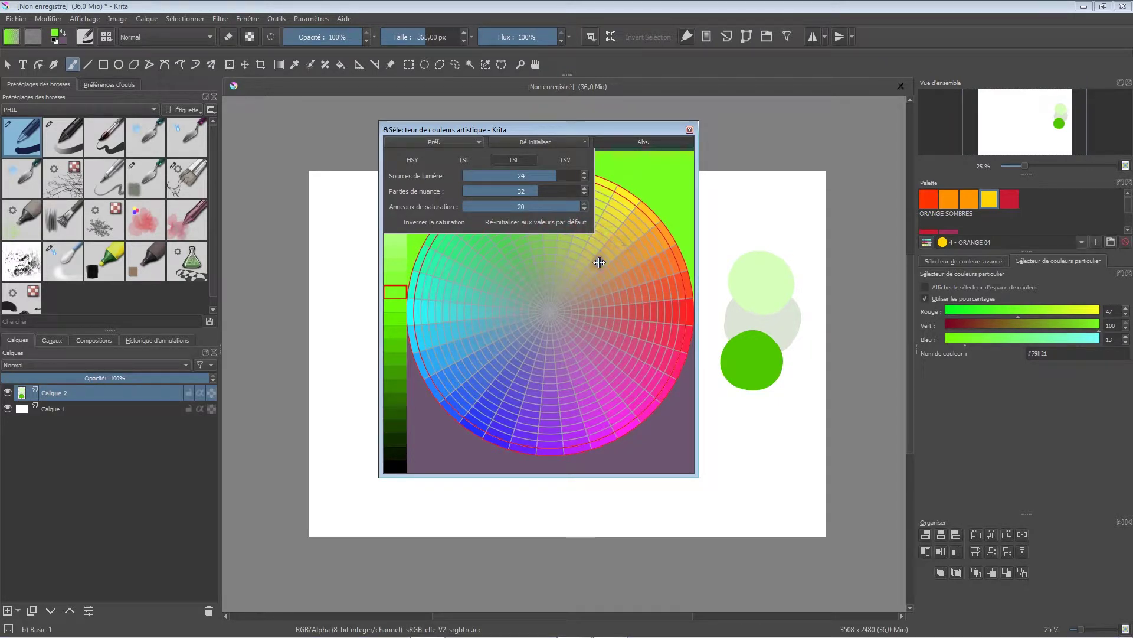
{"action": "left_click_drag", "start_coordinate": [577, 208], "coordinate": [523, 218]}
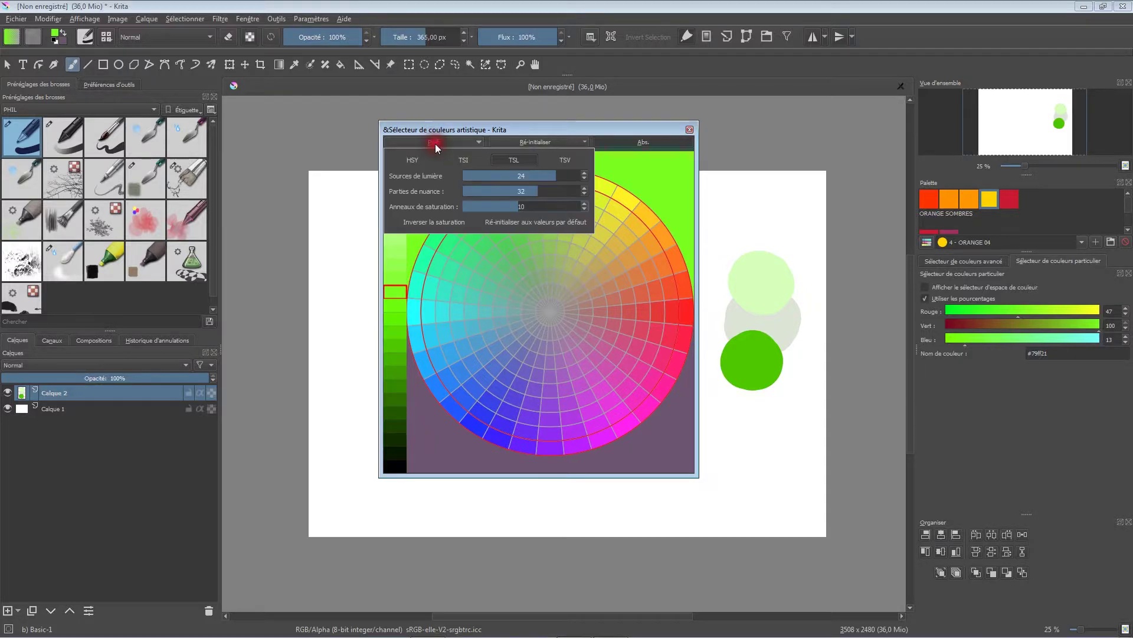
Step: Try the HSY, TSI and TSV wheel models, then return to TSL and close the settings
{"action": "left_click", "coordinate": [411, 159]}
{"action": "left_click", "coordinate": [565, 160]}
{"action": "left_click", "coordinate": [413, 160]}
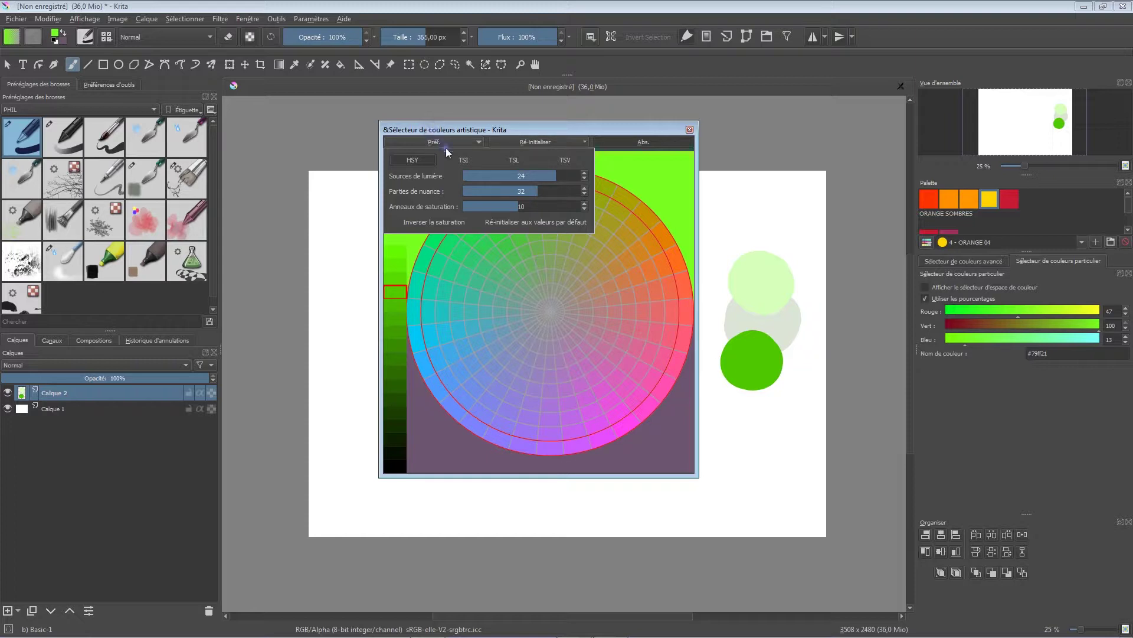
{"action": "left_click", "coordinate": [464, 160]}
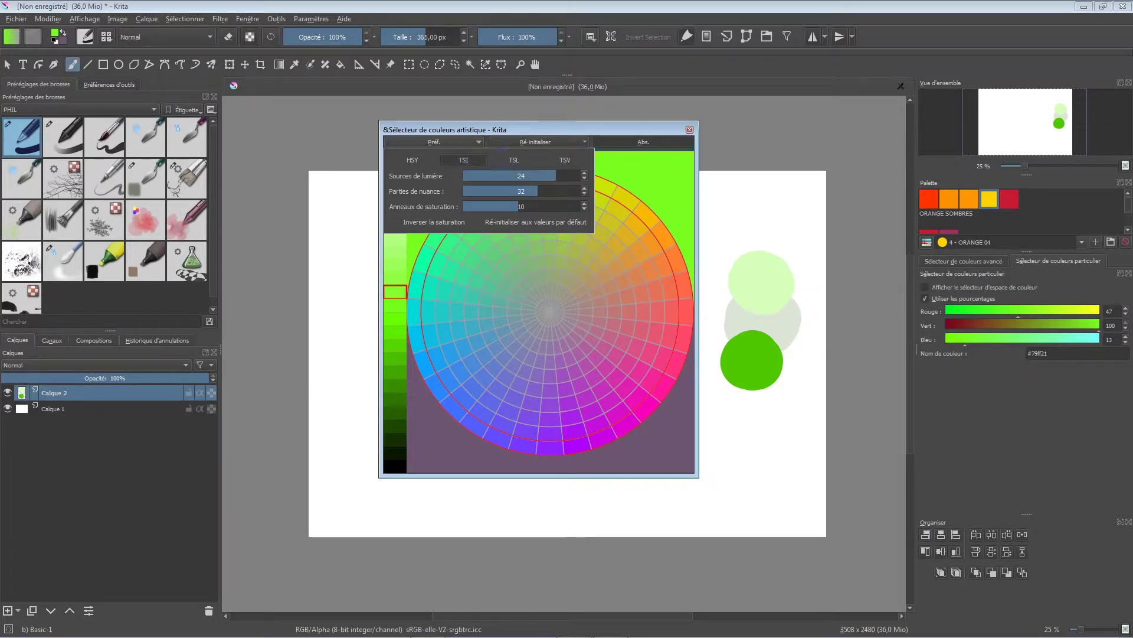
{"action": "key", "text": "Escape"}
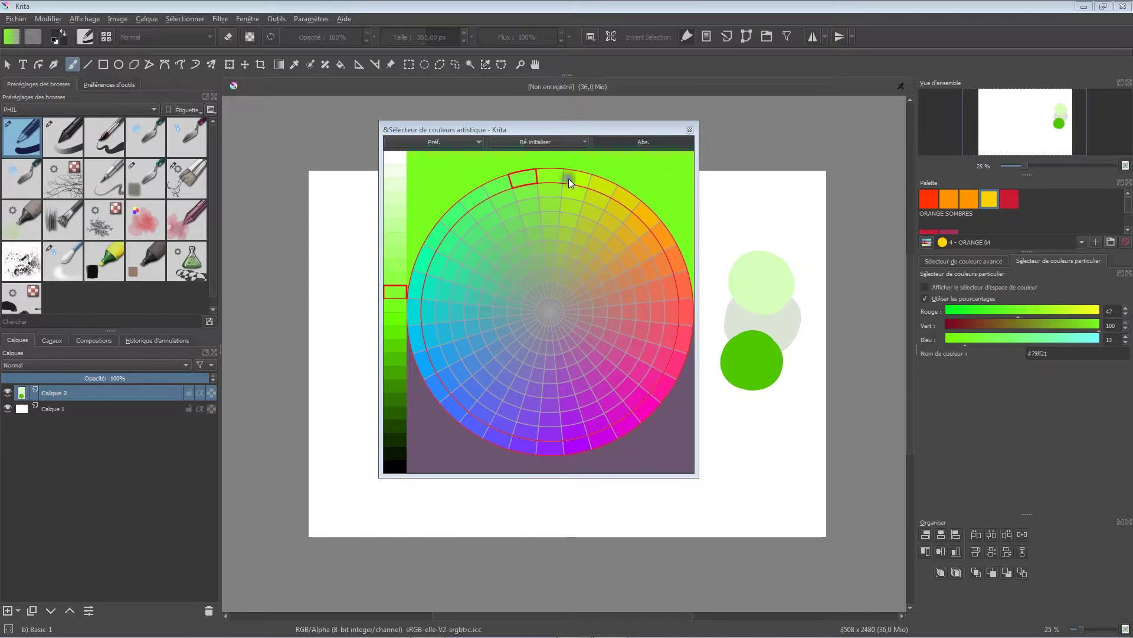
{"action": "left_click", "coordinate": [472, 142]}
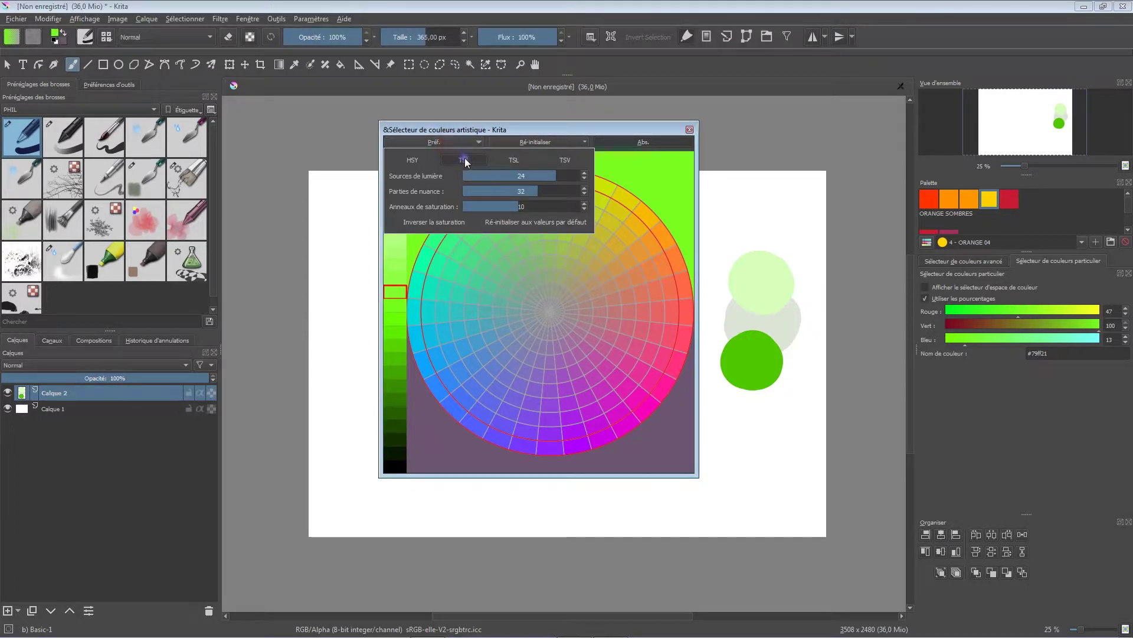
{"action": "left_click", "coordinate": [514, 160]}
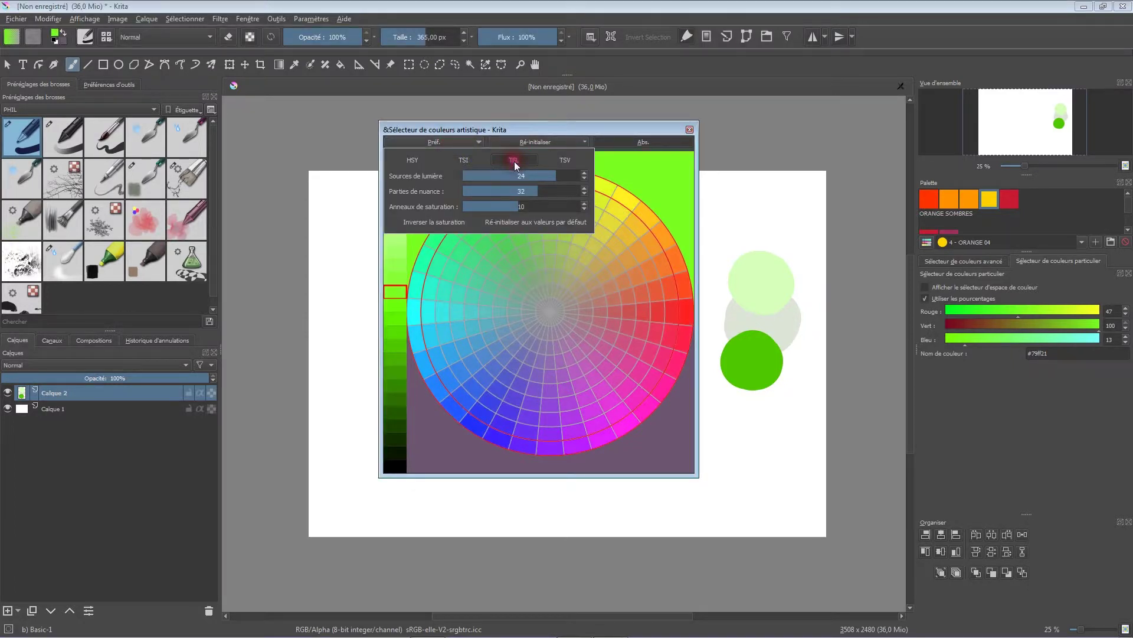
{"action": "left_click", "coordinate": [564, 160]}
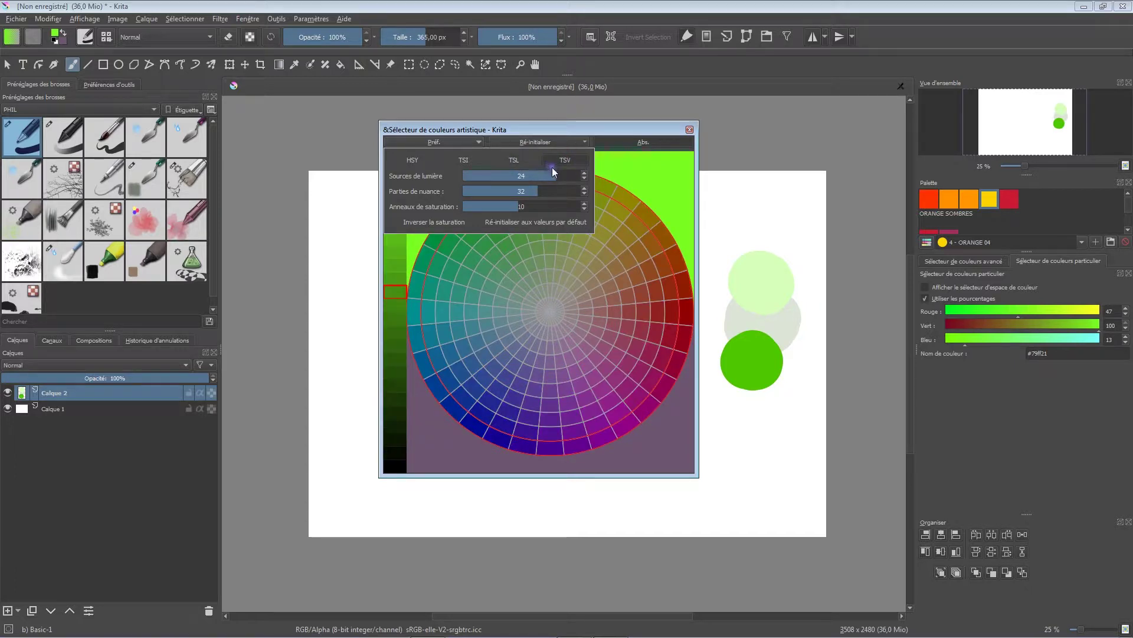
{"action": "left_click", "coordinate": [512, 160]}
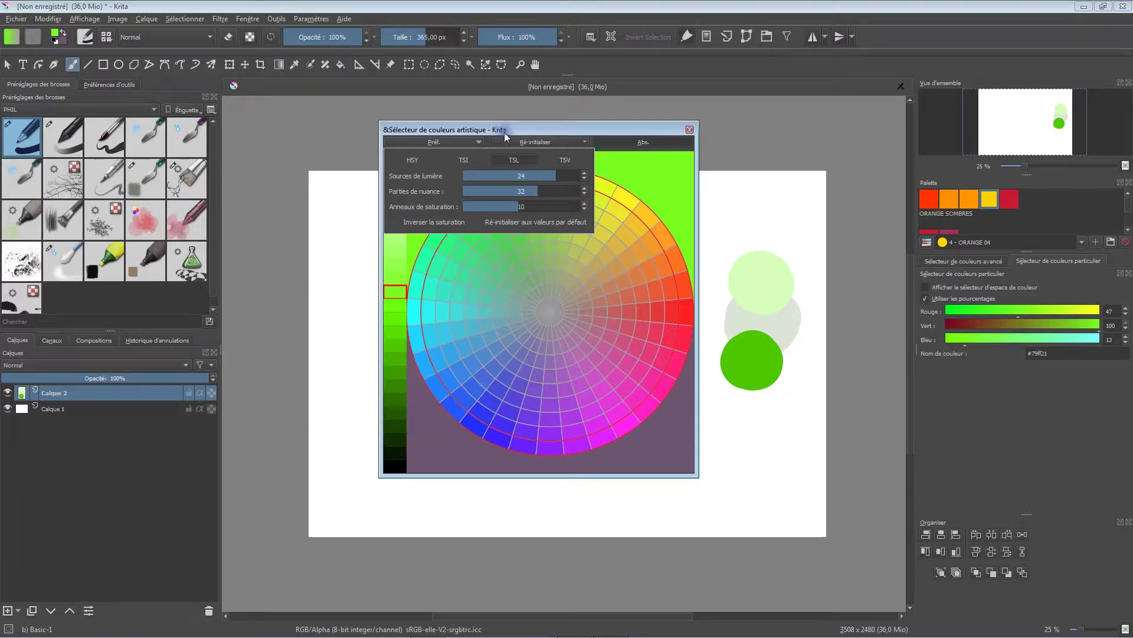
{"action": "left_click", "coordinate": [505, 133]}
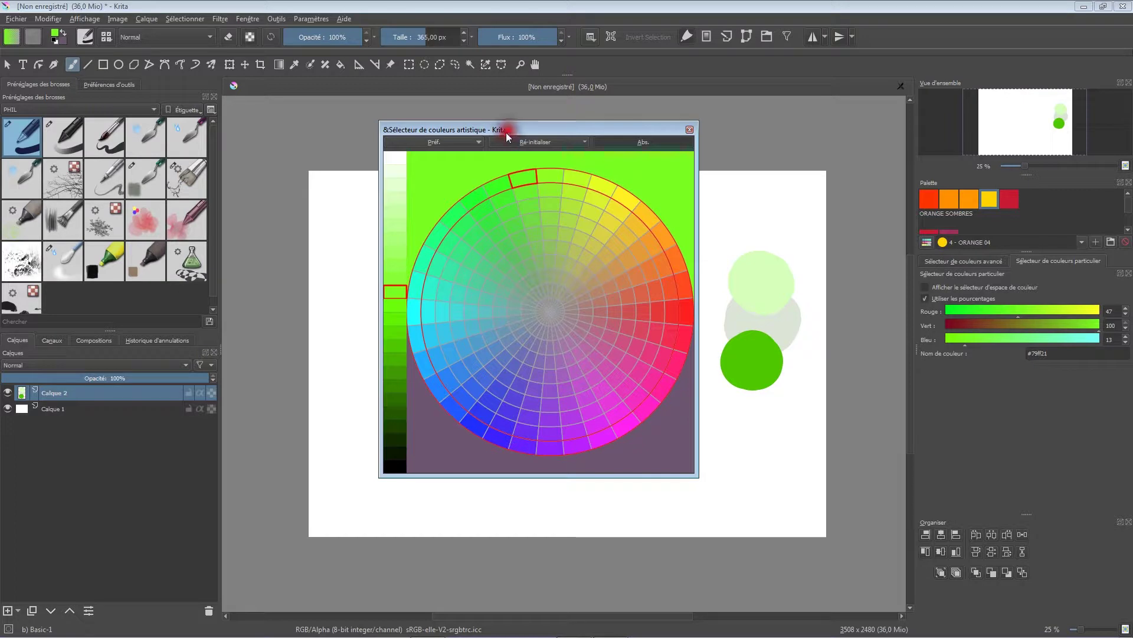
Step: Set white, then black, on the lightness strip before returning to a bright green (42/100/4)
{"action": "left_click", "coordinate": [397, 159]}
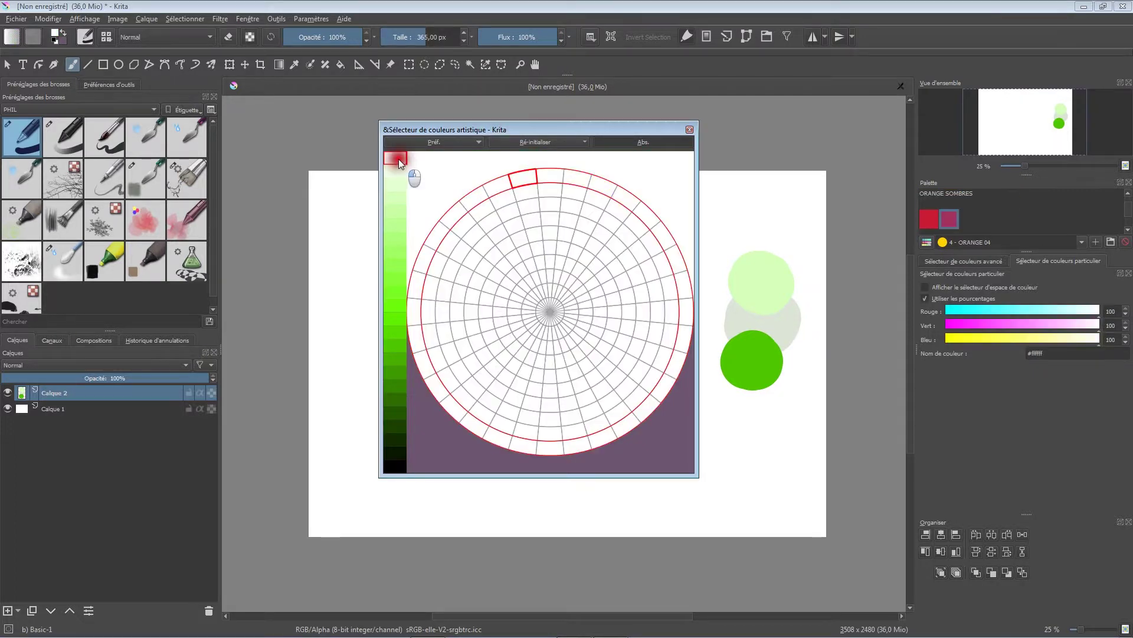
{"action": "left_click", "coordinate": [398, 462]}
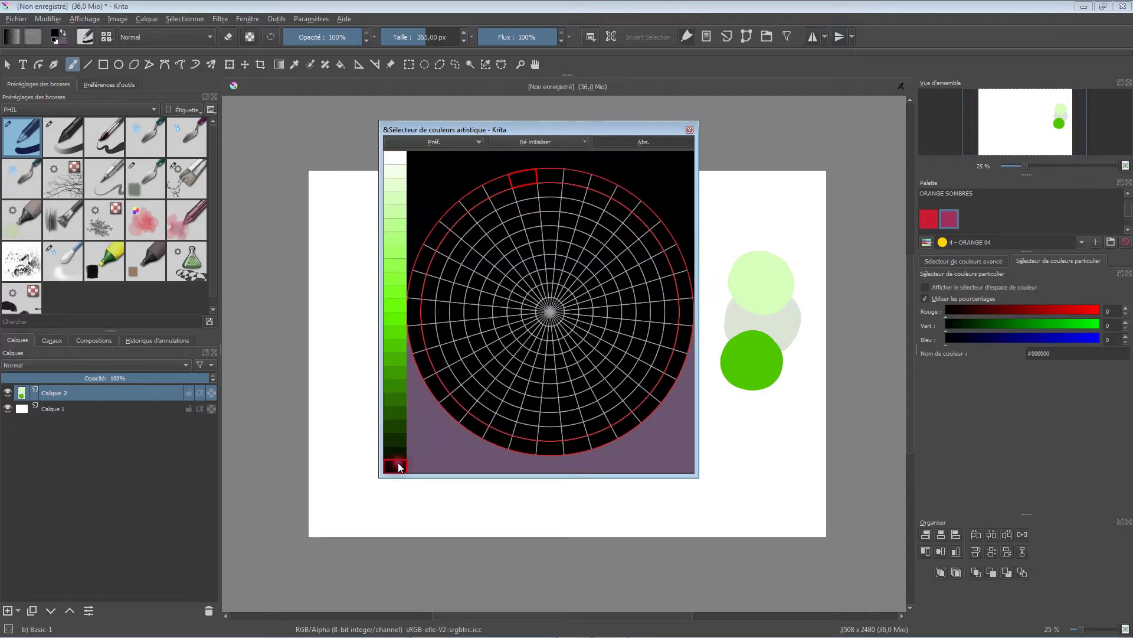
{"action": "left_click", "coordinate": [396, 305]}
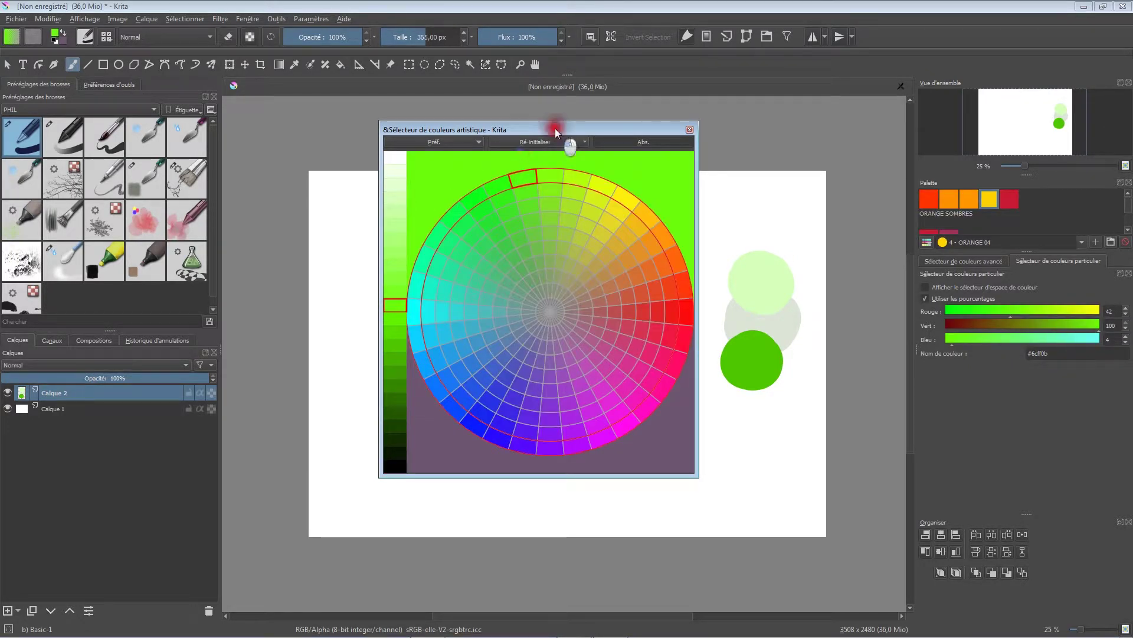
Step: Stamp a row of overlapping green dabs left of the samples, each in a duller green
{"action": "left_click_drag", "start_coordinate": [555, 129], "coordinate": [448, 107]}
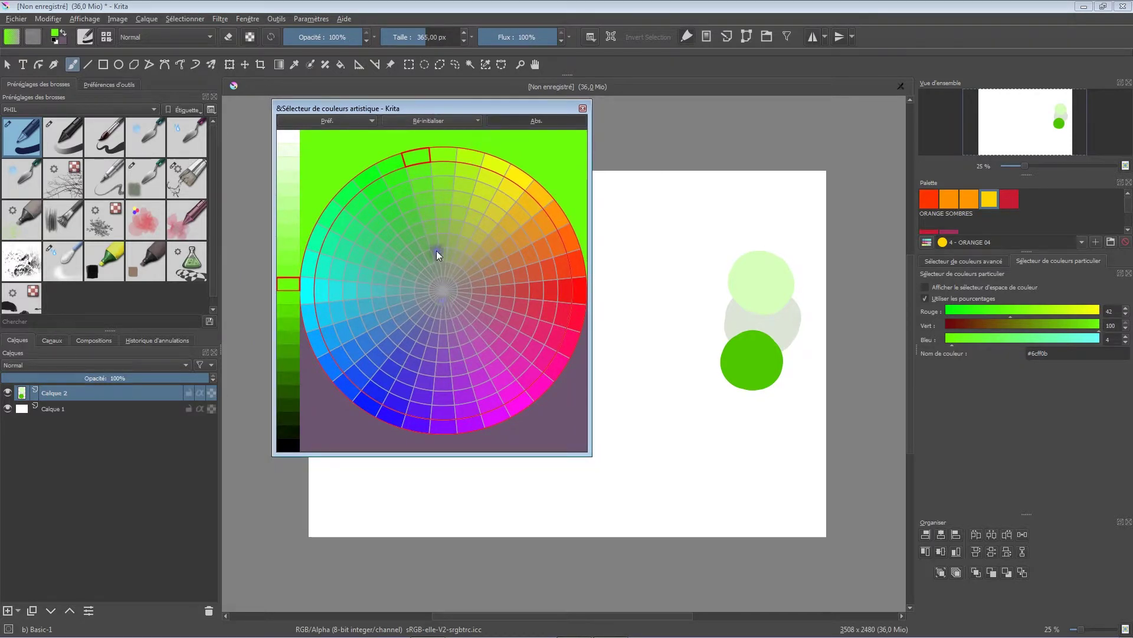
{"action": "left_click", "coordinate": [423, 172]}
{"action": "left_click", "coordinate": [684, 276]}
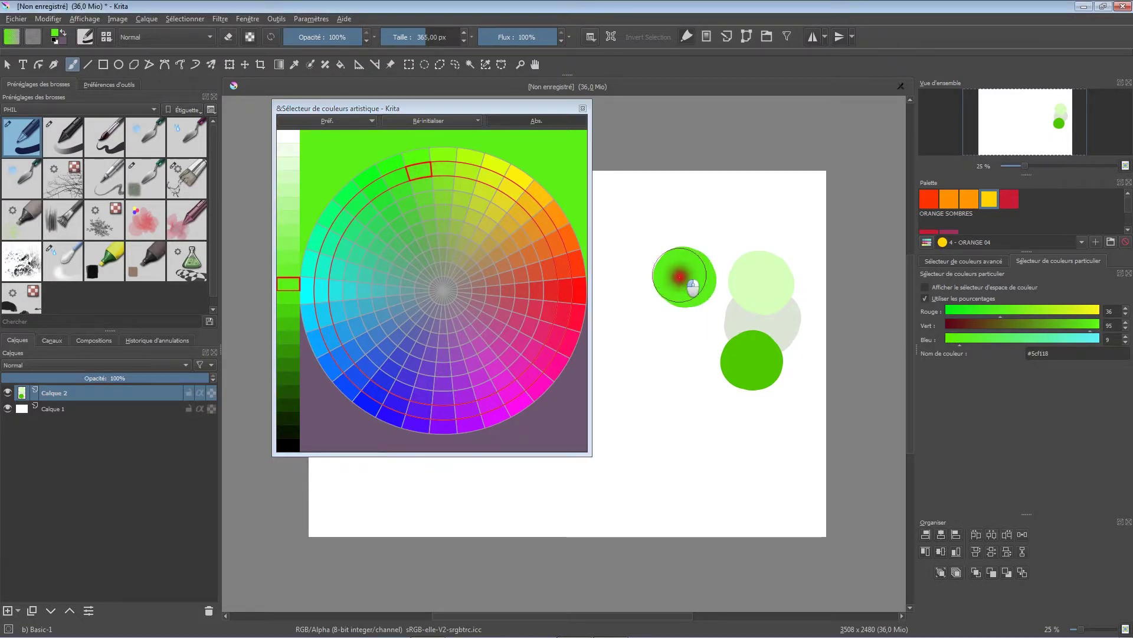
{"action": "left_click", "coordinate": [422, 185]}
{"action": "left_click", "coordinate": [649, 265]}
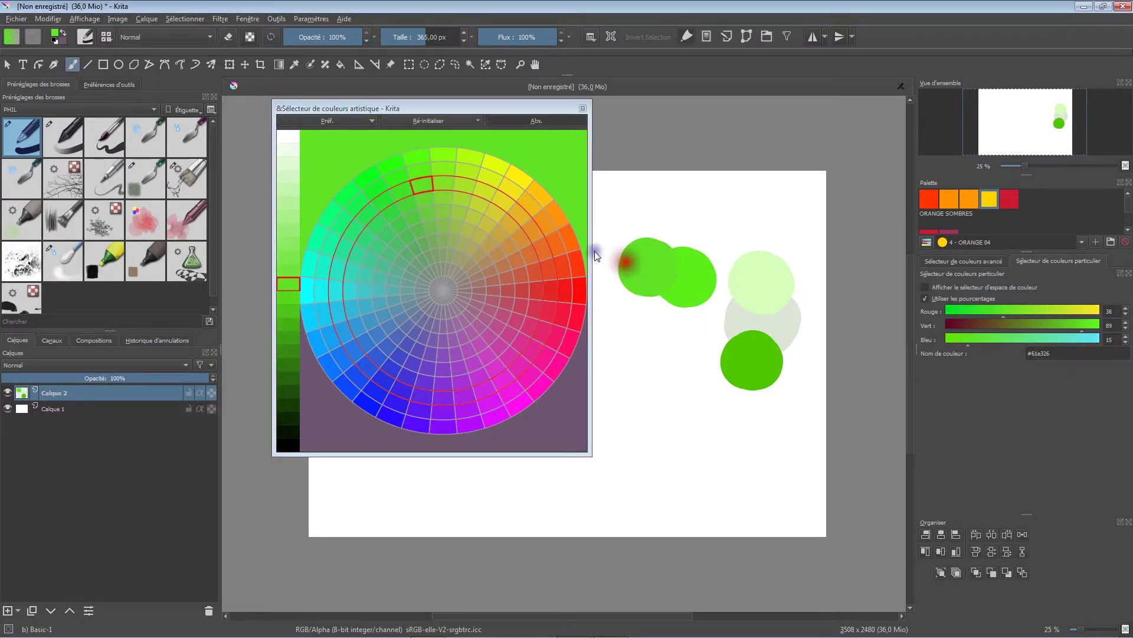
{"action": "left_click", "coordinate": [423, 198]}
{"action": "left_click", "coordinate": [620, 249]}
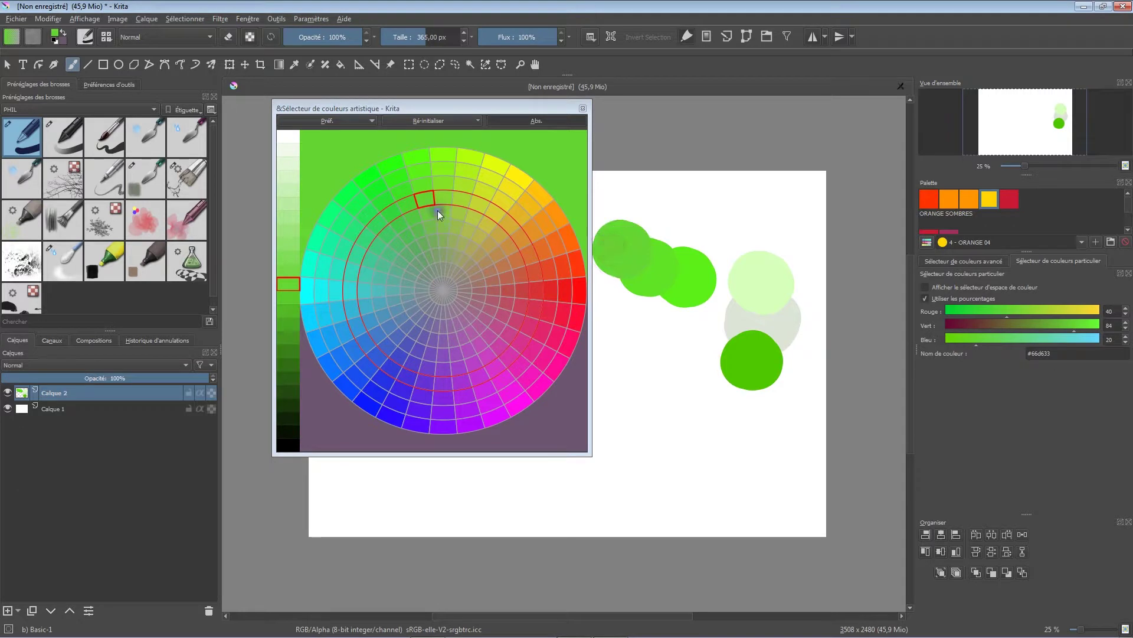
{"action": "left_click", "coordinate": [430, 226]}
{"action": "left_click", "coordinate": [634, 211]}
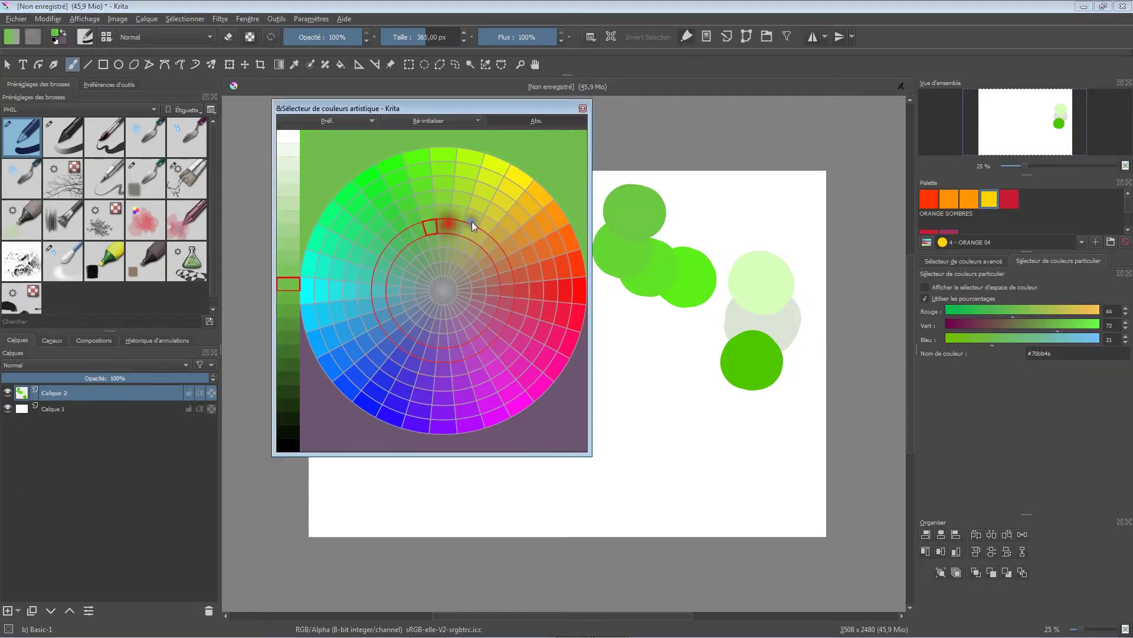
{"action": "left_click", "coordinate": [678, 216]}
{"action": "left_click", "coordinate": [434, 241]}
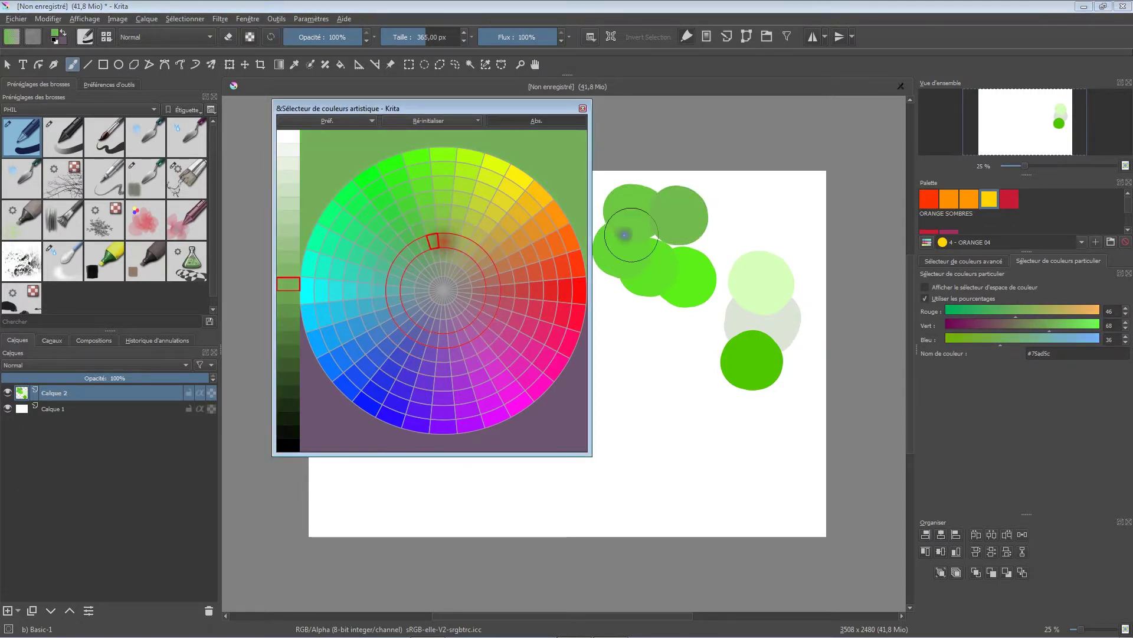
{"action": "left_click", "coordinate": [705, 223]}
{"action": "left_click", "coordinate": [435, 256]}
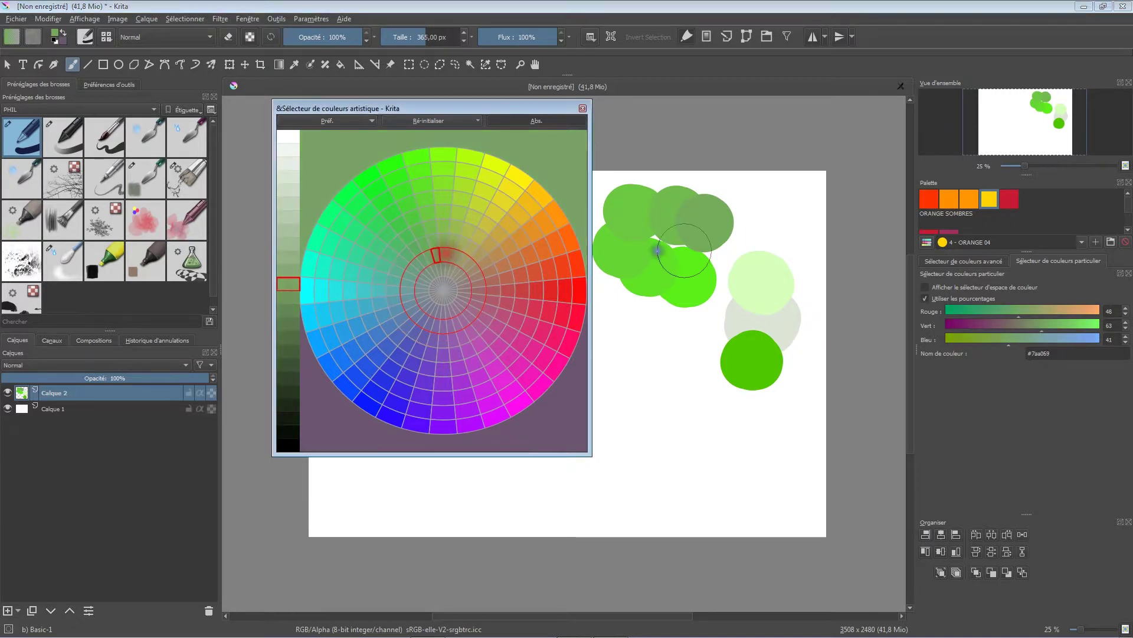
{"action": "left_click", "coordinate": [726, 238]}
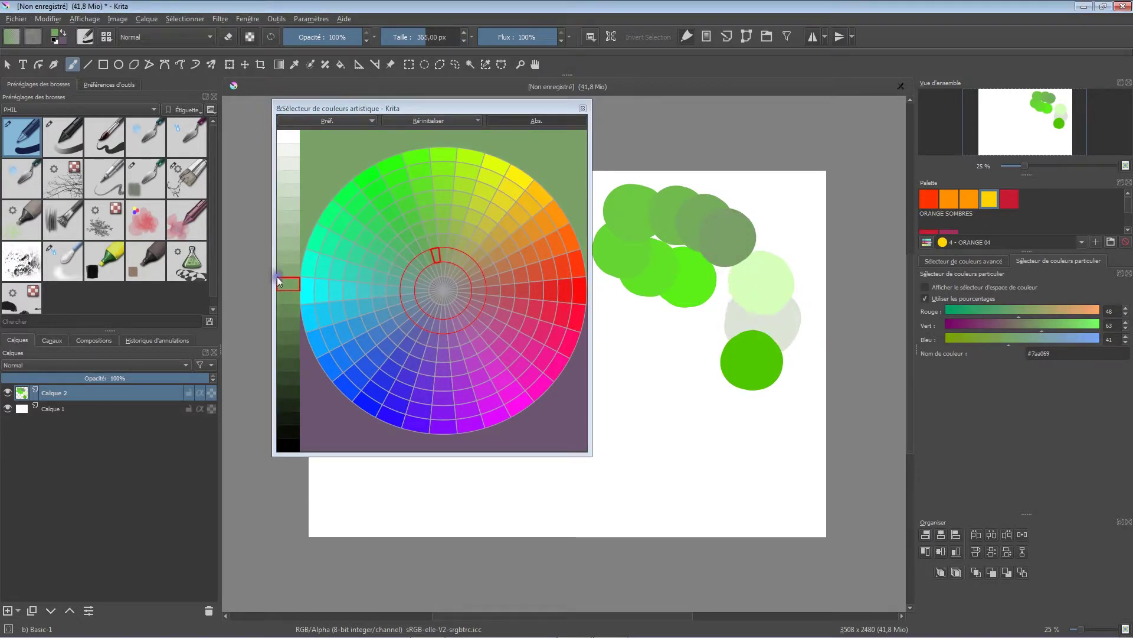
Step: Lighten to a pale grey-green and stamp dabs running downward, each a more vivid green
{"action": "left_click", "coordinate": [288, 257]}
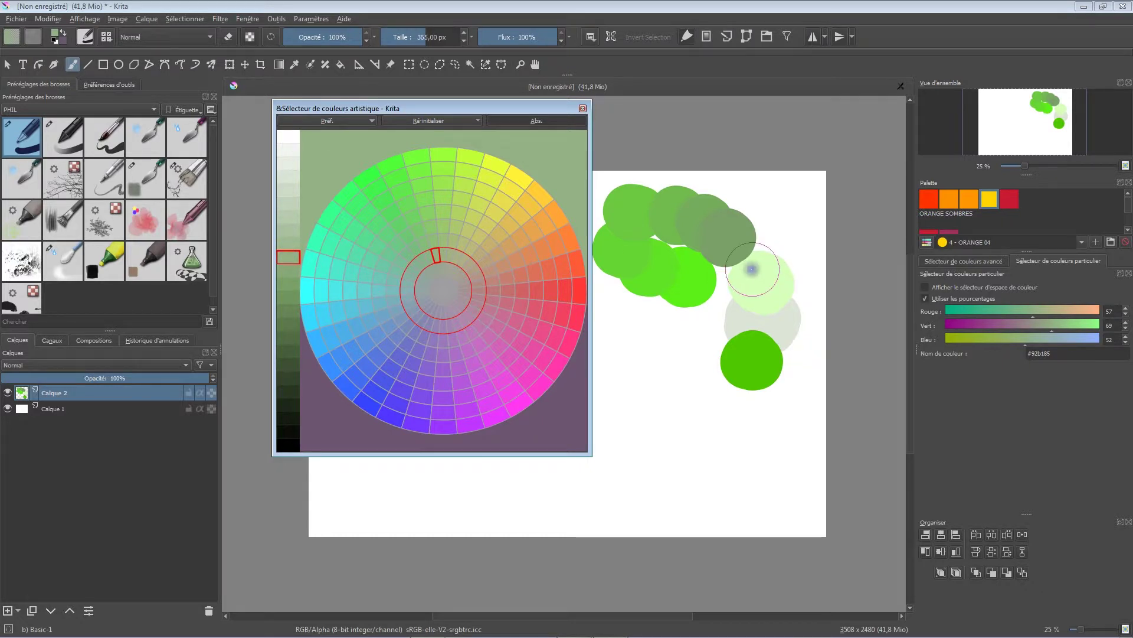
{"action": "left_click", "coordinate": [719, 274]}
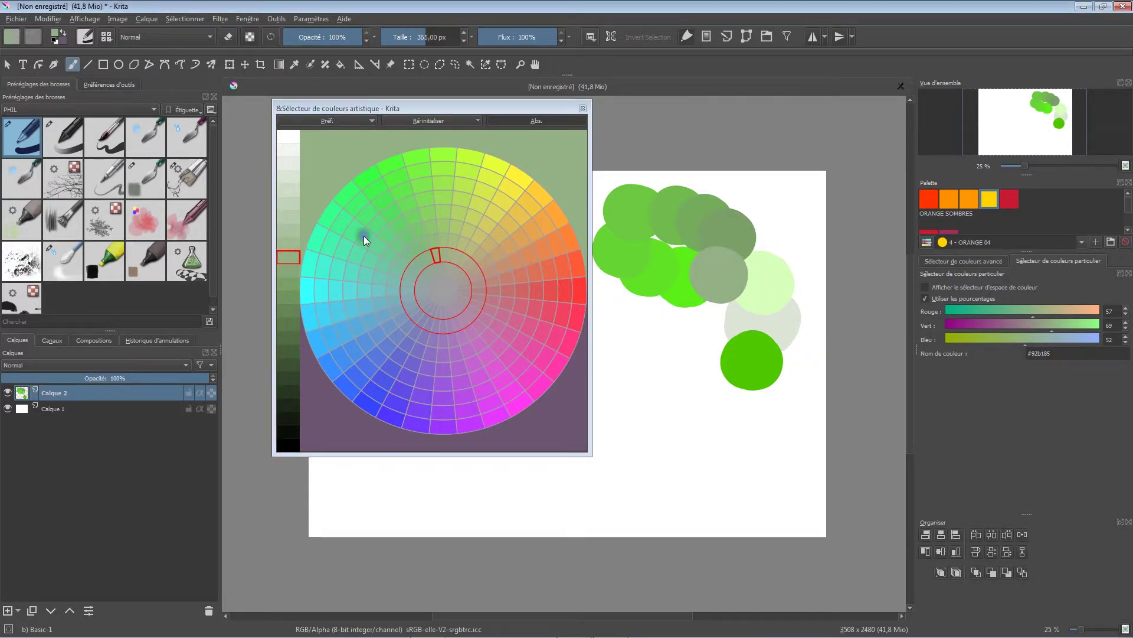
{"action": "left_click", "coordinate": [434, 239]}
{"action": "left_click", "coordinate": [697, 292]}
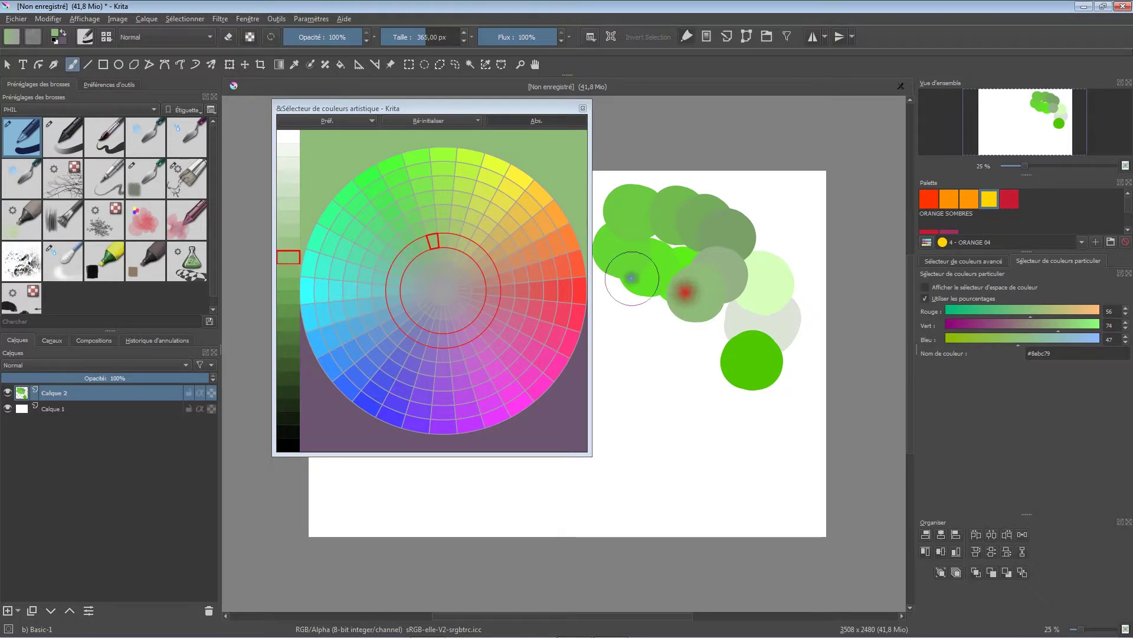
{"action": "left_click", "coordinate": [428, 225]}
{"action": "left_click", "coordinate": [685, 312]}
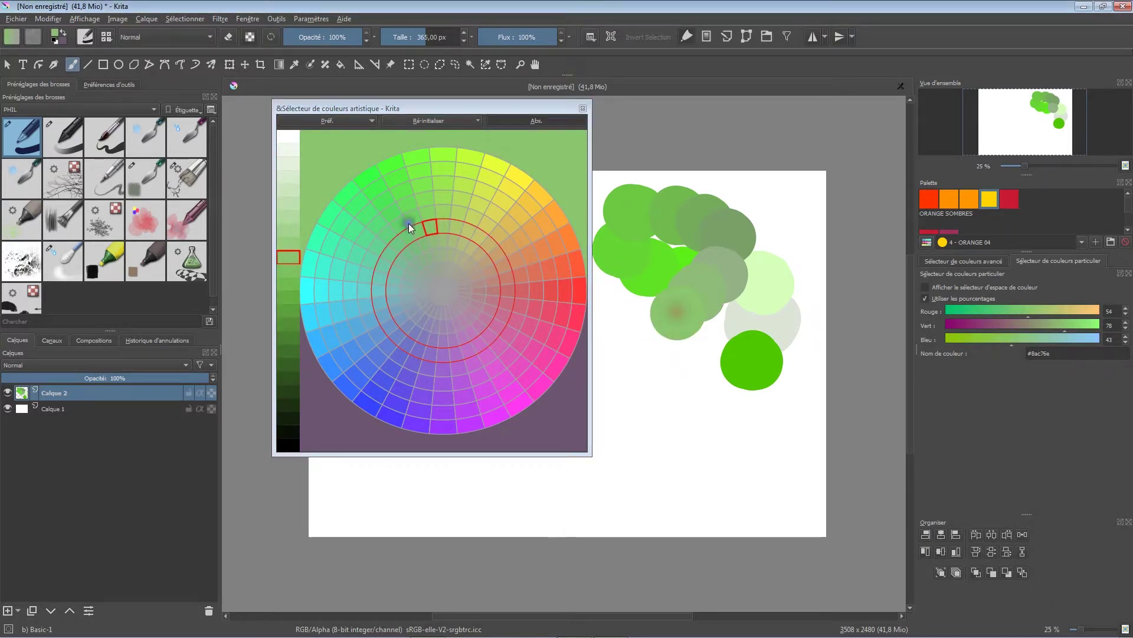
{"action": "left_click", "coordinate": [427, 214]}
{"action": "left_click", "coordinate": [660, 323]}
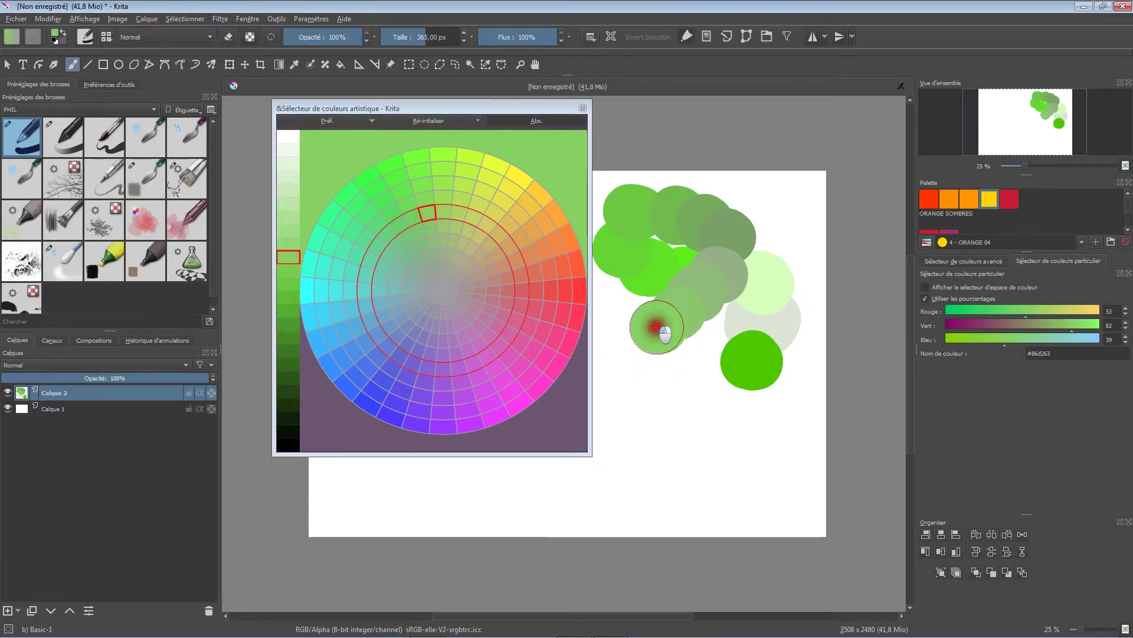
{"action": "left_click", "coordinate": [424, 196]}
{"action": "left_click", "coordinate": [646, 346]}
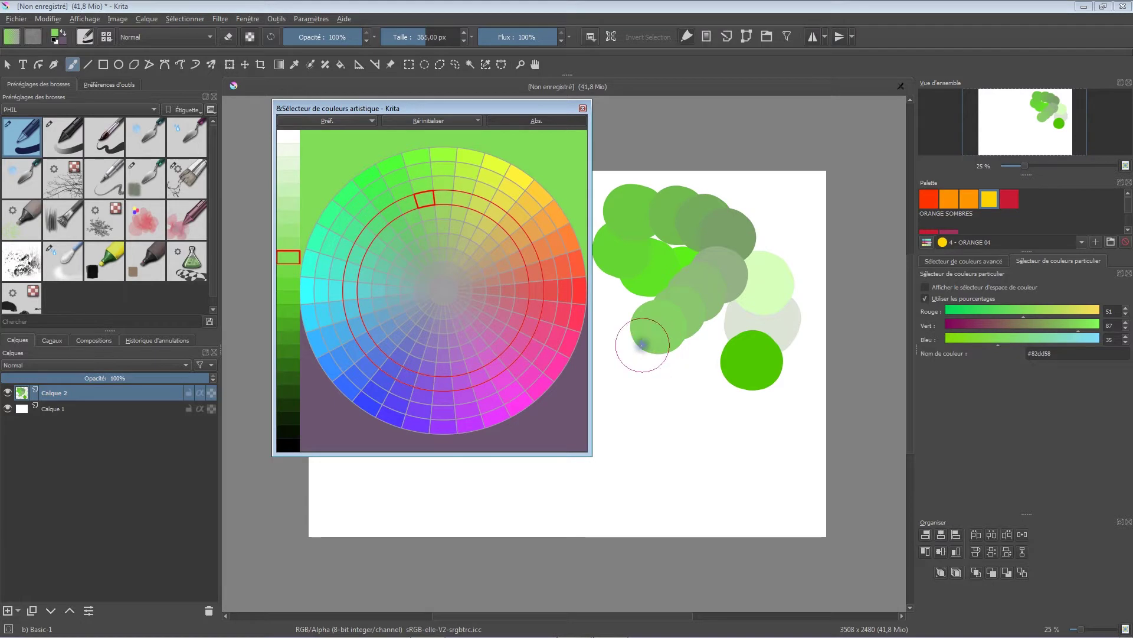
{"action": "left_click", "coordinate": [421, 185]}
{"action": "left_click", "coordinate": [649, 368]}
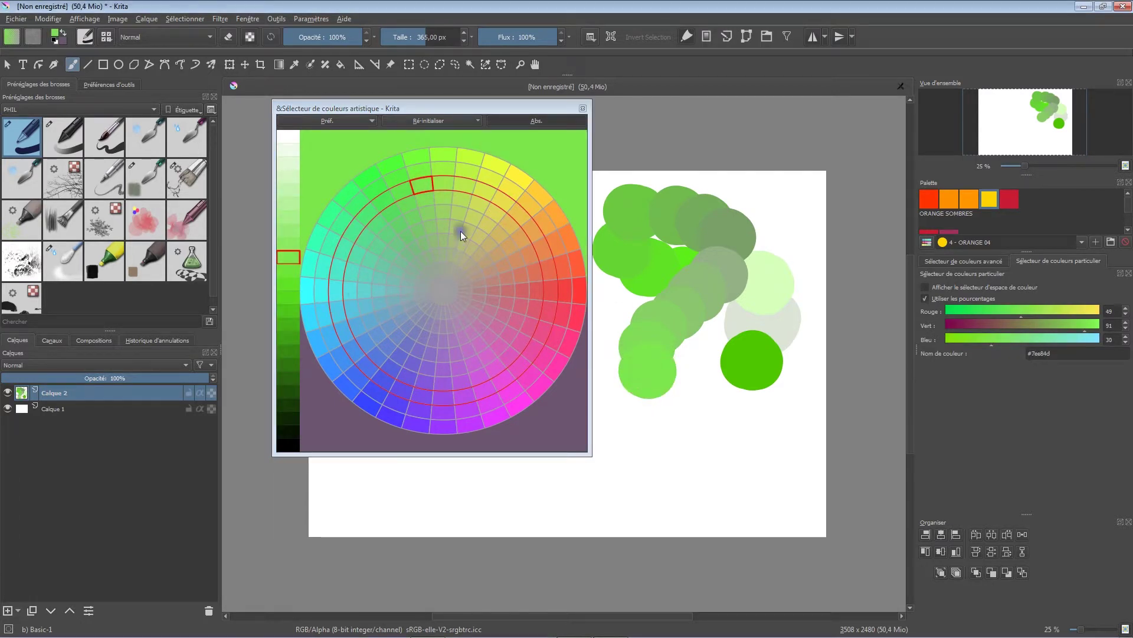
Step: Darken to a deep green and stamp dabs curving back upward, ending at RGB 33/72/14
{"action": "left_click", "coordinate": [437, 255]}
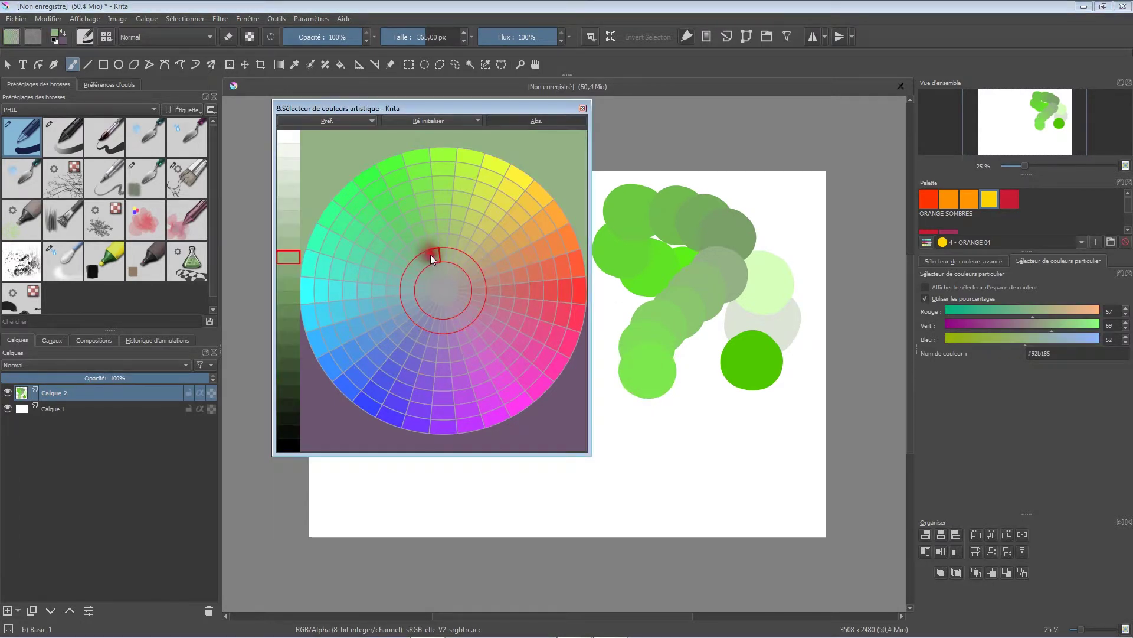
{"action": "left_click", "coordinate": [288, 311]}
{"action": "left_click", "coordinate": [671, 404]}
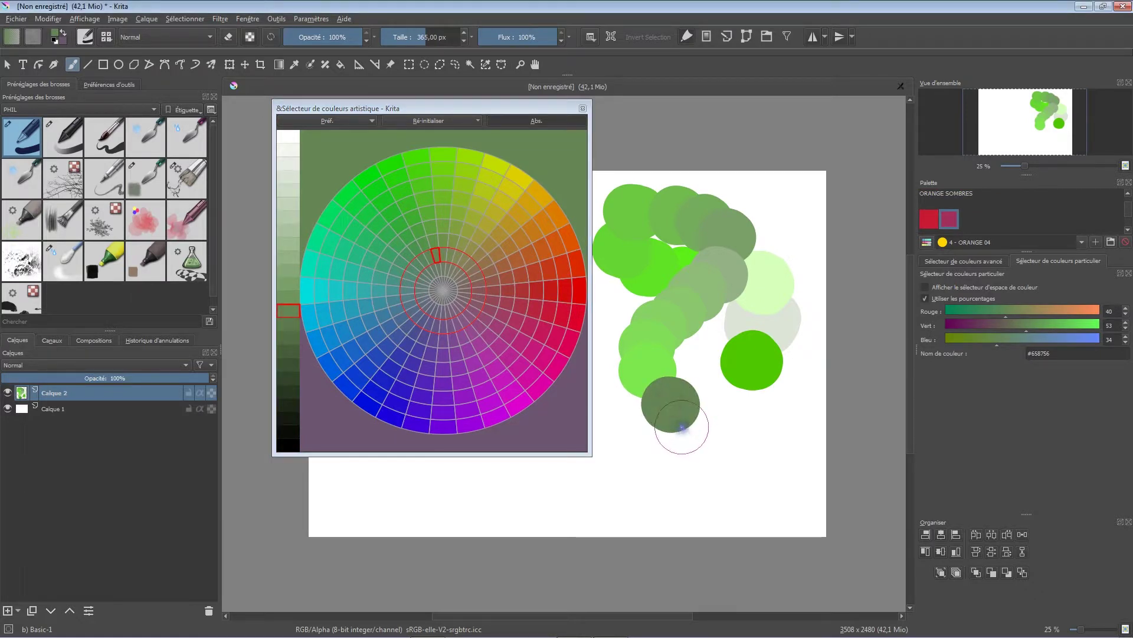
{"action": "left_click", "coordinate": [433, 241]}
{"action": "left_click", "coordinate": [688, 379]}
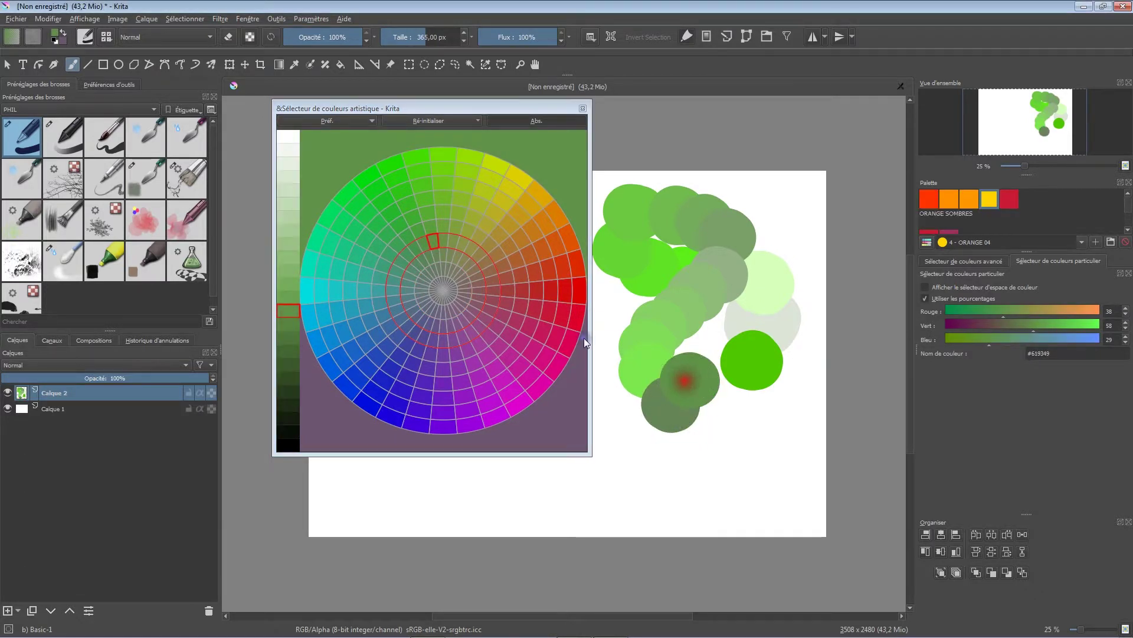
{"action": "left_click", "coordinate": [431, 226]}
{"action": "left_click", "coordinate": [711, 358]}
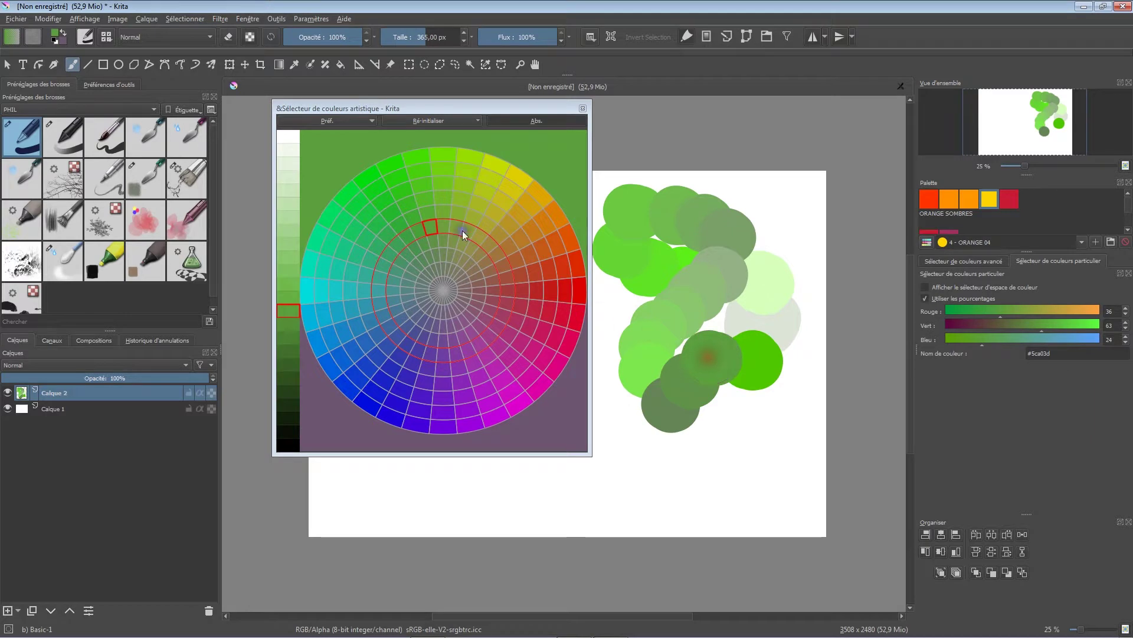
{"action": "left_click", "coordinate": [431, 213]}
{"action": "left_click", "coordinate": [728, 333]}
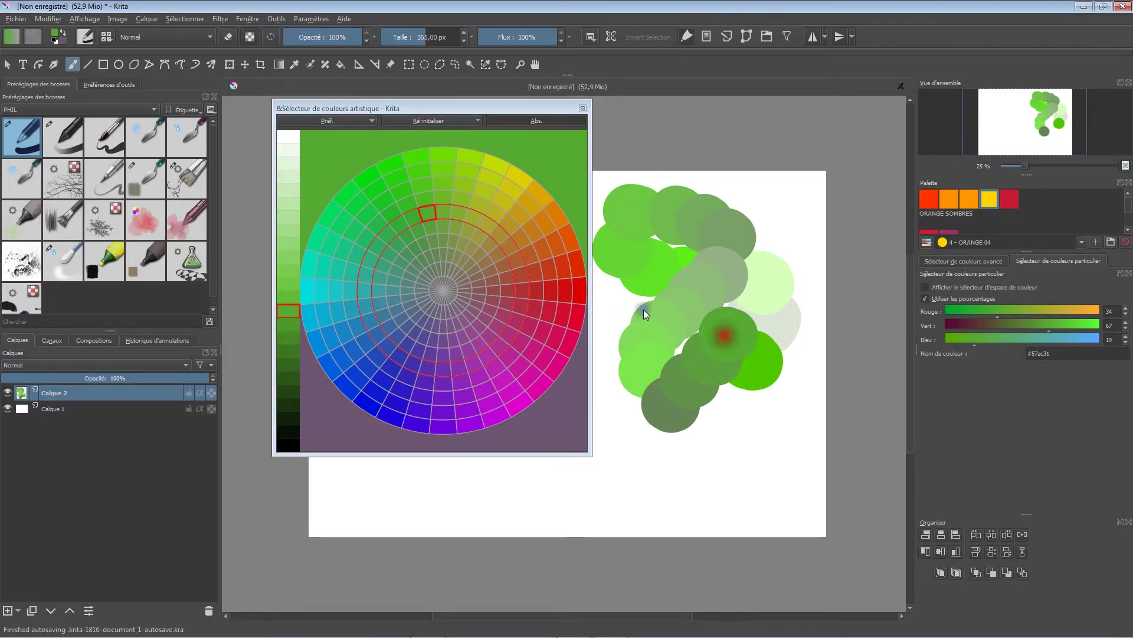
{"action": "left_click", "coordinate": [427, 198]}
{"action": "left_click", "coordinate": [745, 313]}
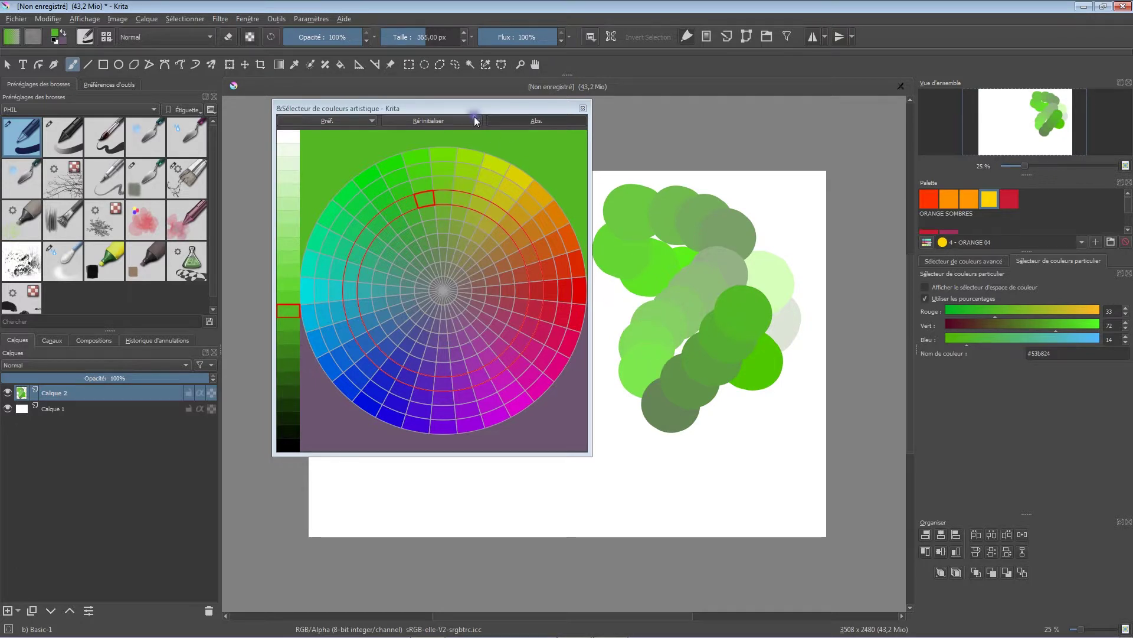
Step: Move the selector aside, clear Calque 2 with Delete, and enlarge the Palette docker
{"action": "left_click_drag", "start_coordinate": [474, 116], "coordinate": [556, 123]}
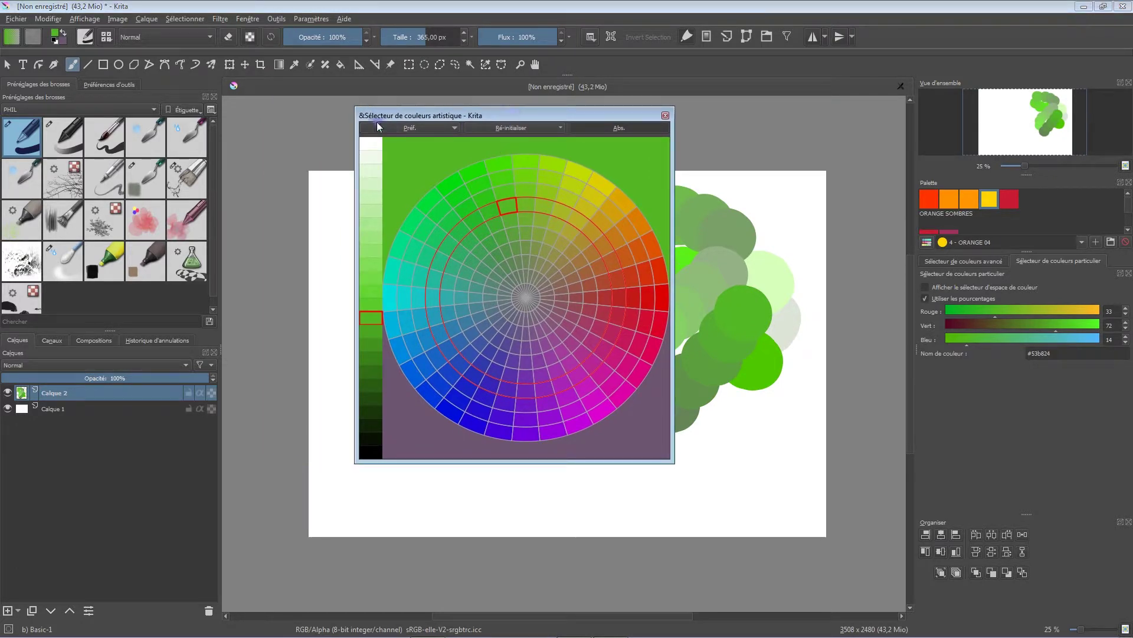
{"action": "left_click_drag", "start_coordinate": [378, 116], "coordinate": [261, 103]}
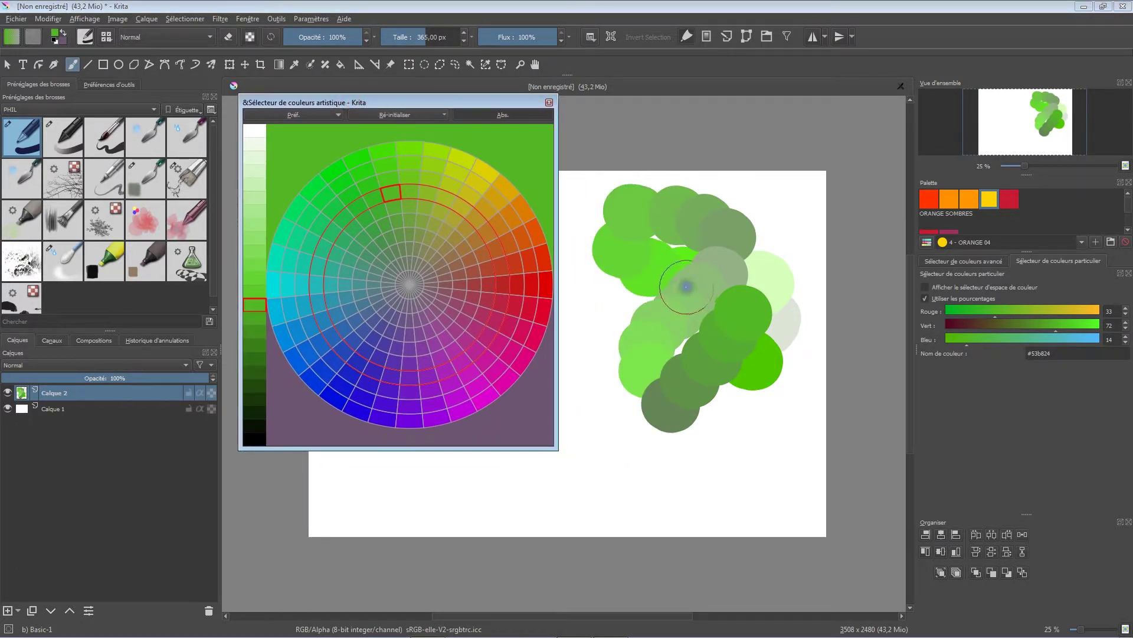
{"action": "key", "text": "Delete"}
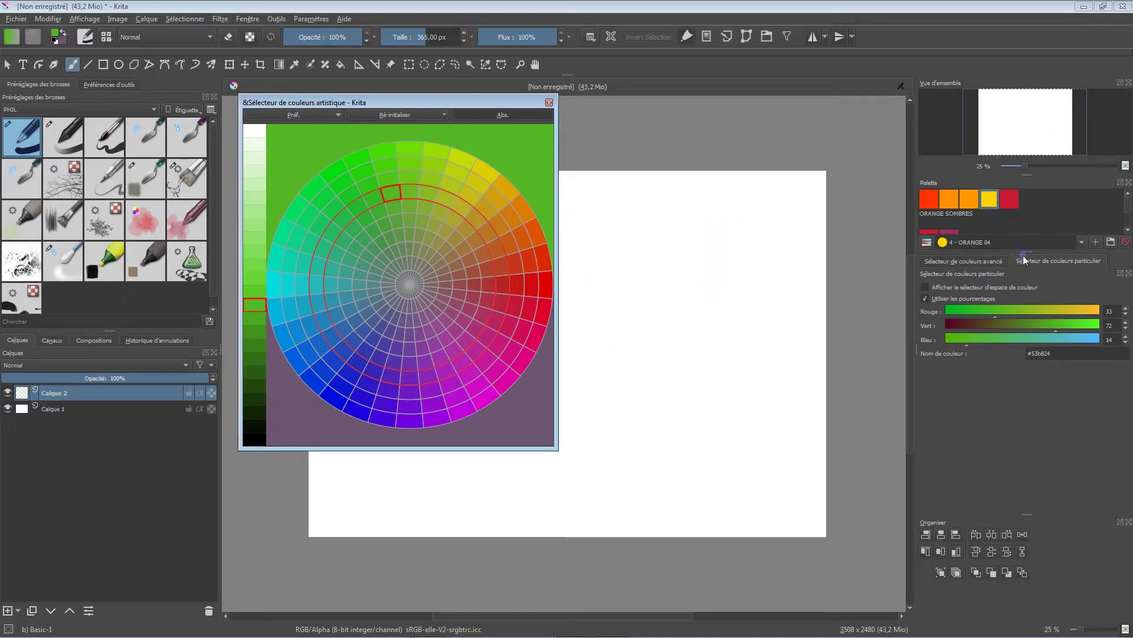
{"action": "left_click_drag", "start_coordinate": [1024, 252], "coordinate": [1061, 362]}
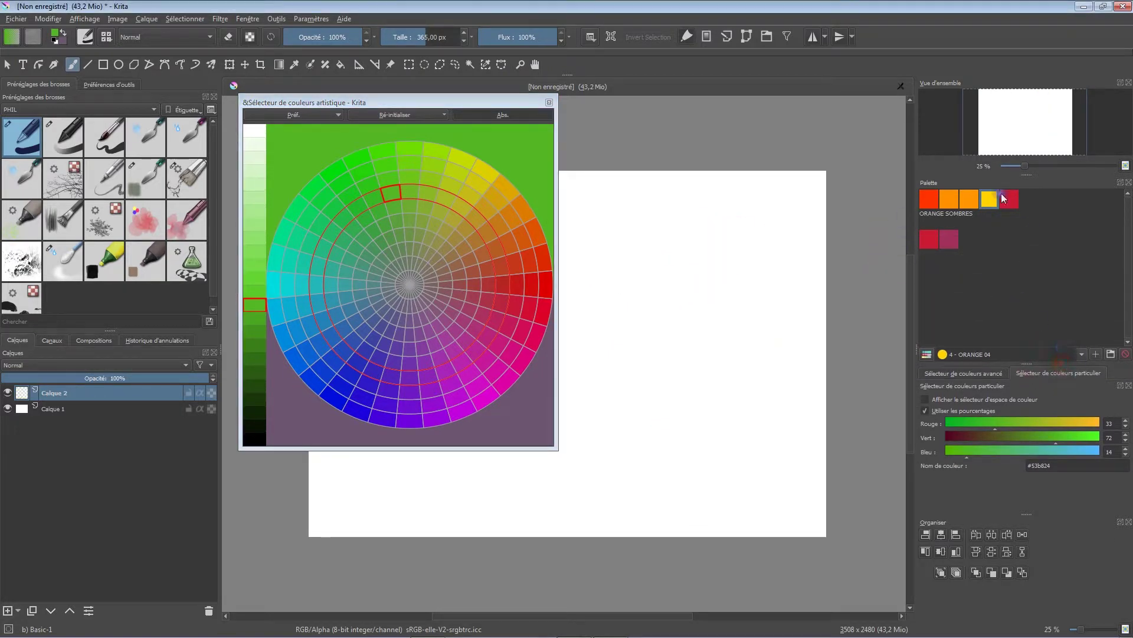
Step: Paint one muted green dab near the centre and pick a burnt orange (RGB 77/35/9)
{"action": "left_click", "coordinate": [399, 221]}
{"action": "left_click", "coordinate": [671, 251]}
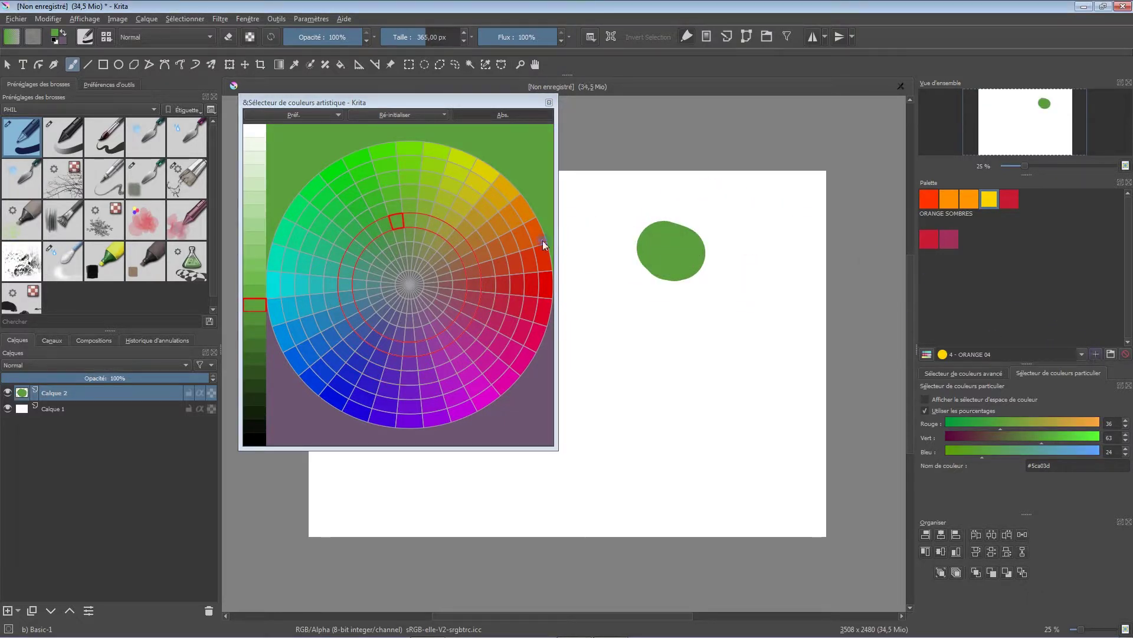
{"action": "left_click", "coordinate": [507, 243]}
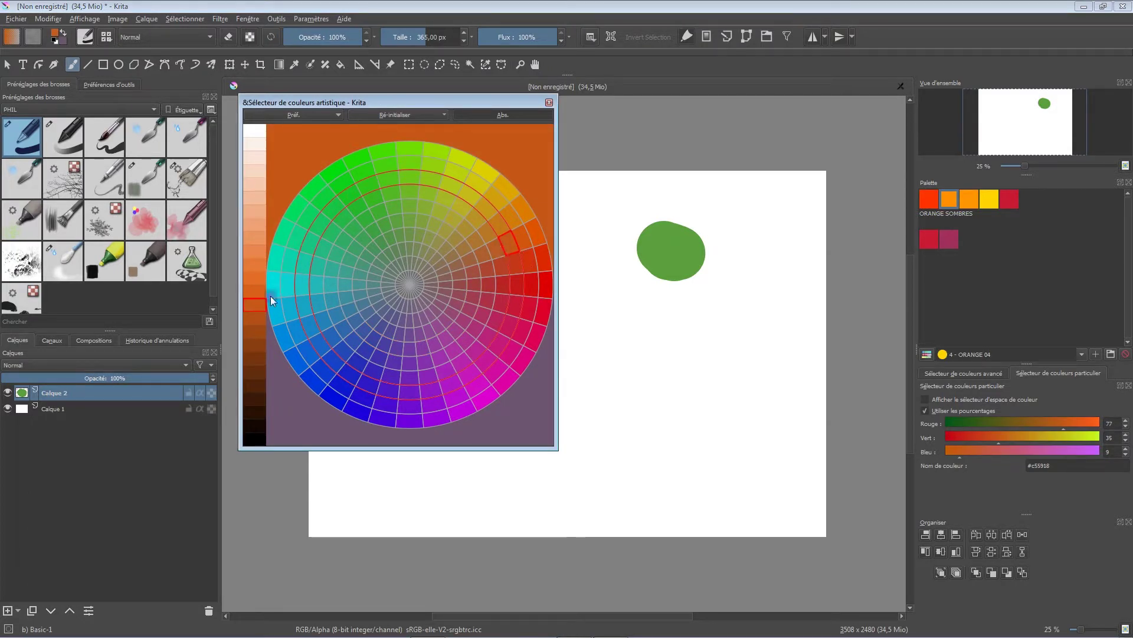
Step: Lighten the orange slightly, paint a dab below the green one, and add it to the palette
{"action": "left_click", "coordinate": [254, 292]}
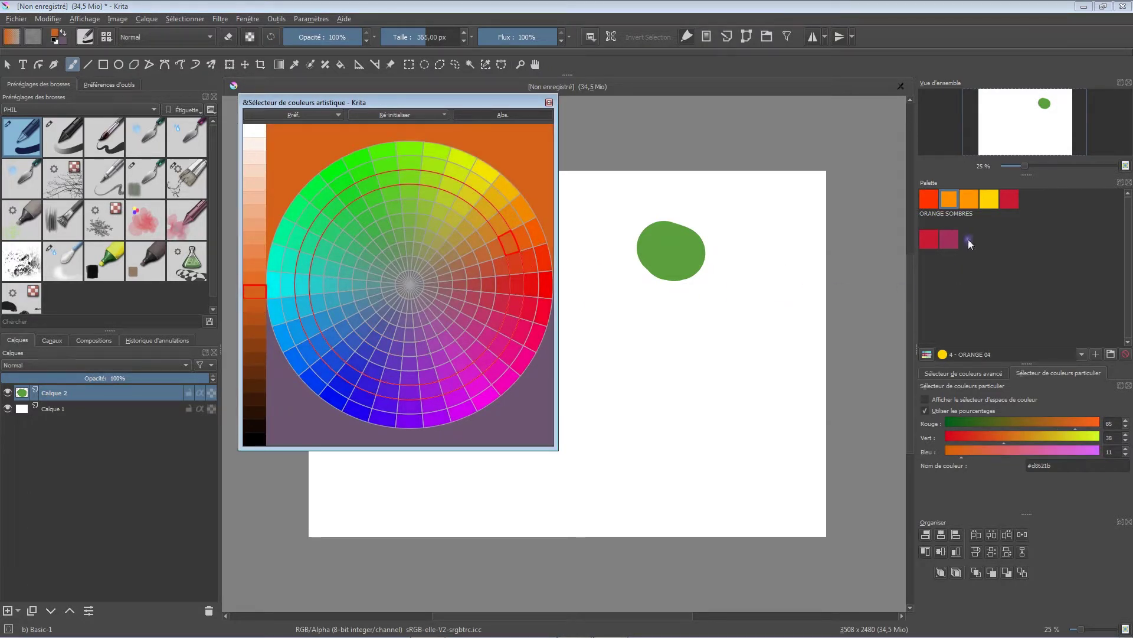
{"action": "left_click_drag", "start_coordinate": [726, 324], "coordinate": [747, 350]}
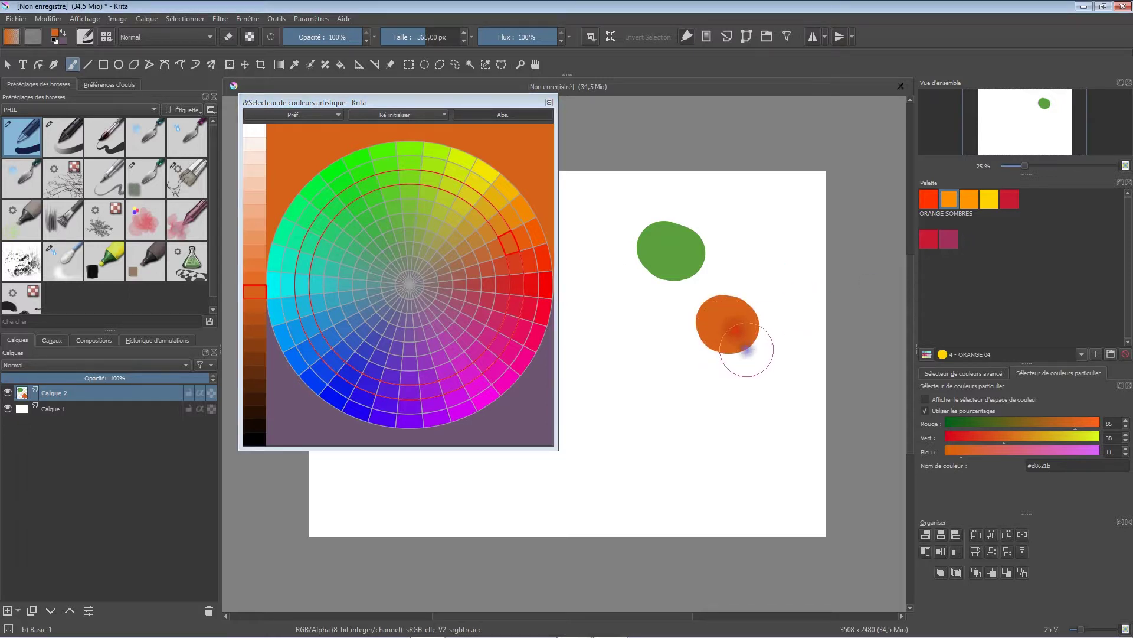
{"action": "left_click", "coordinate": [1097, 355]}
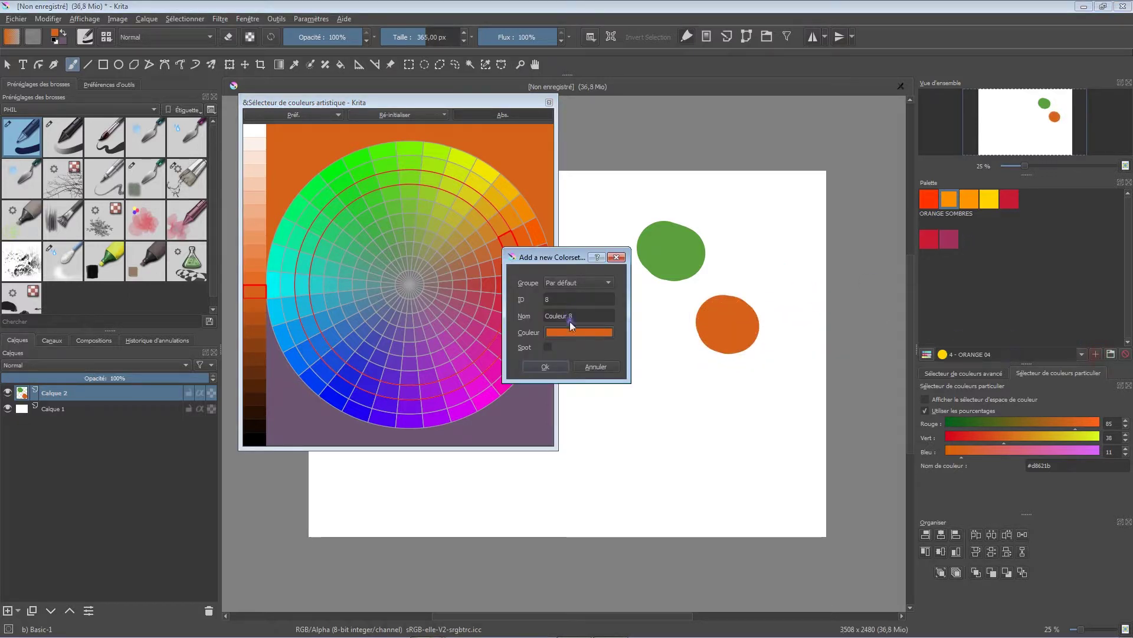
{"action": "left_click", "coordinate": [546, 366]}
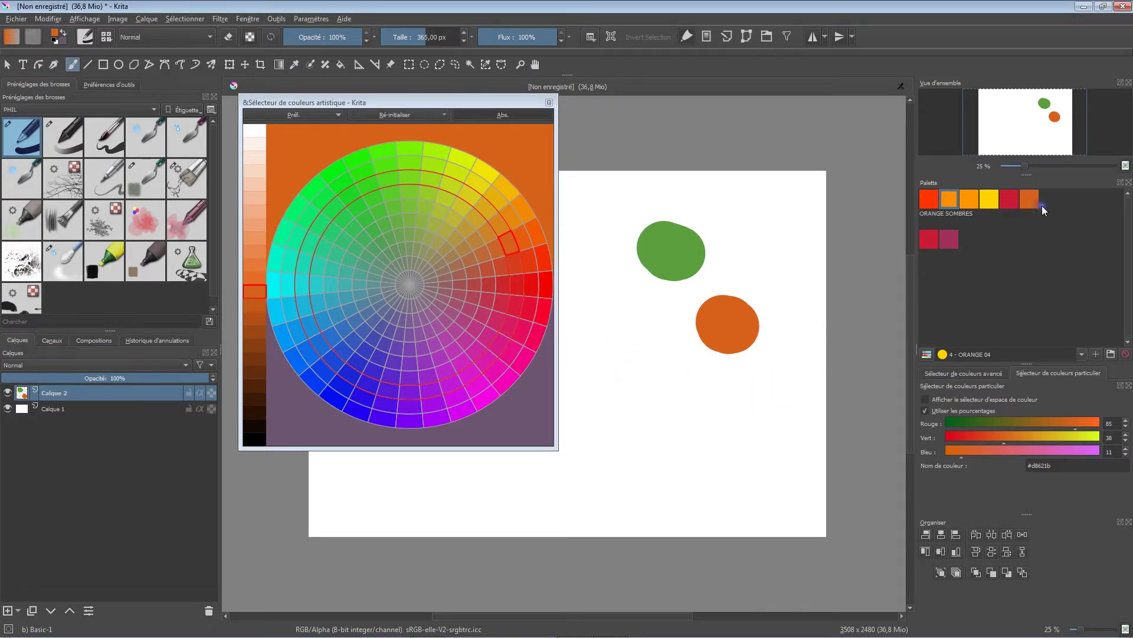
Step: Add the orange as another swatch in the ORANGE SOMBRES palette group
{"action": "left_click", "coordinate": [1096, 354]}
{"action": "left_click", "coordinate": [576, 280]}
{"action": "left_click", "coordinate": [581, 293]}
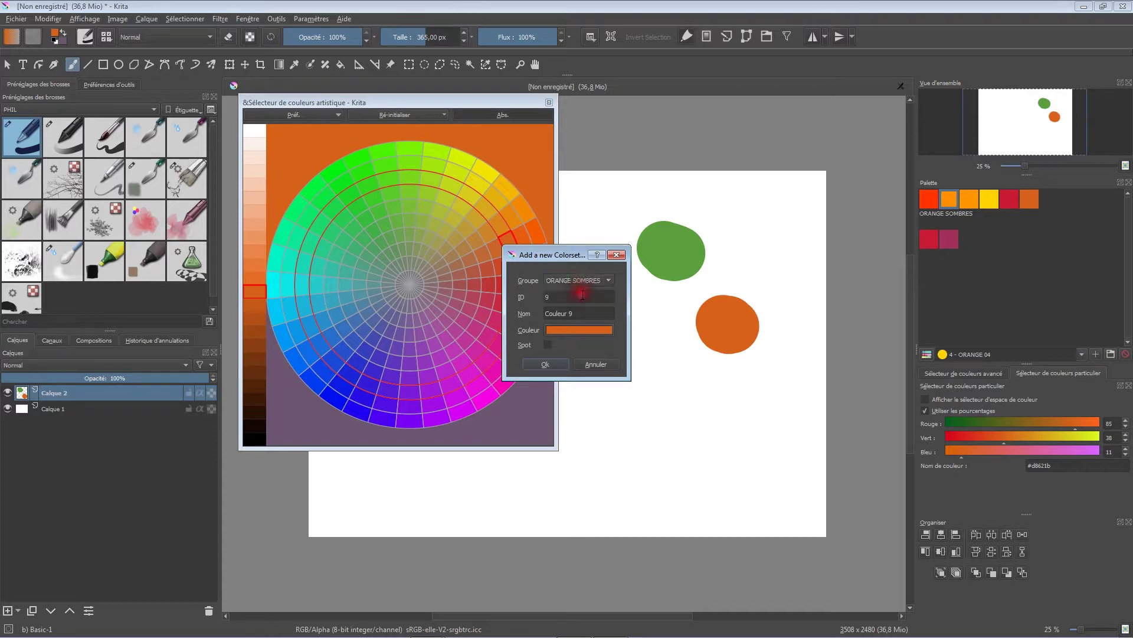
{"action": "left_click", "coordinate": [551, 363]}
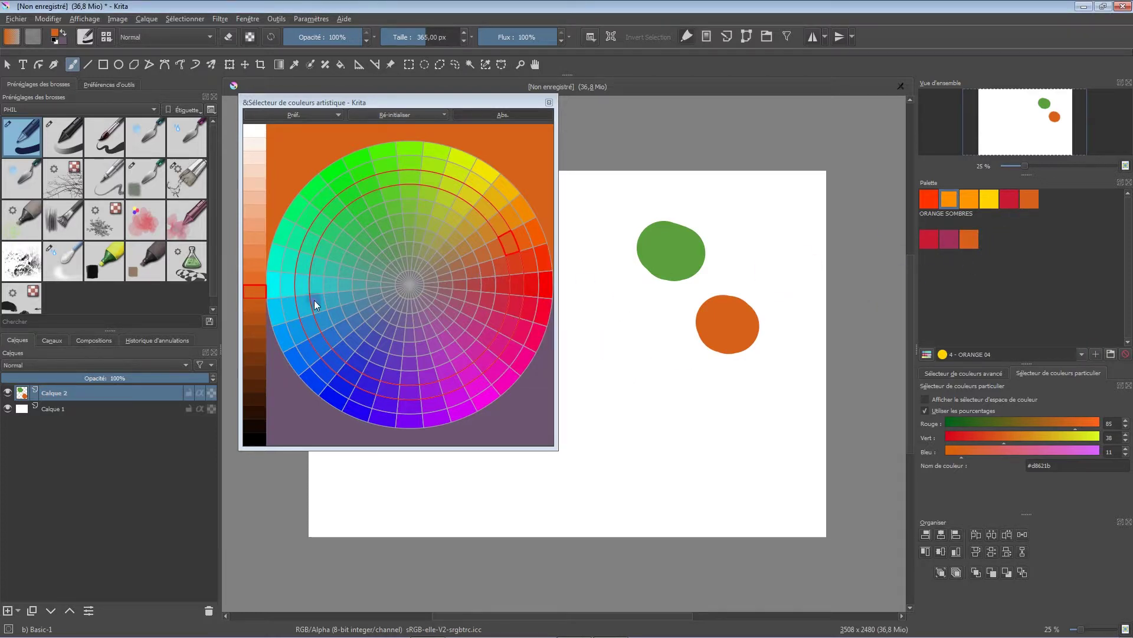
Step: Pick the darker orange #c55918 and add it to ORANGE SOMBRES too
{"action": "left_click", "coordinate": [251, 306]}
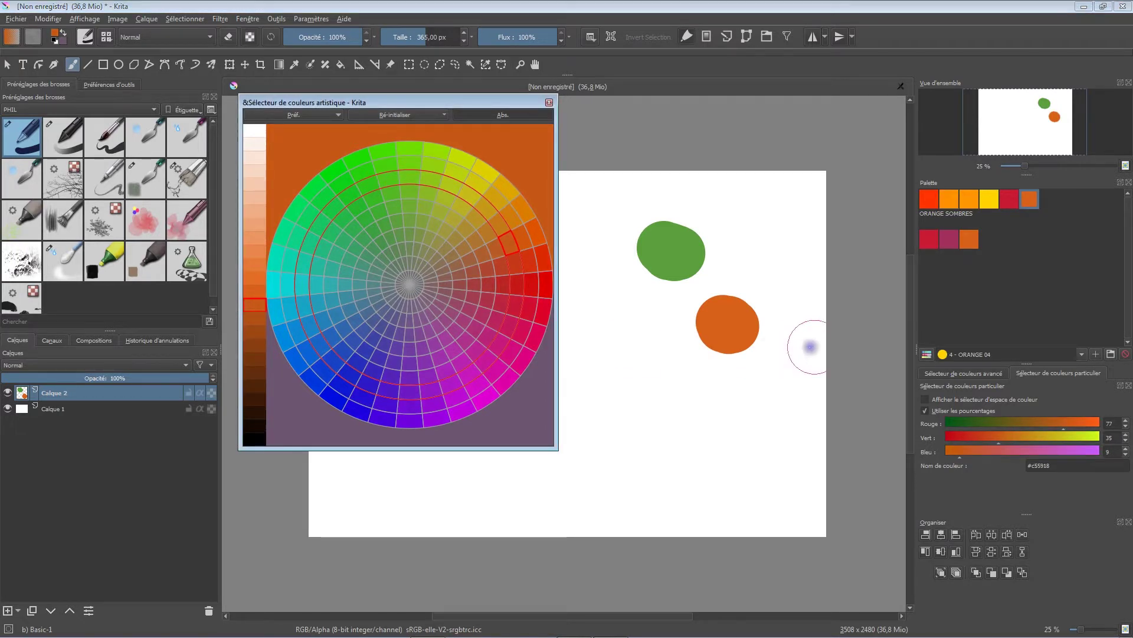
{"action": "left_click", "coordinate": [1095, 355]}
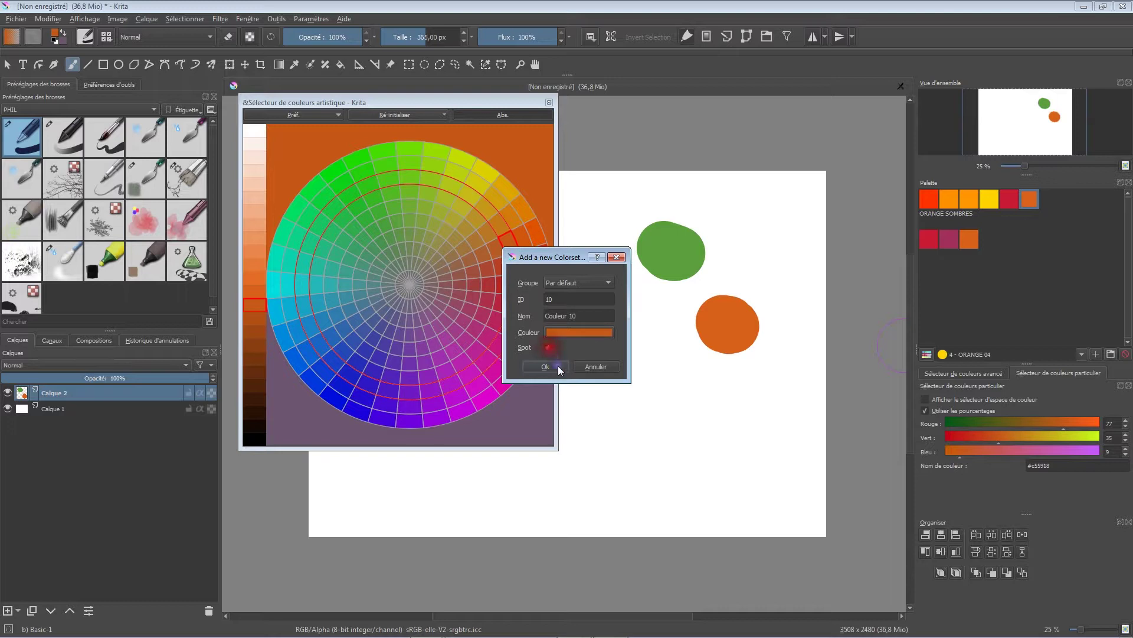
{"action": "left_click", "coordinate": [570, 282]}
{"action": "left_click", "coordinate": [561, 366]}
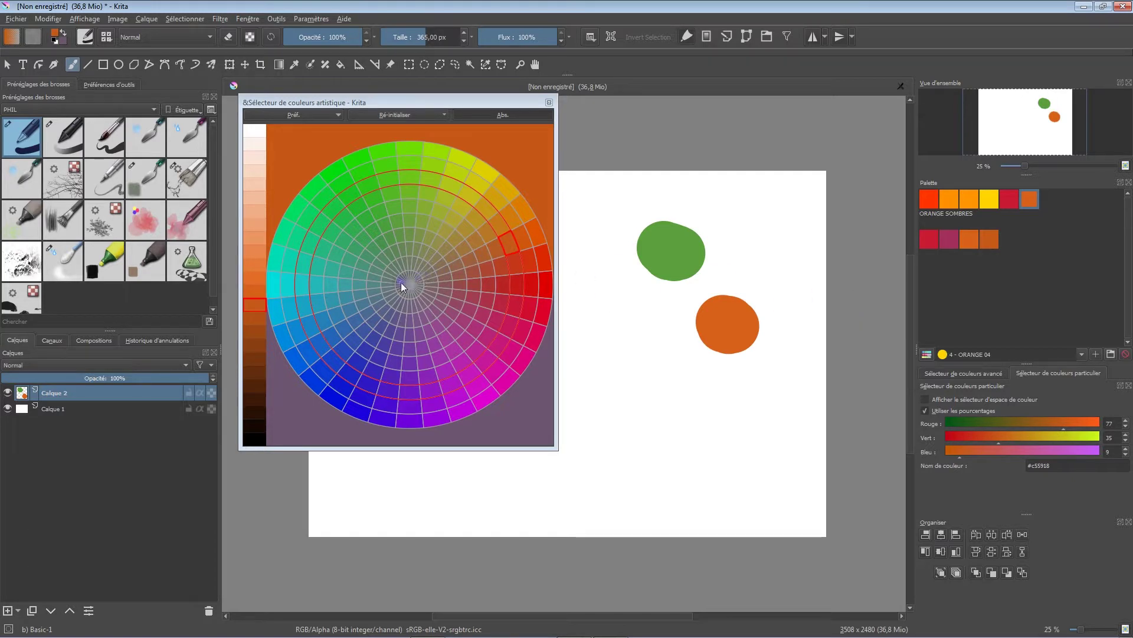
Step: Reduce the colour wheel's hue segments and pick a grey near its centre
{"action": "left_click", "coordinate": [288, 116]}
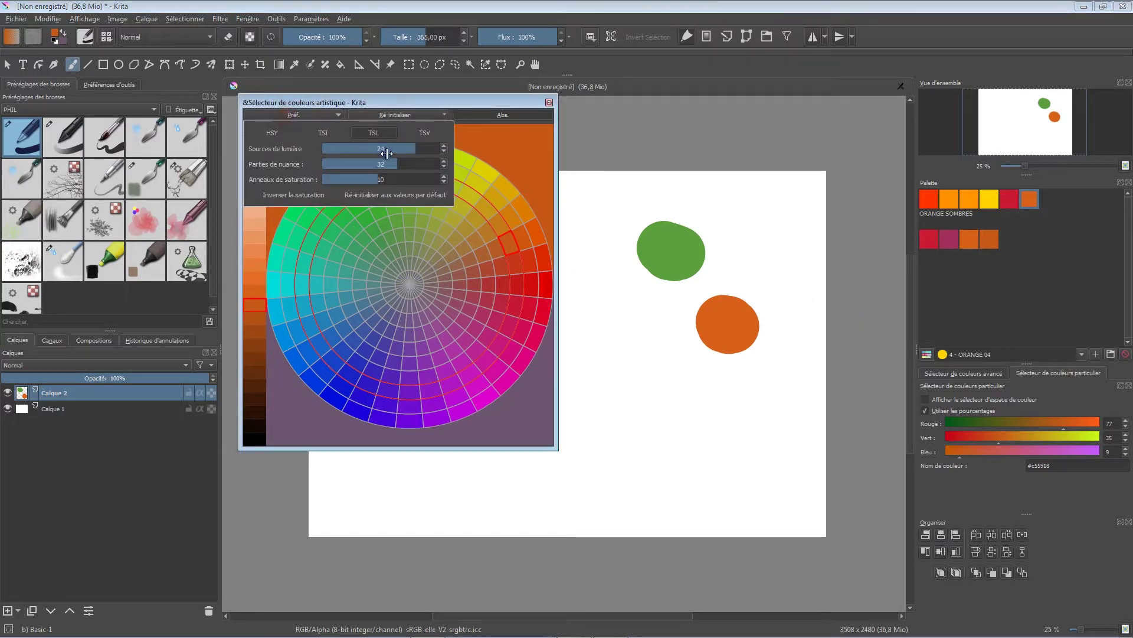
{"action": "scroll", "coordinate": [410, 150], "scroll_direction": "down", "scroll_amount": 2}
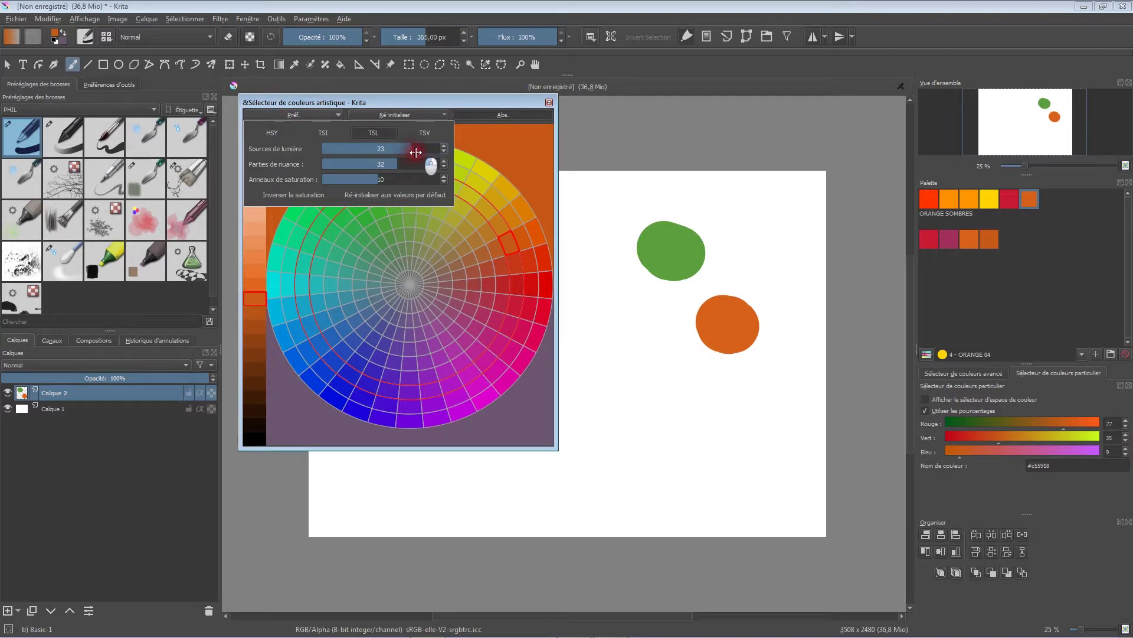
{"action": "scroll", "coordinate": [417, 153], "scroll_direction": "up", "scroll_amount": 1}
{"action": "left_click_drag", "start_coordinate": [392, 163], "coordinate": [369, 171]}
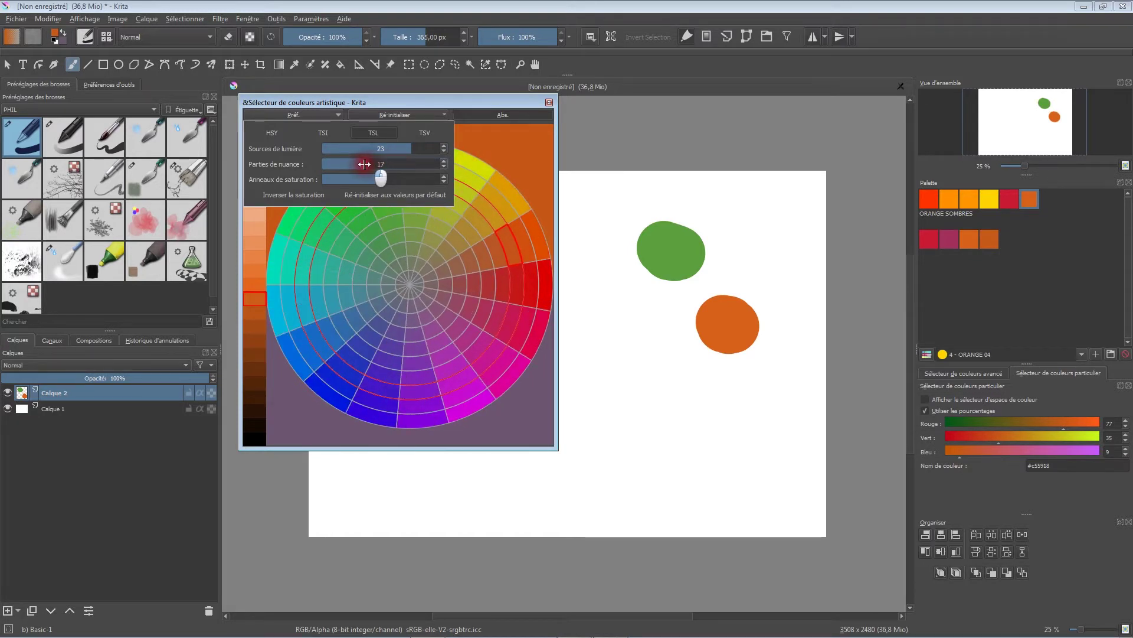
{"action": "left_click", "coordinate": [386, 288]}
Step: Restore 32 hue segments and paint two overlapping grey circles below the green one
{"action": "left_click", "coordinate": [313, 112]}
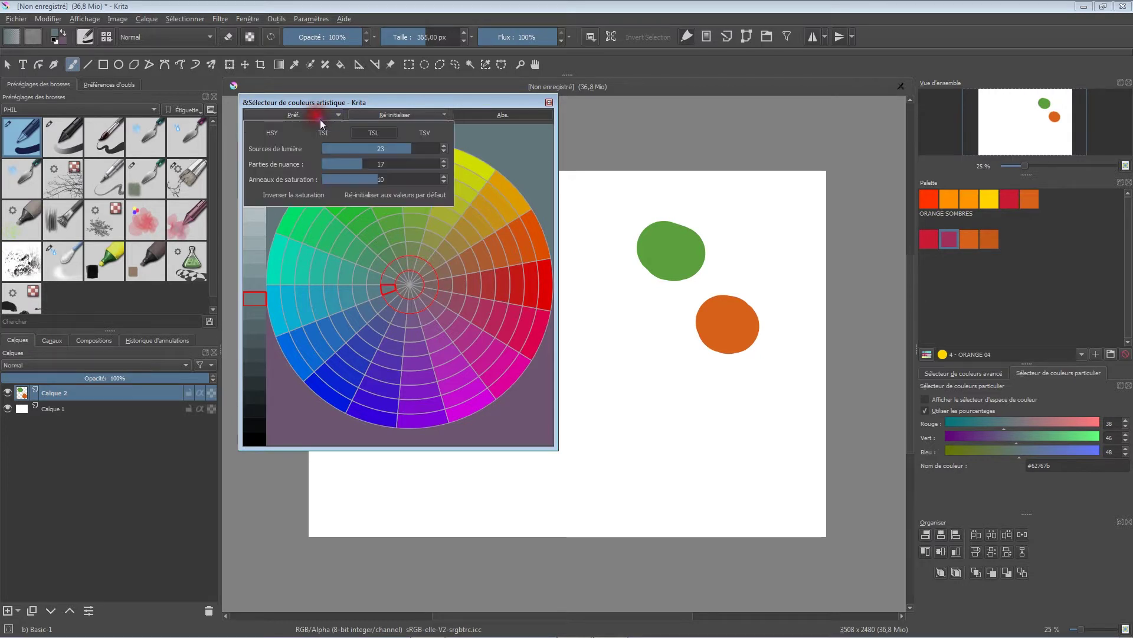
{"action": "left_click_drag", "start_coordinate": [369, 164], "coordinate": [401, 174]}
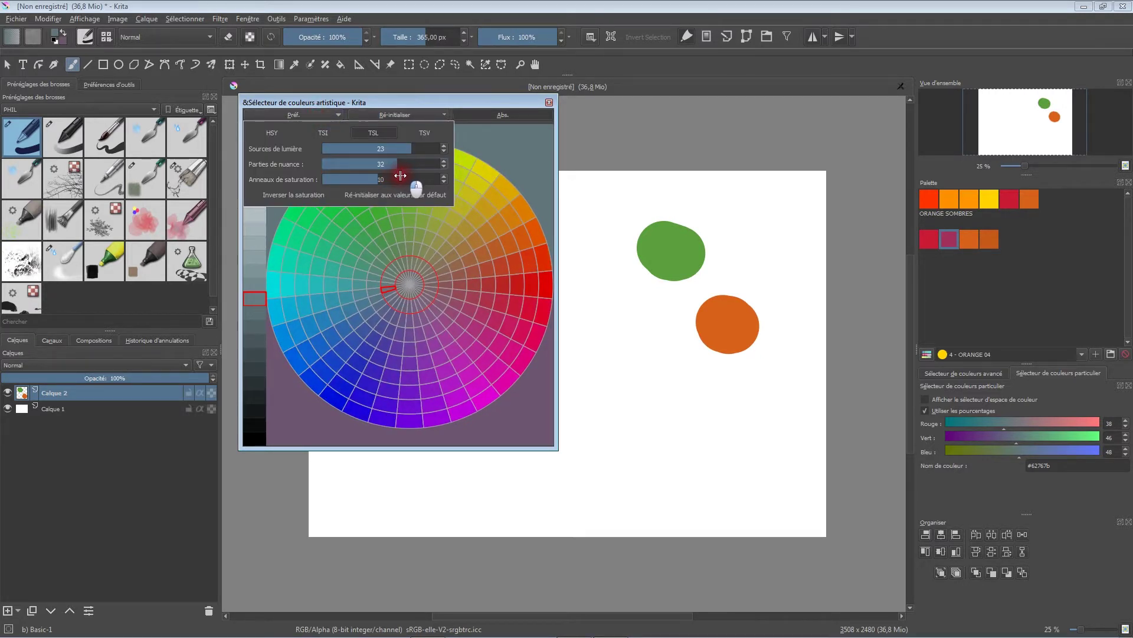
{"action": "left_click", "coordinate": [669, 349]}
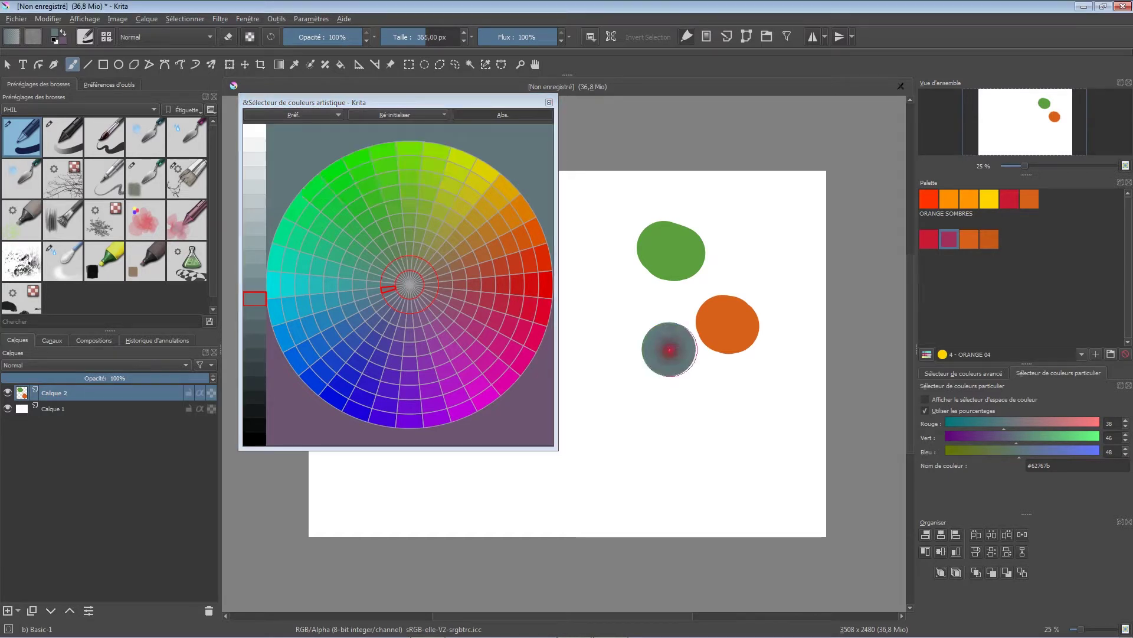
{"action": "left_click", "coordinate": [1095, 354]}
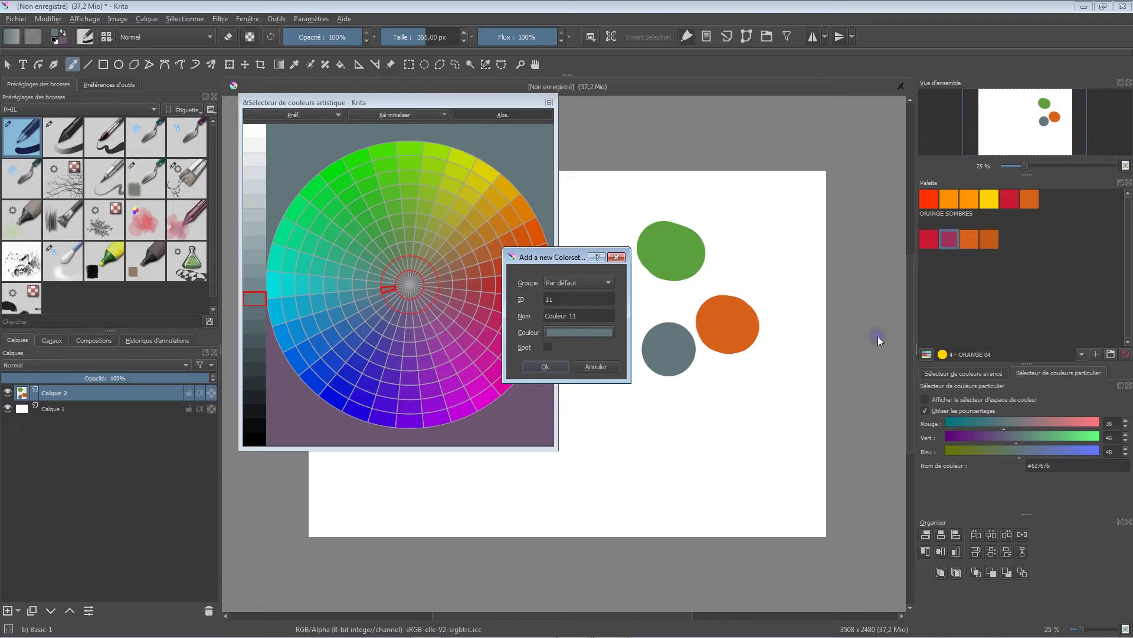
{"action": "left_click", "coordinate": [579, 367]}
{"action": "left_click_drag", "start_coordinate": [674, 392], "coordinate": [667, 403]}
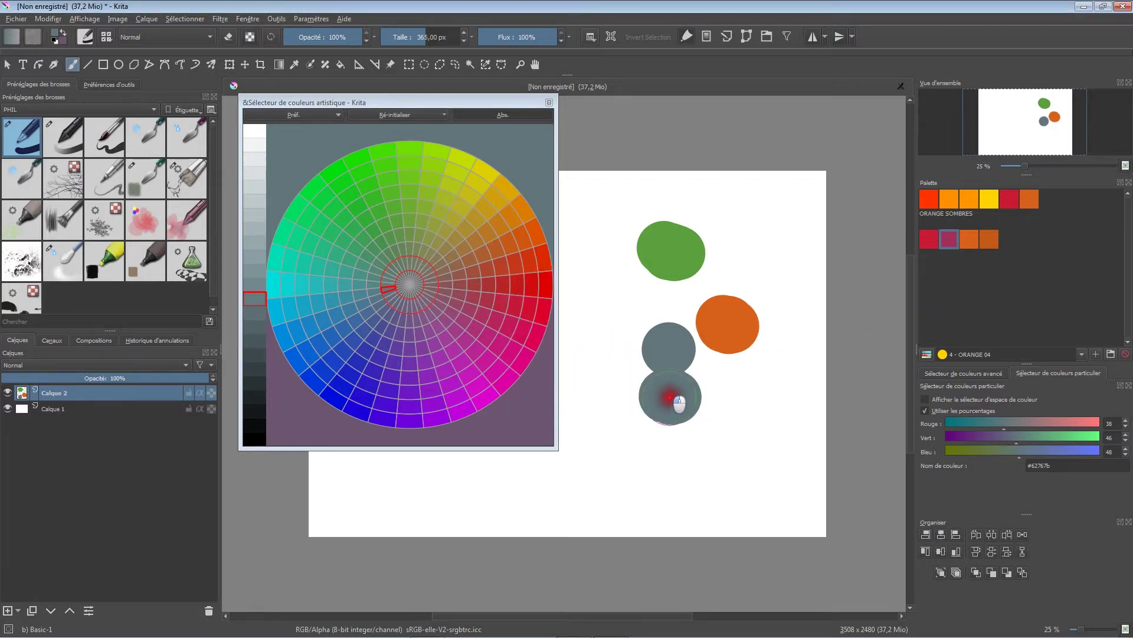
Step: Paint a red-brown circle over the grey ones and move the wheel window right
{"action": "left_click", "coordinate": [443, 277]}
{"action": "left_click", "coordinate": [710, 378]}
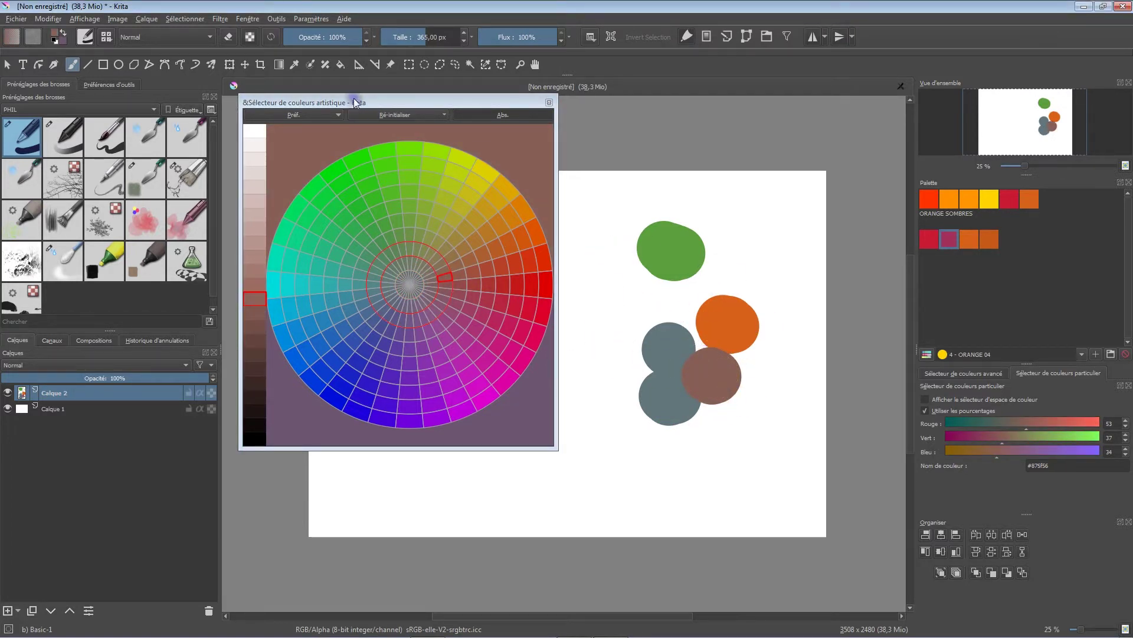
{"action": "left_click_drag", "start_coordinate": [356, 102], "coordinate": [412, 122]}
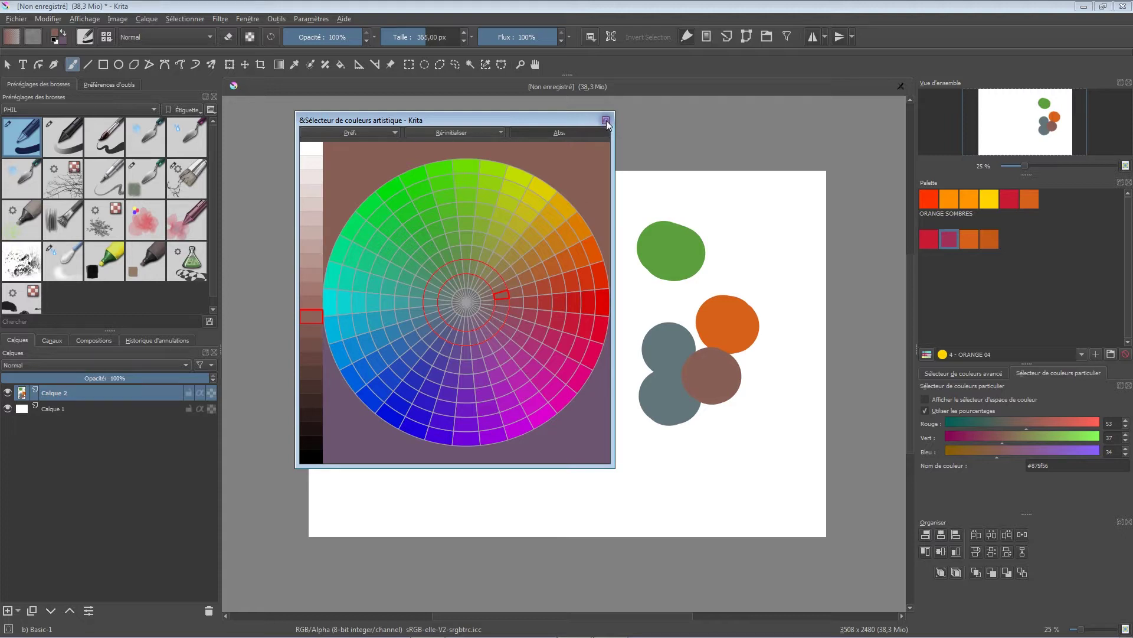
Step: Switch to an enlarged advanced colour selector, pick a salmon, then darken and lighten it
{"action": "left_click", "coordinate": [969, 373]}
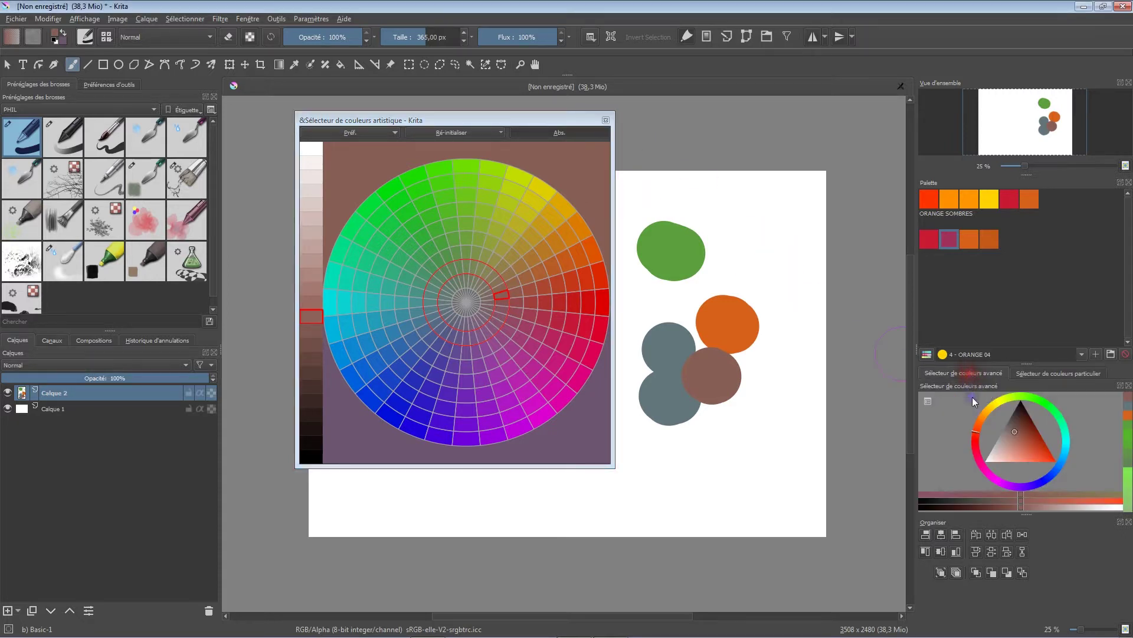
{"action": "left_click_drag", "start_coordinate": [1025, 365], "coordinate": [1026, 252]}
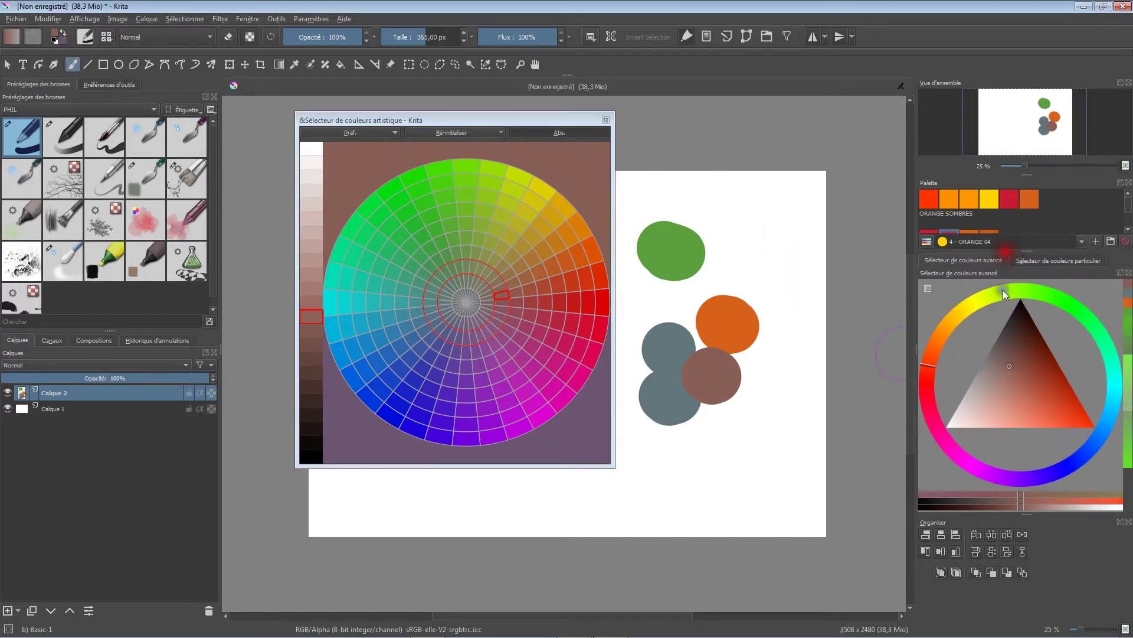
{"action": "left_click", "coordinate": [1004, 373]}
{"action": "mouse_move", "coordinate": [1003, 373]}
{"action": "left_mouse_down"}
{"action": "mouse_move", "coordinate": [1010, 388]}
{"action": "mouse_move", "coordinate": [1014, 366]}
{"action": "left_mouse_up"}
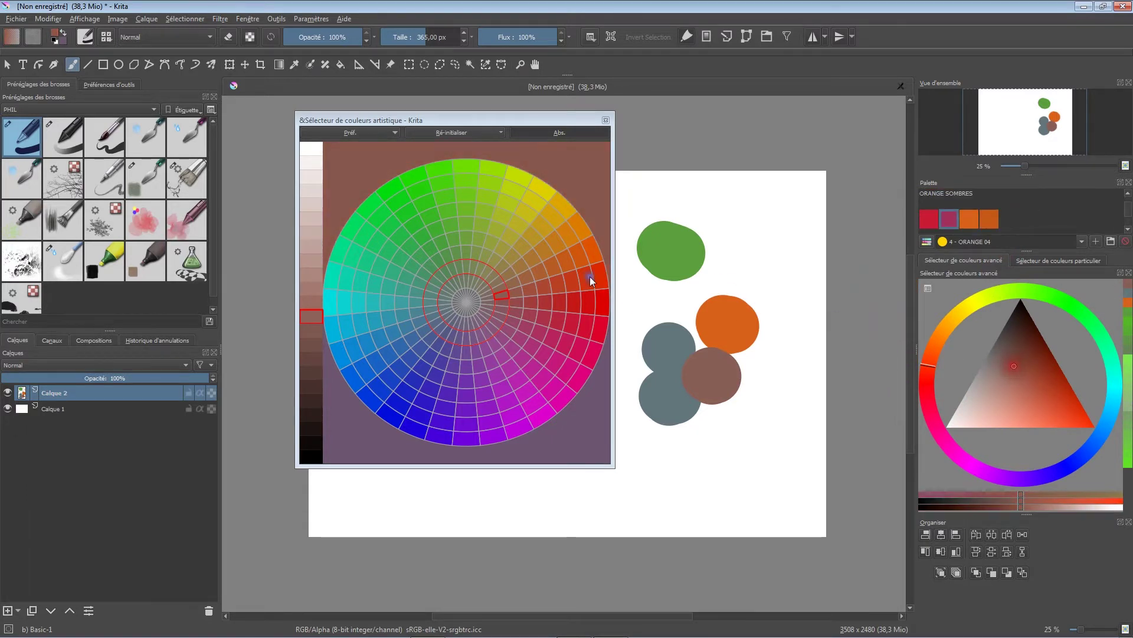
{"action": "left_click_drag", "start_coordinate": [309, 340], "coordinate": [311, 402]}
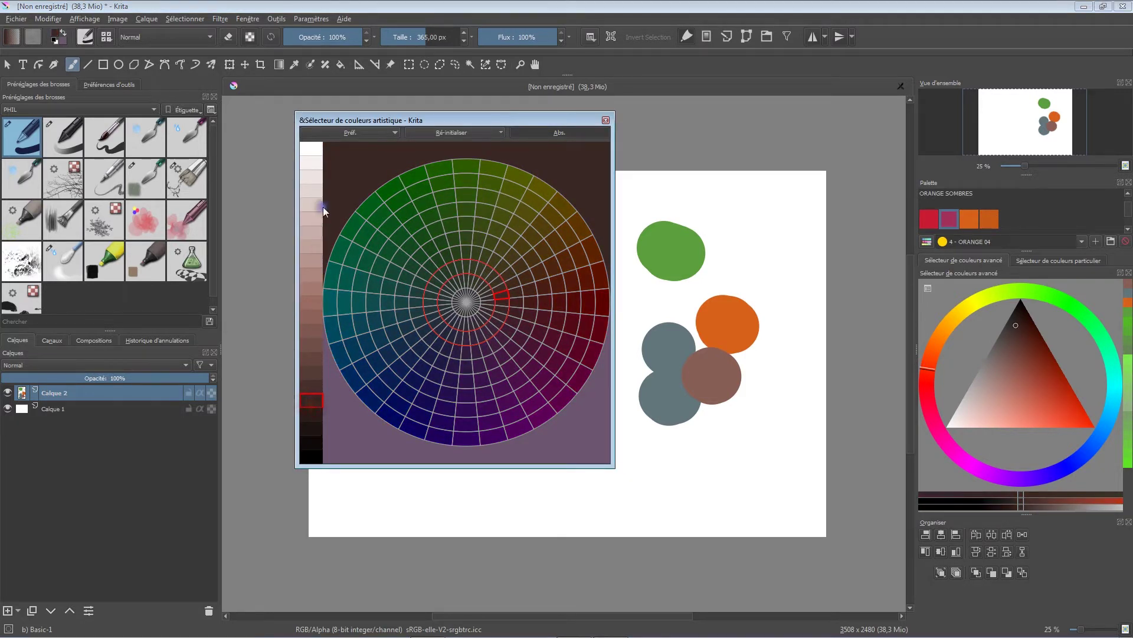
{"action": "left_click", "coordinate": [311, 177]}
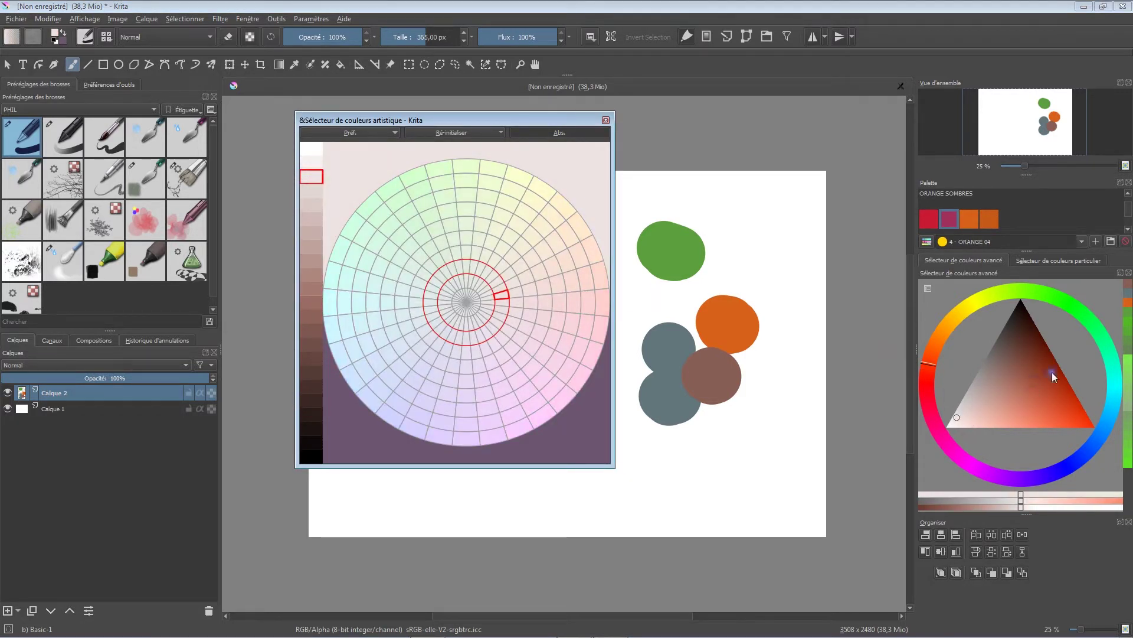
Step: Try several greens in the value strip and wheel, ending on an outer-ring blue
{"action": "left_click_drag", "start_coordinate": [307, 201], "coordinate": [310, 247]}
{"action": "left_click", "coordinate": [466, 196]}
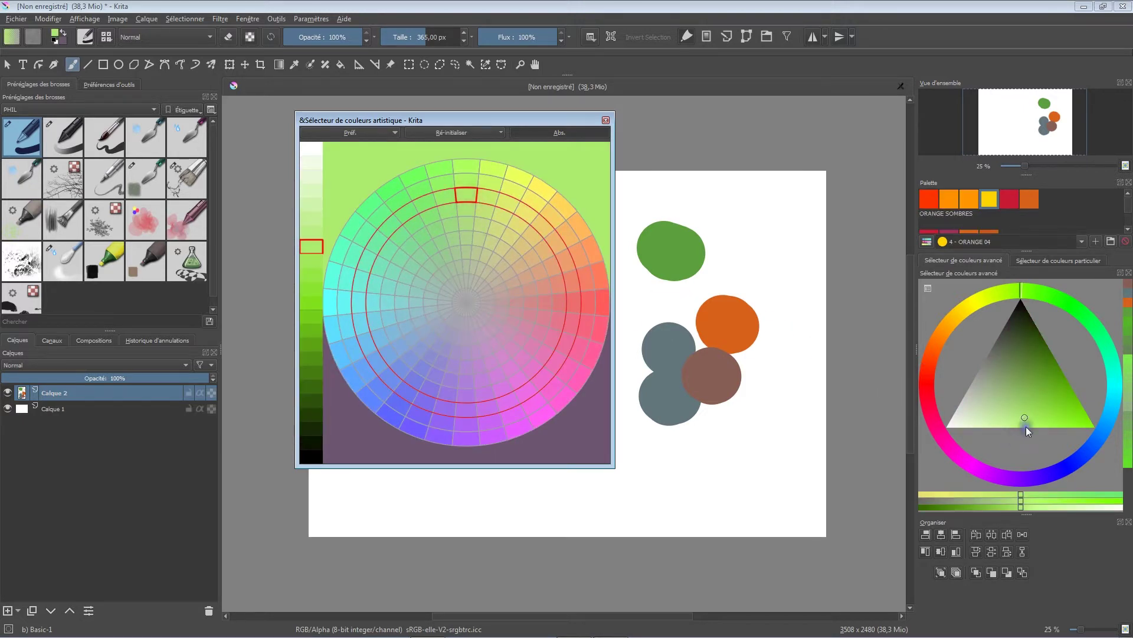
{"action": "left_click", "coordinate": [311, 288]}
{"action": "left_click", "coordinate": [506, 203]}
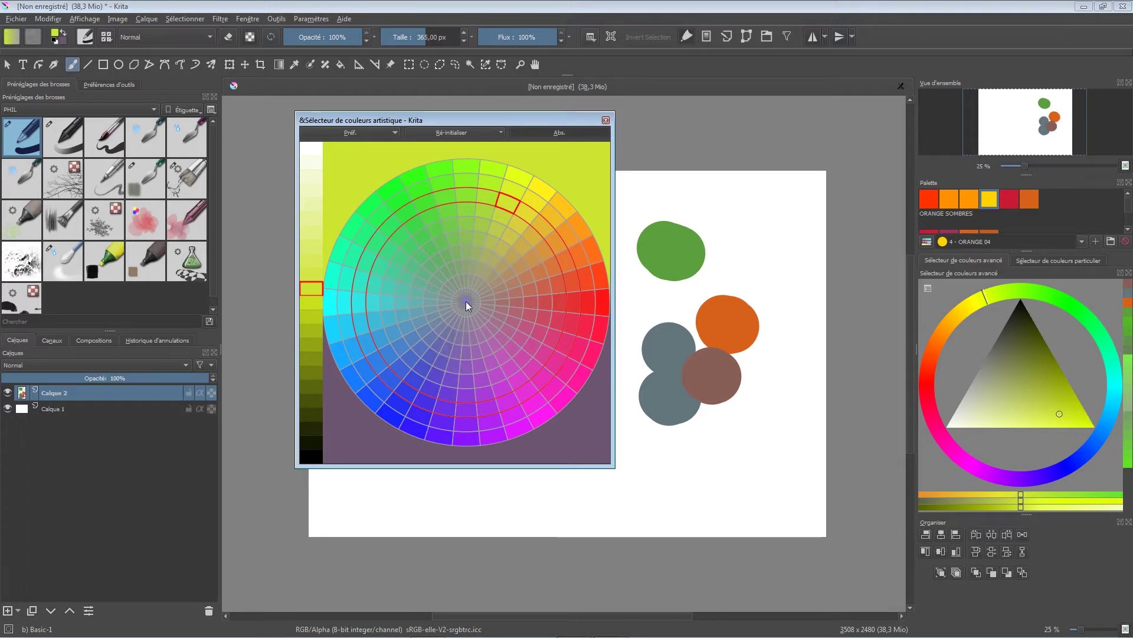
{"action": "left_click", "coordinate": [465, 168]}
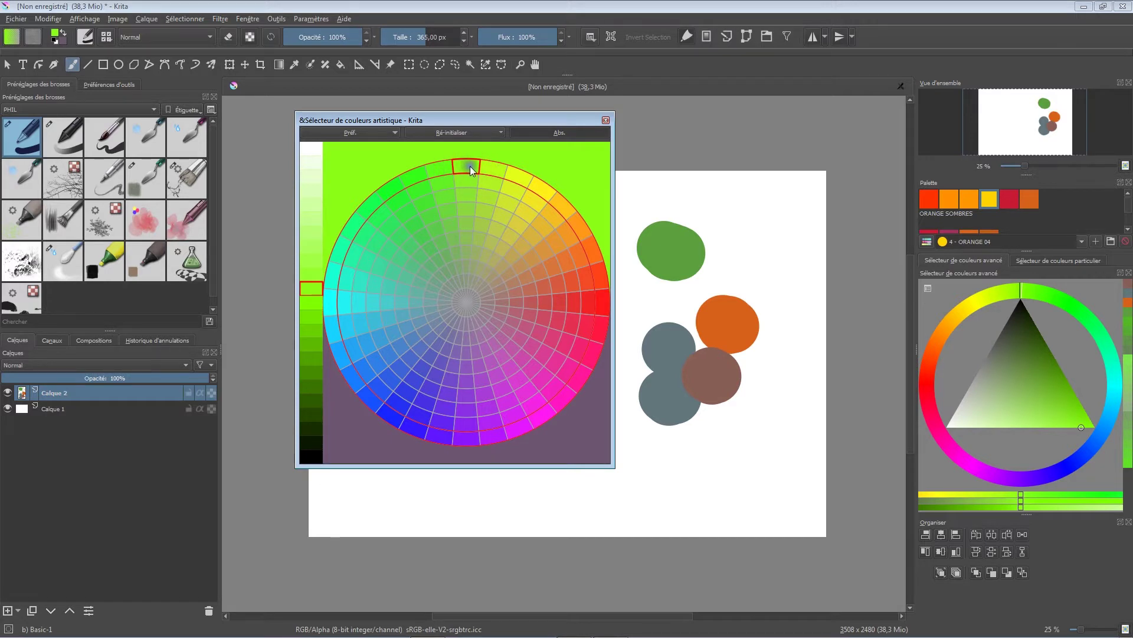
{"action": "left_click", "coordinate": [352, 377]}
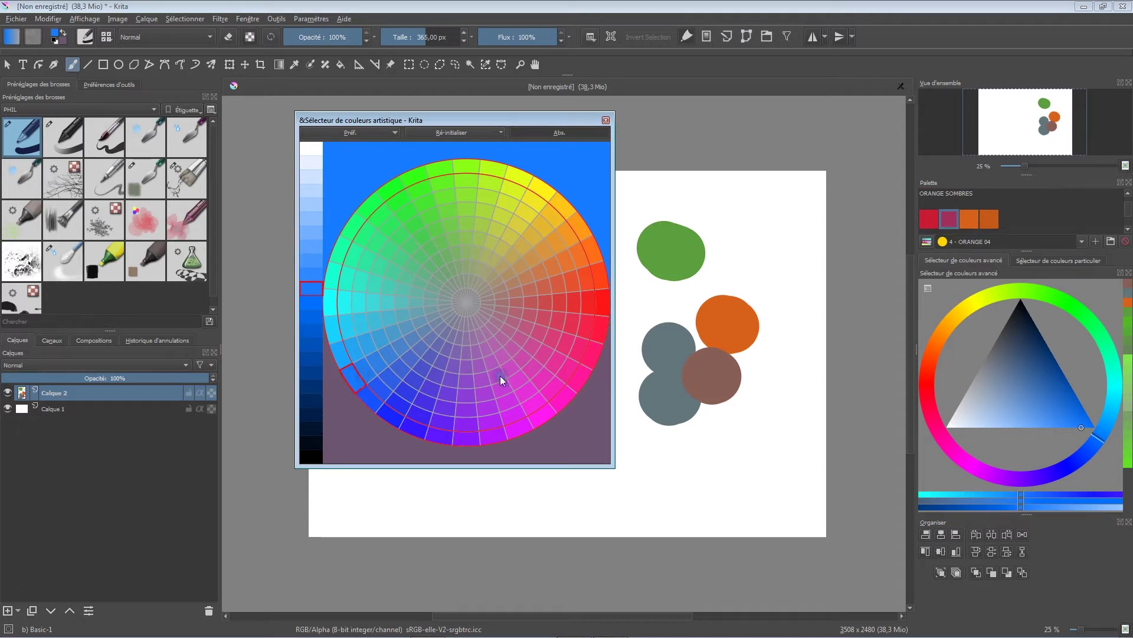
Step: Paint a column of magenta, blue and green circles at the canvas top right
{"action": "left_click", "coordinate": [581, 377]}
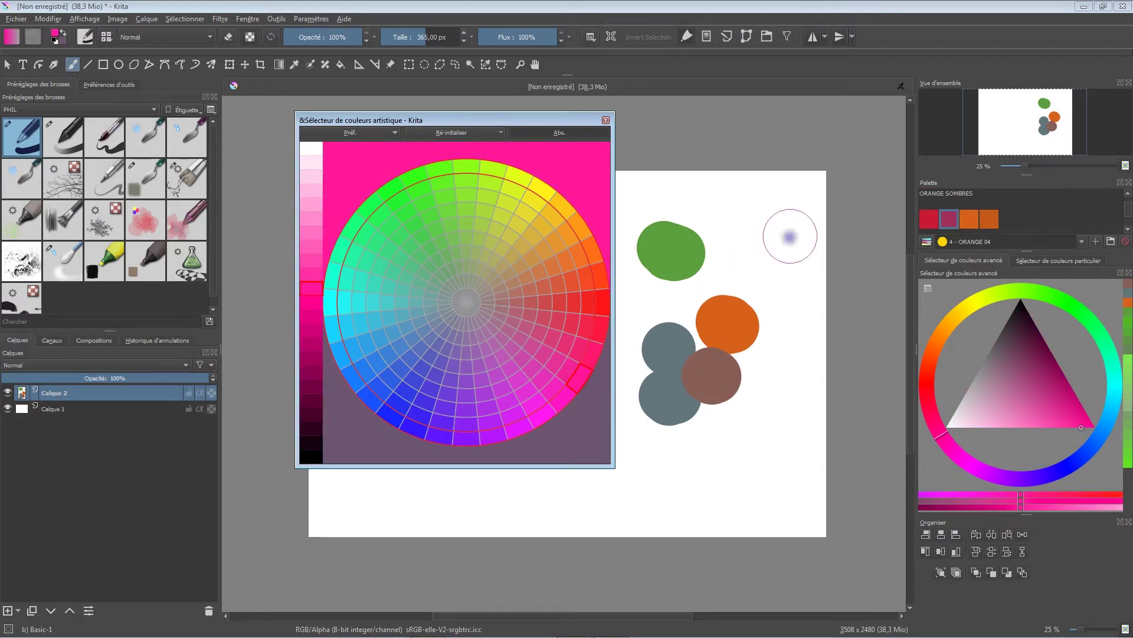
{"action": "left_click", "coordinate": [769, 212]}
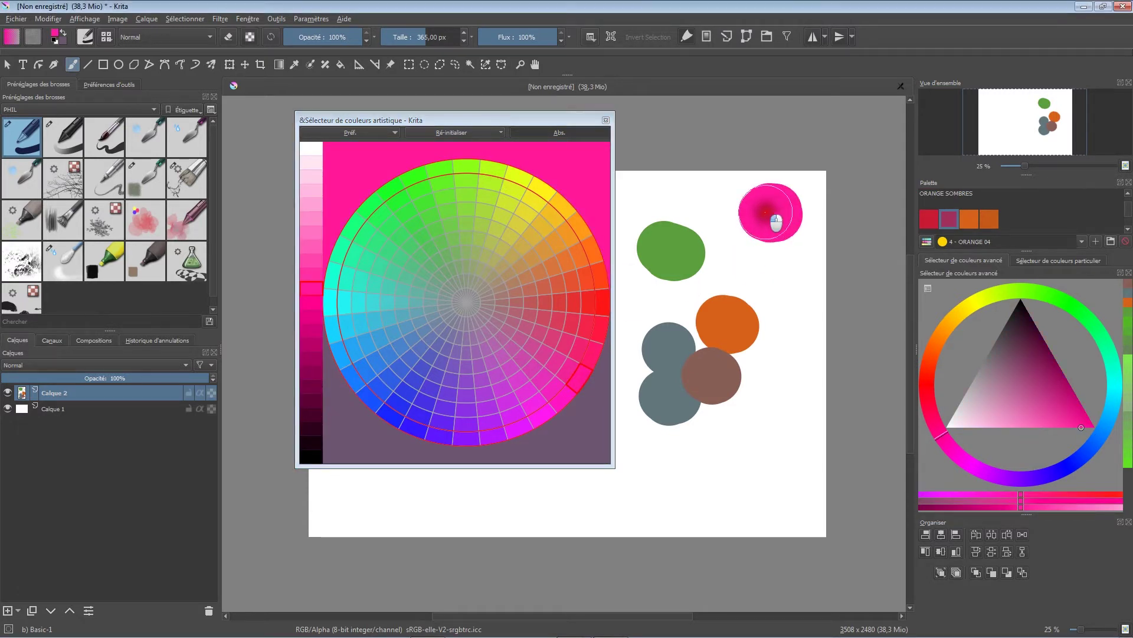
{"action": "left_click", "coordinate": [354, 376]}
{"action": "left_click", "coordinate": [781, 282]}
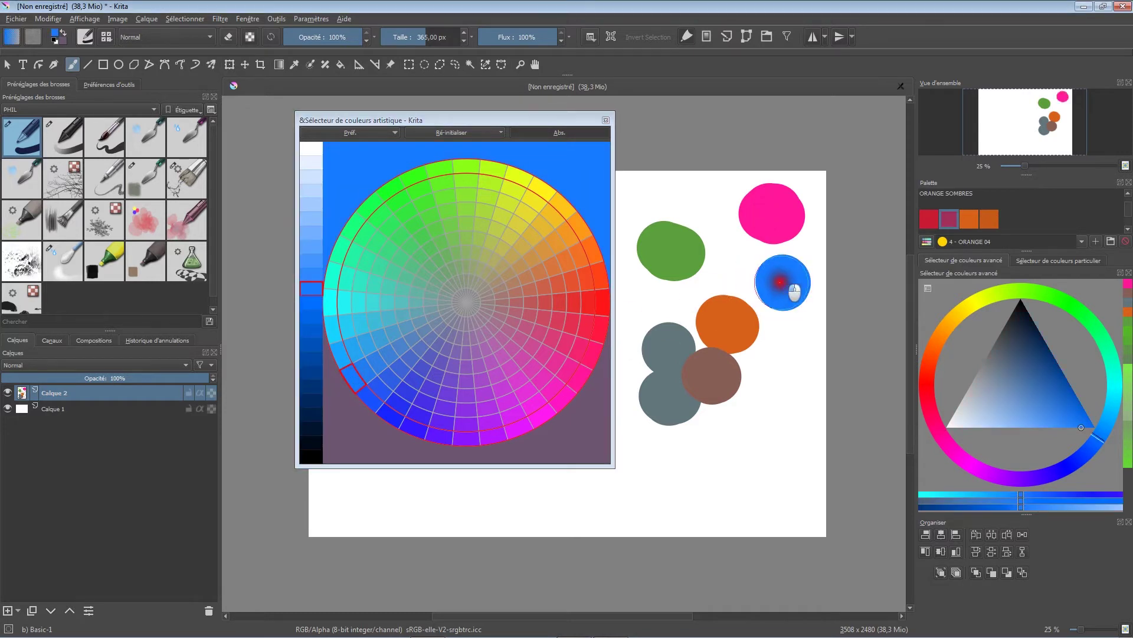
{"action": "left_click", "coordinate": [467, 167]}
{"action": "left_click", "coordinate": [782, 349]}
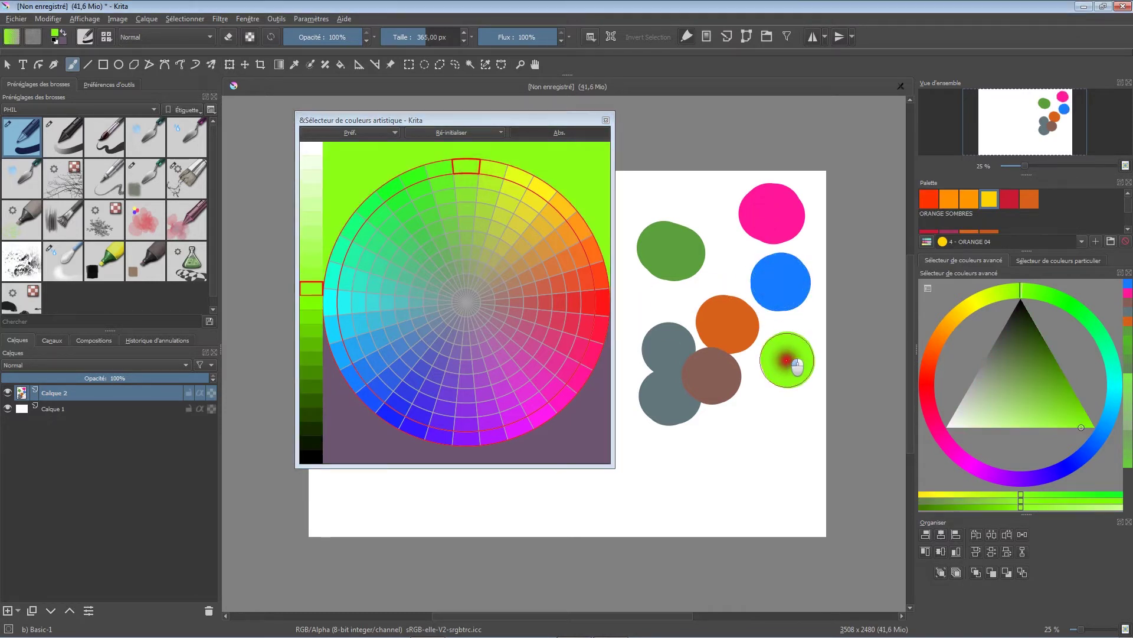
Step: Layer dull green, sampled muted rose, olive and light green dabs over the lower-right cluster
{"action": "left_click", "coordinate": [465, 191]}
{"action": "left_click", "coordinate": [464, 222]}
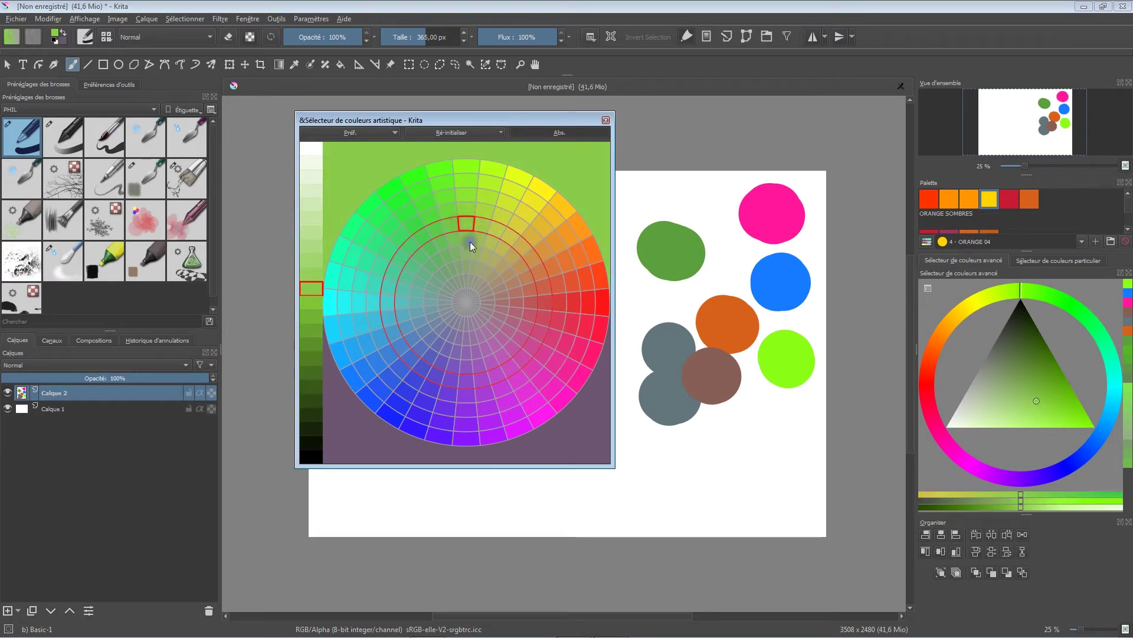
{"action": "left_click", "coordinate": [763, 379]}
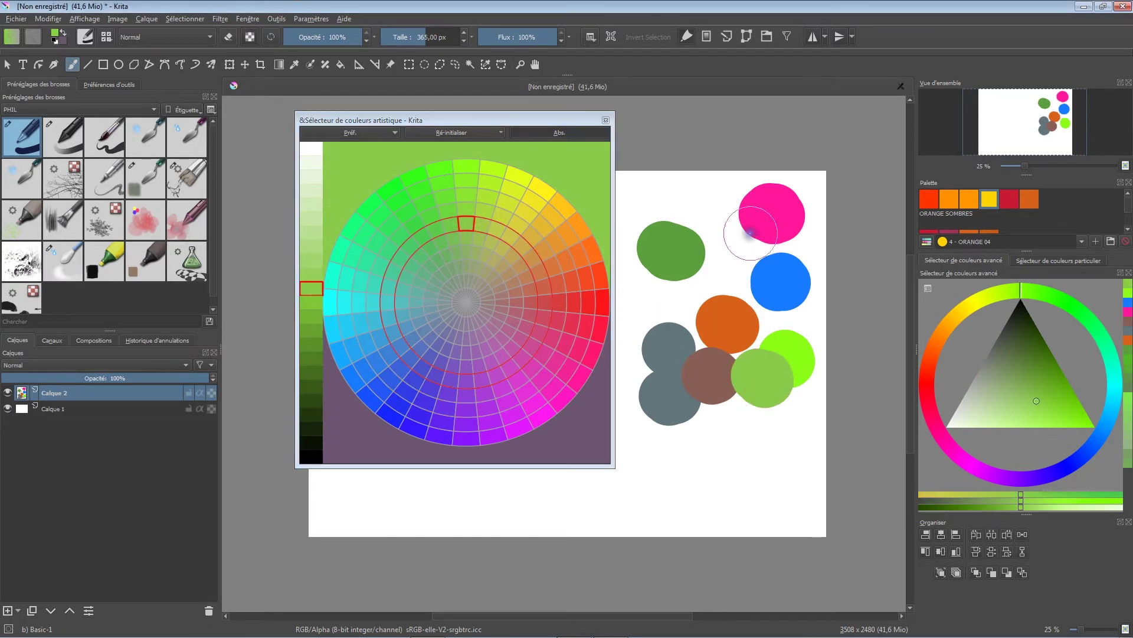
{"action": "left_click", "coordinate": [770, 222], "text": "ctrl"}
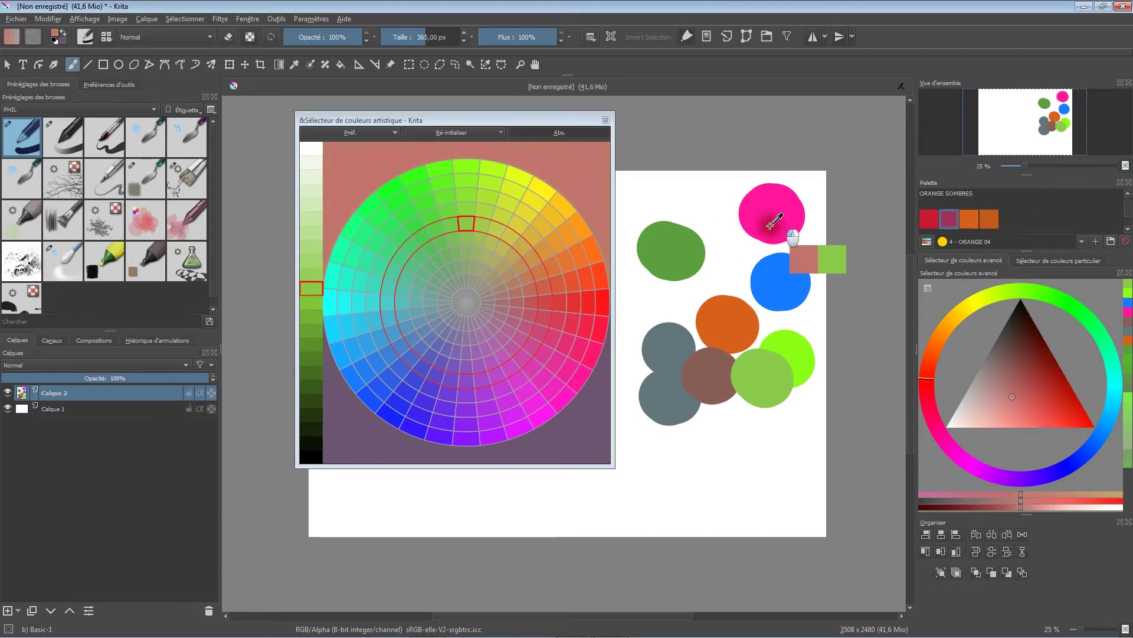
{"action": "left_click", "coordinate": [748, 398]}
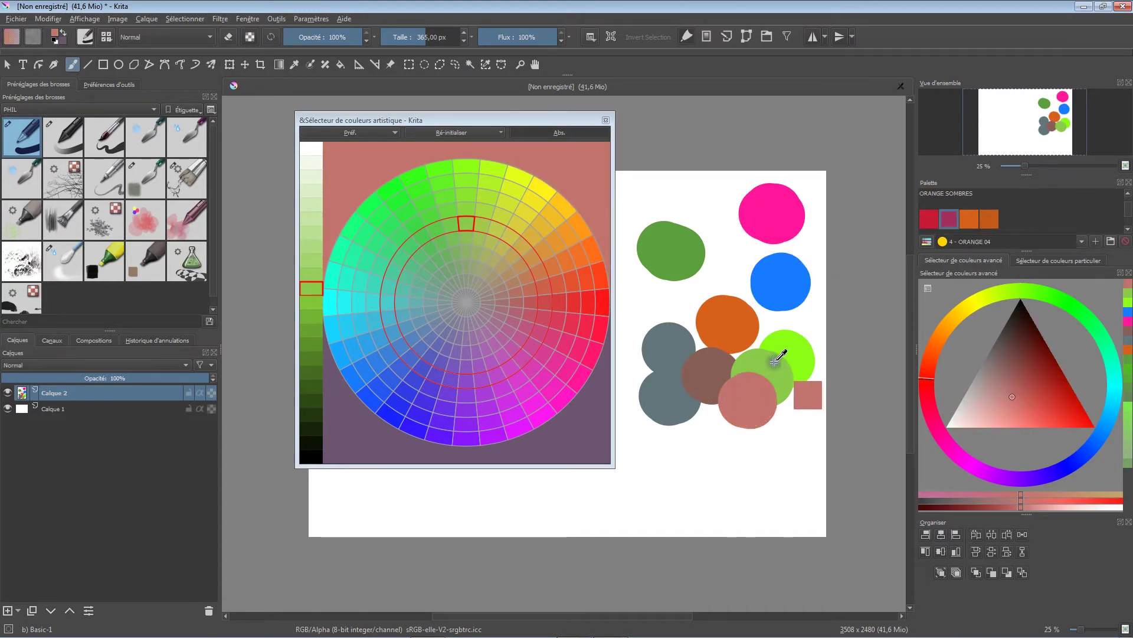
{"action": "left_click", "coordinate": [761, 407], "text": "ctrl"}
{"action": "left_click", "coordinate": [788, 371], "text": "ctrl"}
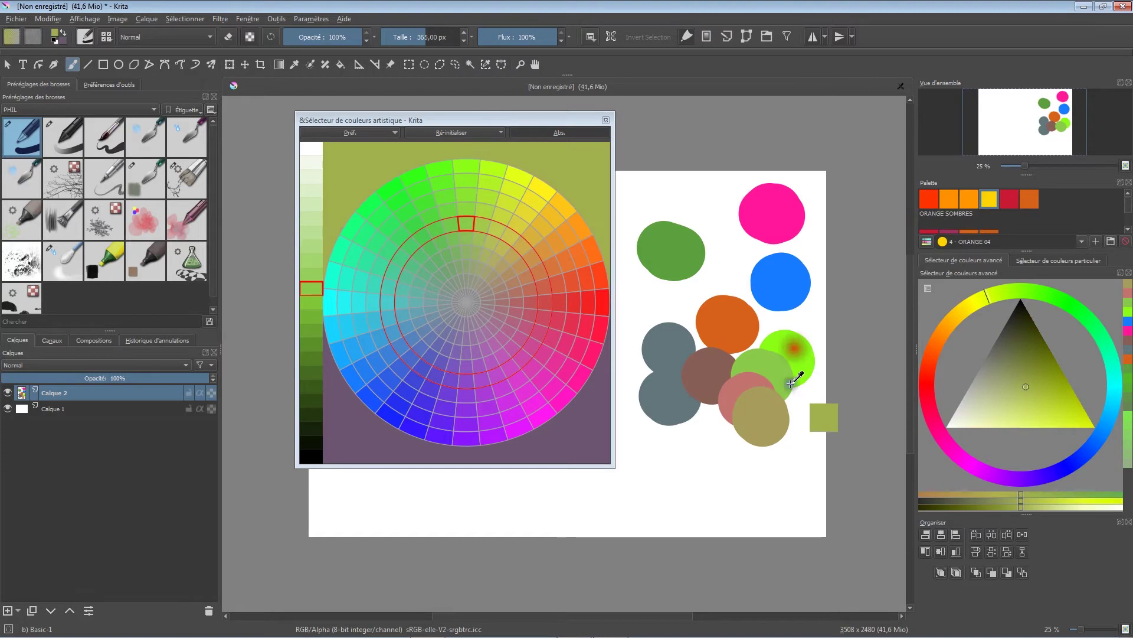
{"action": "left_click", "coordinate": [792, 352], "text": "ctrl"}
{"action": "left_click", "coordinate": [775, 434]}
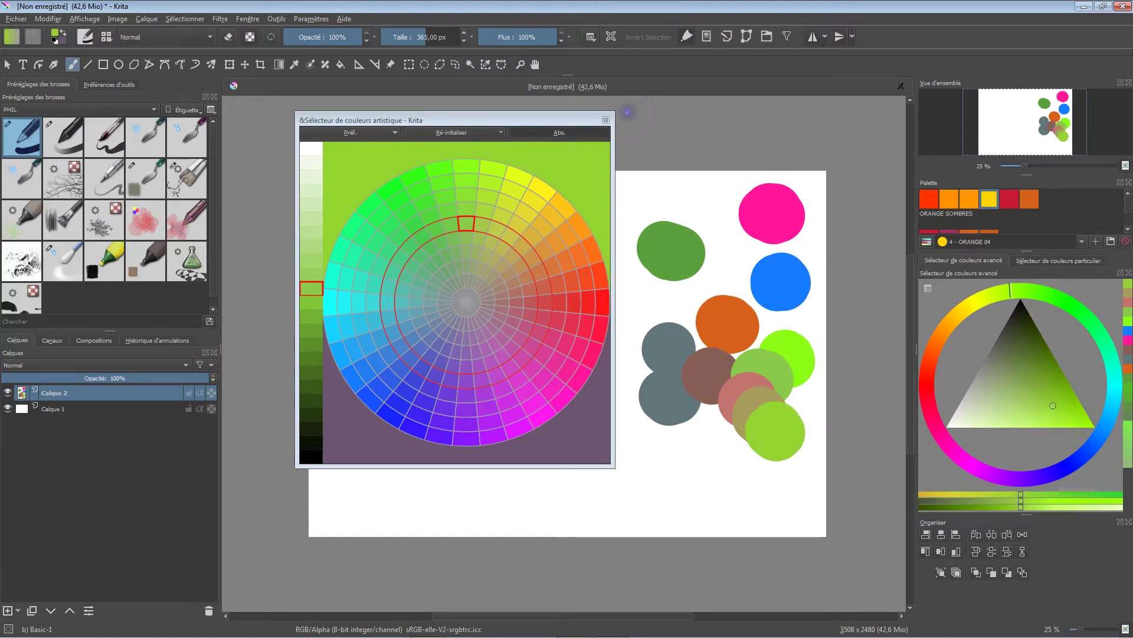
Step: Replace the artistic selector with the colour mixer and paint a dark olive circle below the cluster
{"action": "left_click_drag", "start_coordinate": [385, 118], "coordinate": [407, 121]}
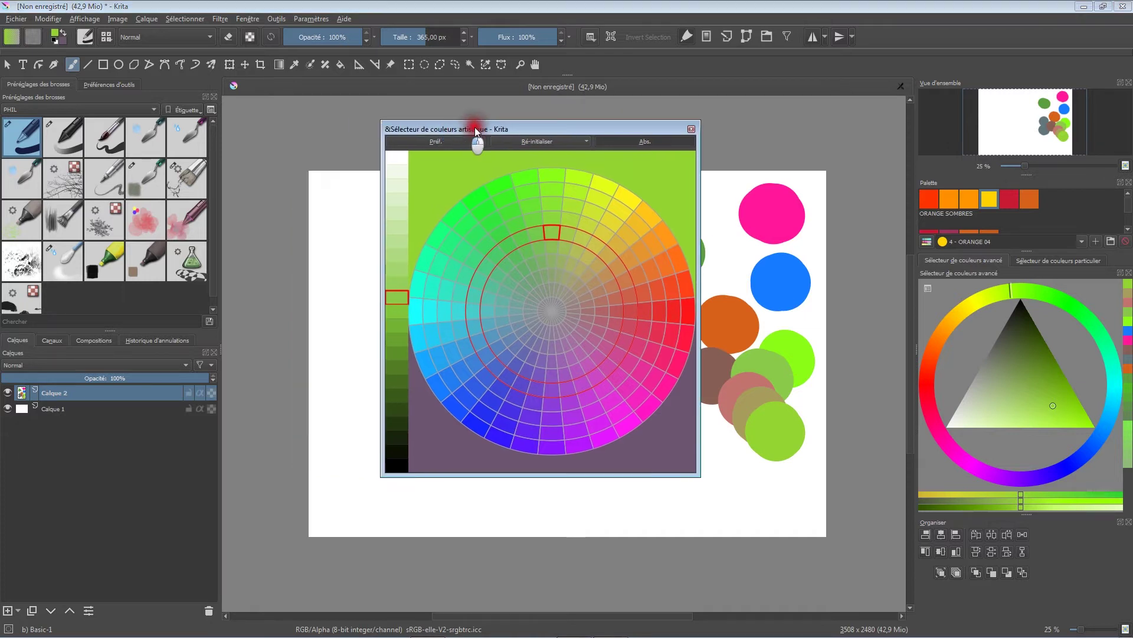
{"action": "left_click", "coordinate": [604, 115]}
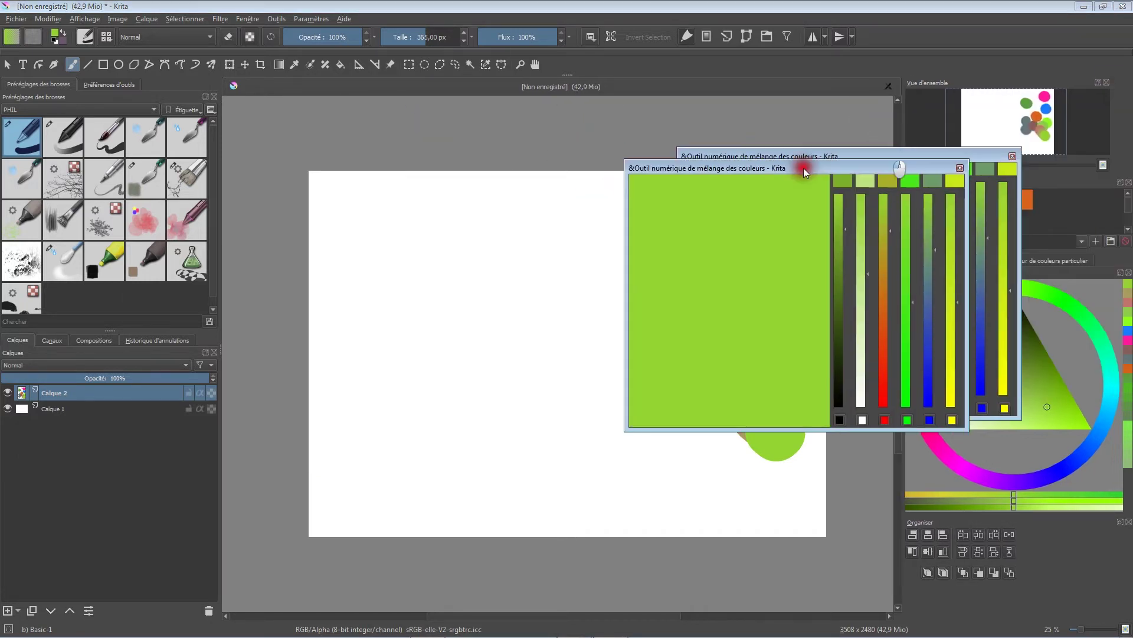
{"action": "left_click_drag", "start_coordinate": [803, 168], "coordinate": [403, 119]}
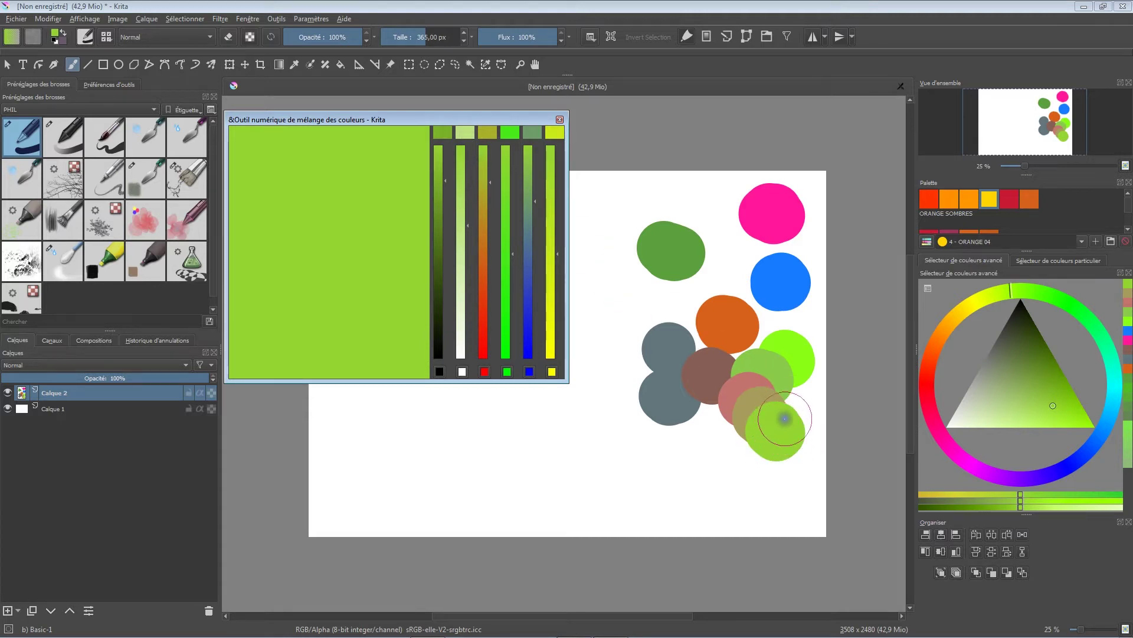
{"action": "left_click", "coordinate": [442, 132]}
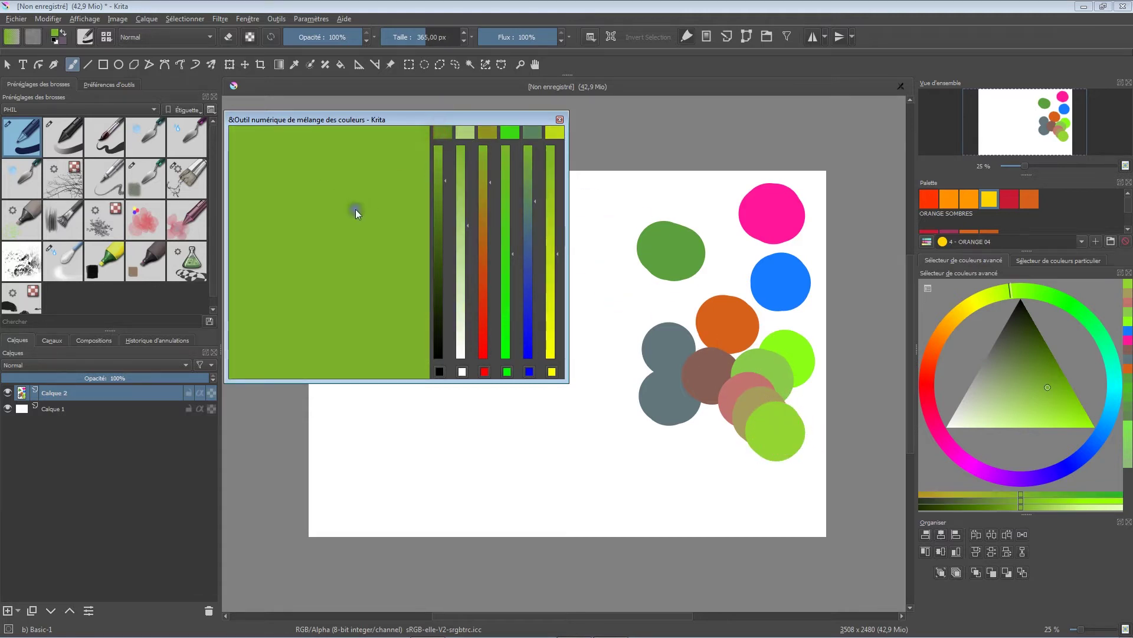
{"action": "left_click_drag", "start_coordinate": [692, 456], "coordinate": [695, 463]}
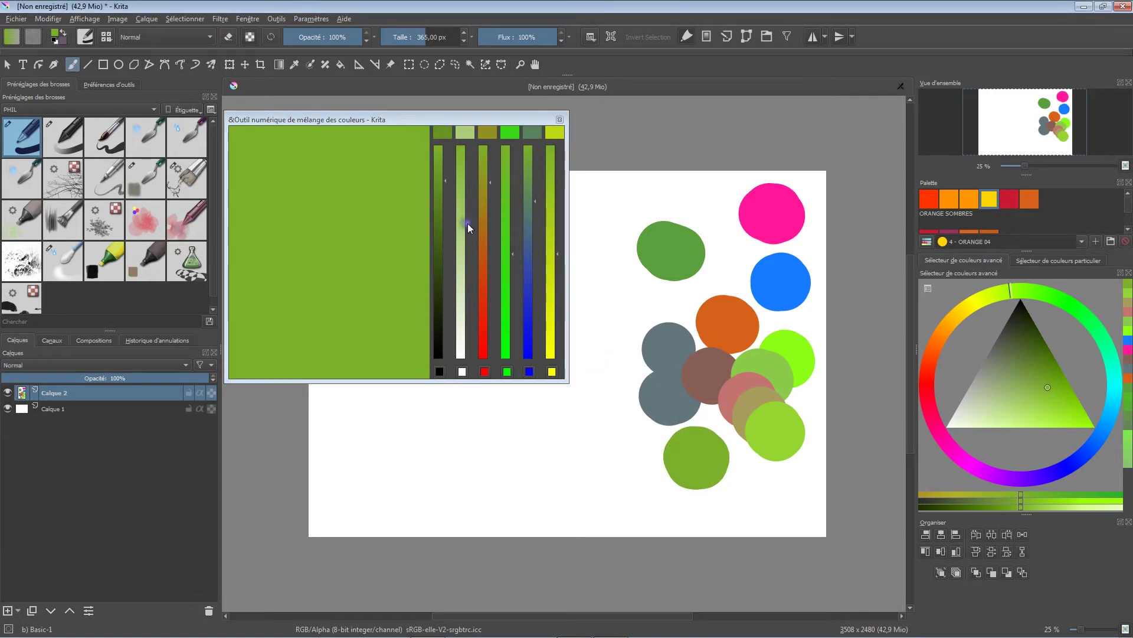
Step: Adjust the mixer's white and red blends and paint an olive circle left of the cluster
{"action": "left_click_drag", "start_coordinate": [468, 225], "coordinate": [467, 273]}
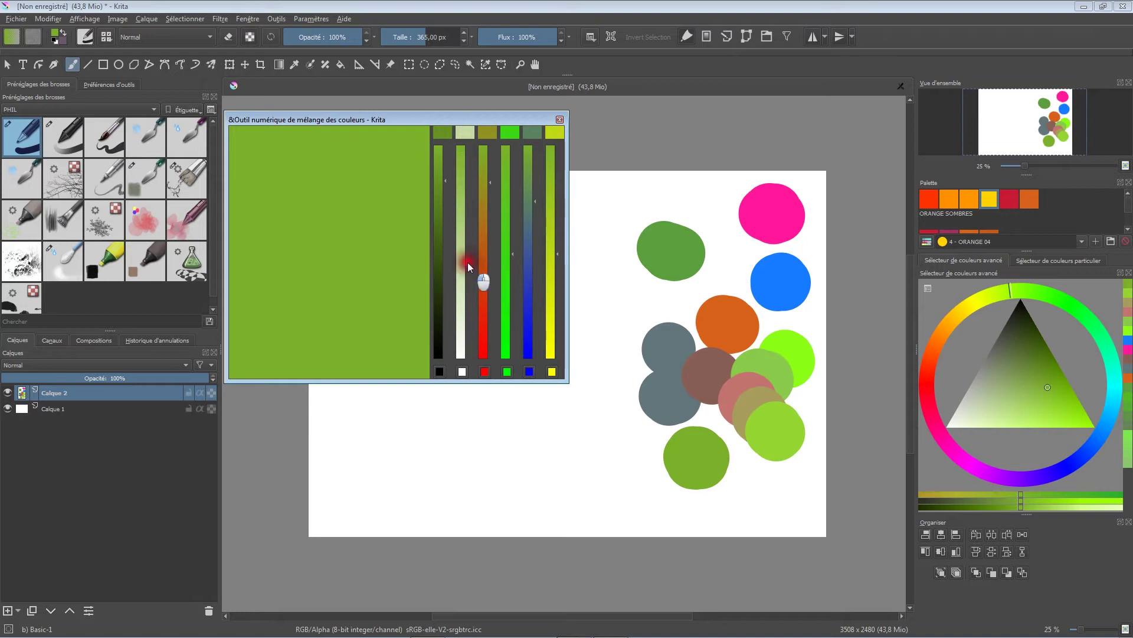
{"action": "left_click_drag", "start_coordinate": [468, 265], "coordinate": [469, 179]}
{"action": "left_click_drag", "start_coordinate": [469, 143], "coordinate": [473, 225]}
{"action": "left_click_drag", "start_coordinate": [490, 178], "coordinate": [490, 188]}
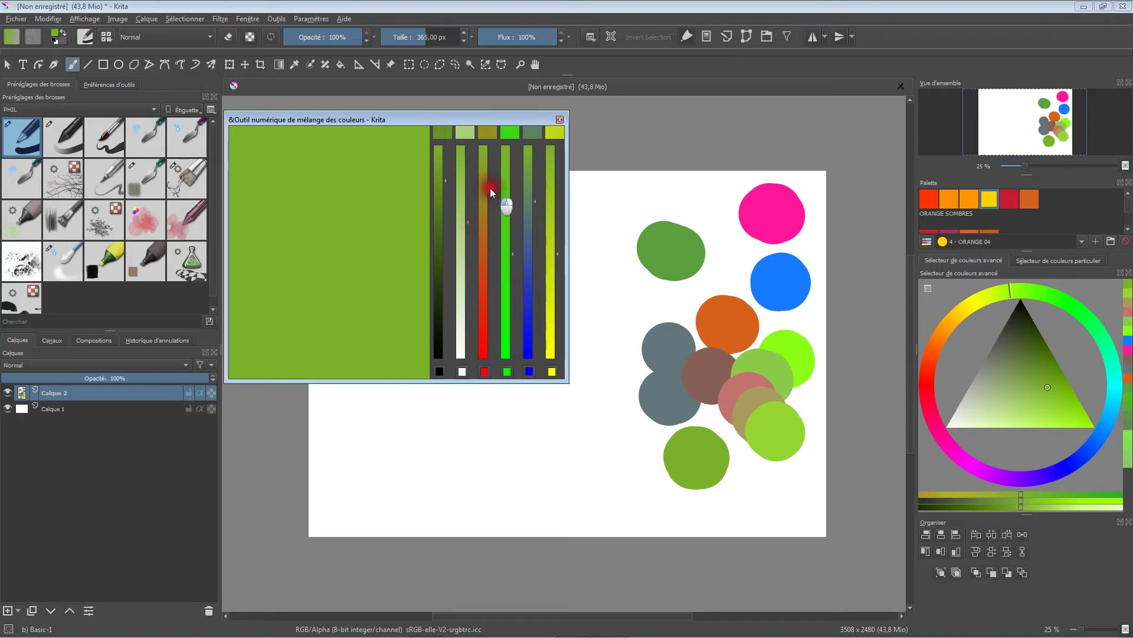
{"action": "left_click", "coordinate": [487, 135]}
{"action": "left_click_drag", "start_coordinate": [637, 434], "coordinate": [630, 427]}
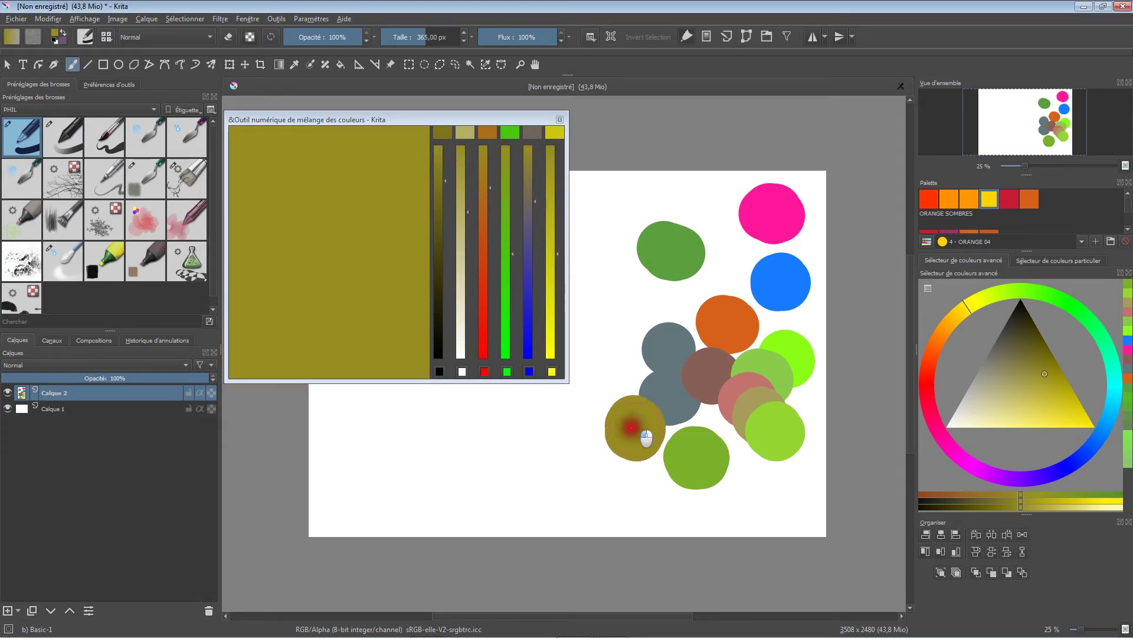
Step: Shift the green blend to muted olive-green and paint that circle at the lower left
{"action": "left_click_drag", "start_coordinate": [511, 253], "coordinate": [510, 203]}
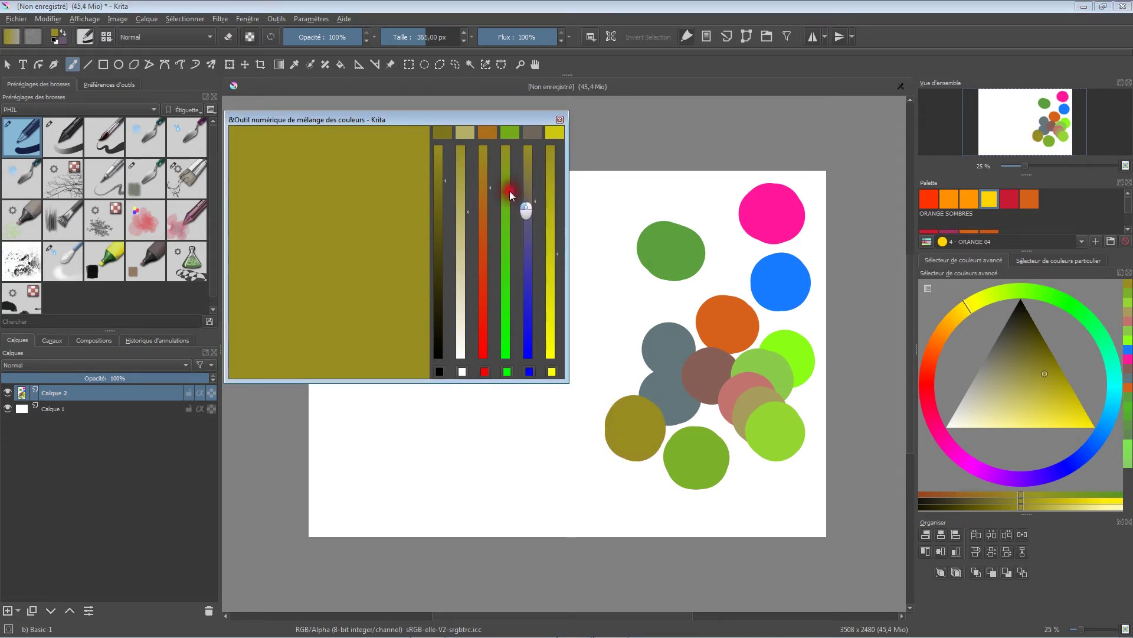
{"action": "left_click_drag", "start_coordinate": [510, 203], "coordinate": [508, 183]}
{"action": "left_click", "coordinate": [511, 133]}
{"action": "left_click_drag", "start_coordinate": [611, 415], "coordinate": [607, 411]}
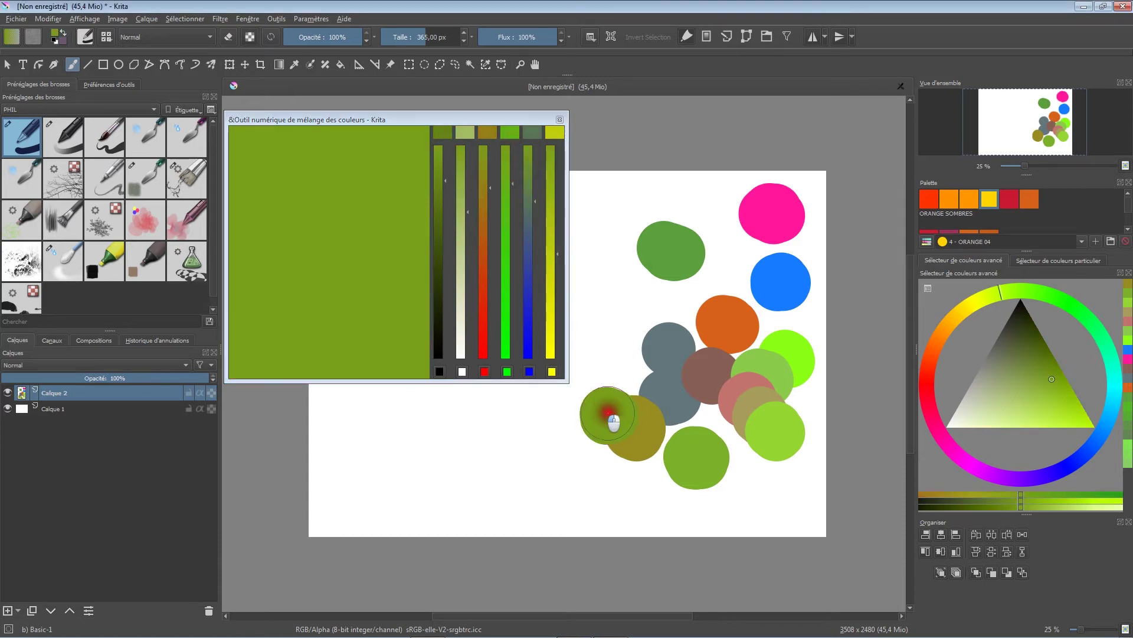
Step: Paint a grey-green circle from the blue blend and an olive one from the yellow blend
{"action": "left_click", "coordinate": [531, 133]}
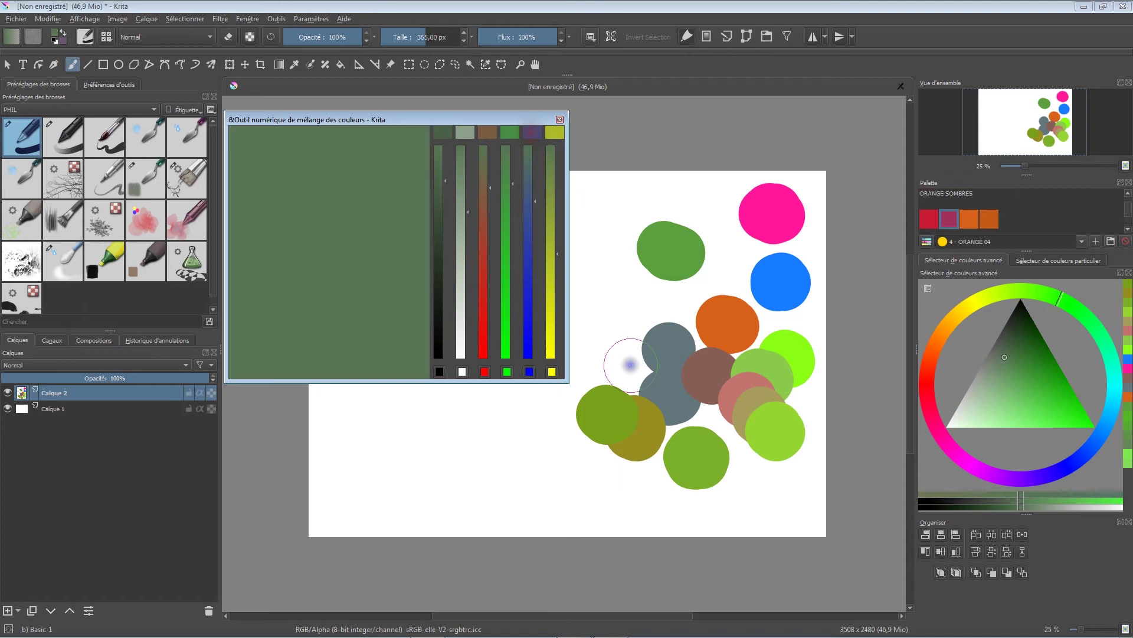
{"action": "left_click", "coordinate": [599, 452]}
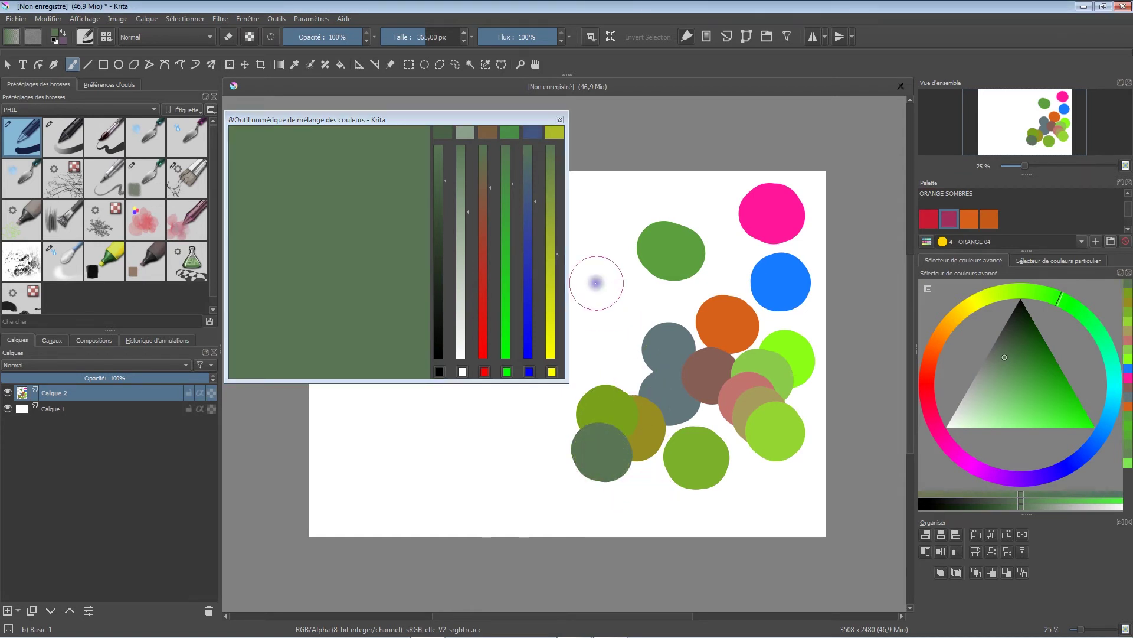
{"action": "left_click_drag", "start_coordinate": [557, 252], "coordinate": [554, 201]}
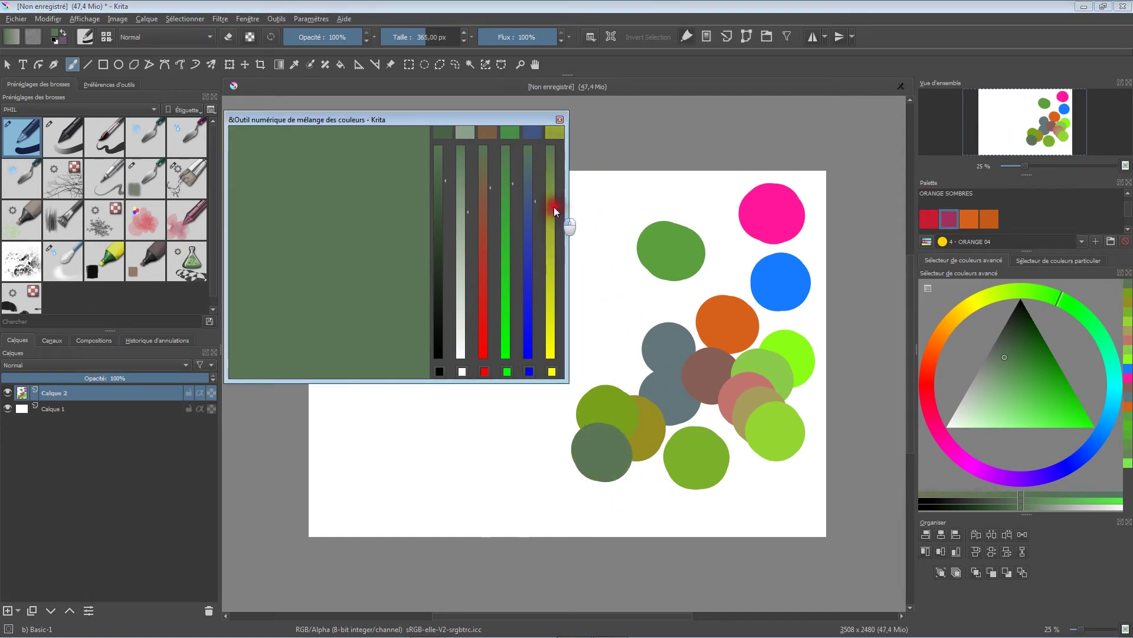
{"action": "left_click", "coordinate": [553, 133]}
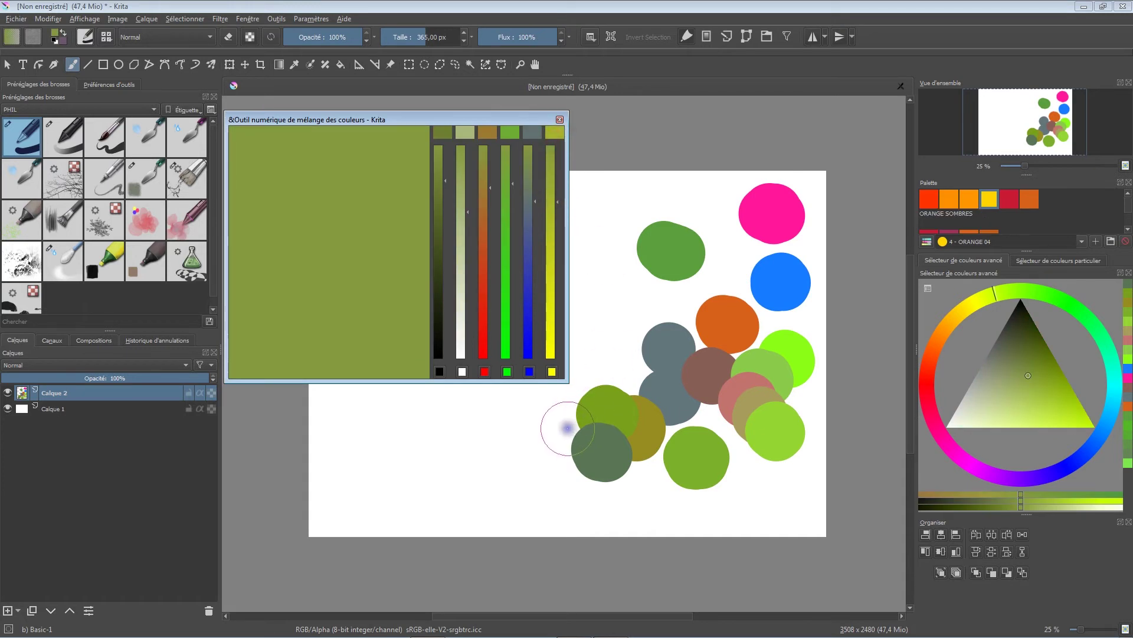
{"action": "left_click", "coordinate": [566, 426]}
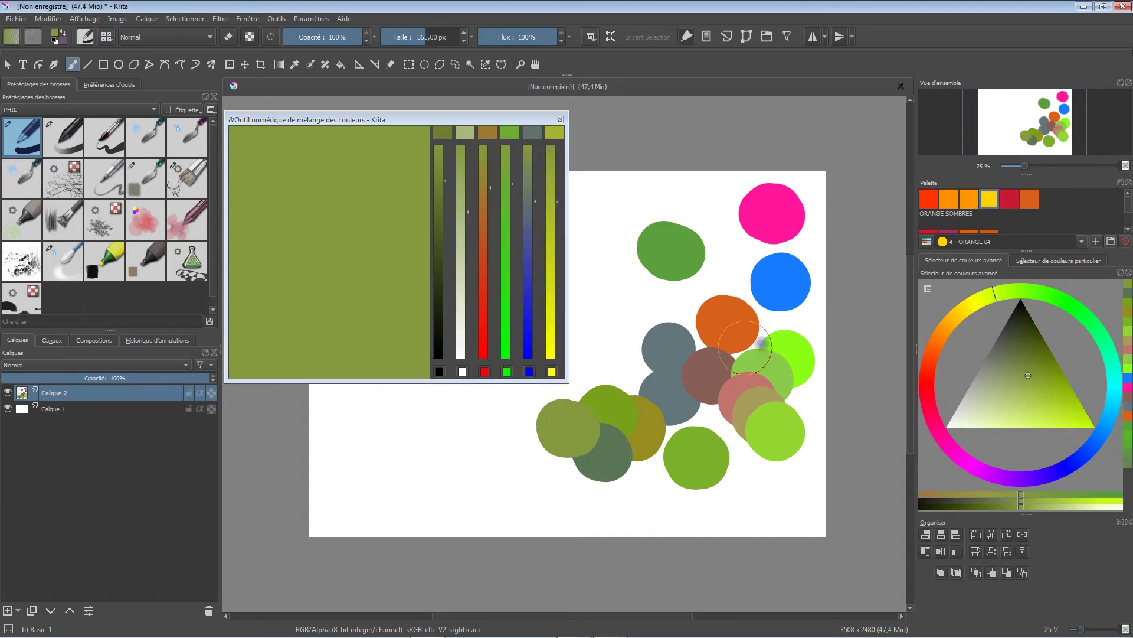
Step: Drag the digital colour mixer around the screen, then close it
{"action": "mouse_move", "coordinate": [417, 116]}
{"action": "left_mouse_down"}
{"action": "mouse_move", "coordinate": [673, 182]}
{"action": "mouse_move", "coordinate": [498, 152]}
{"action": "left_mouse_up"}
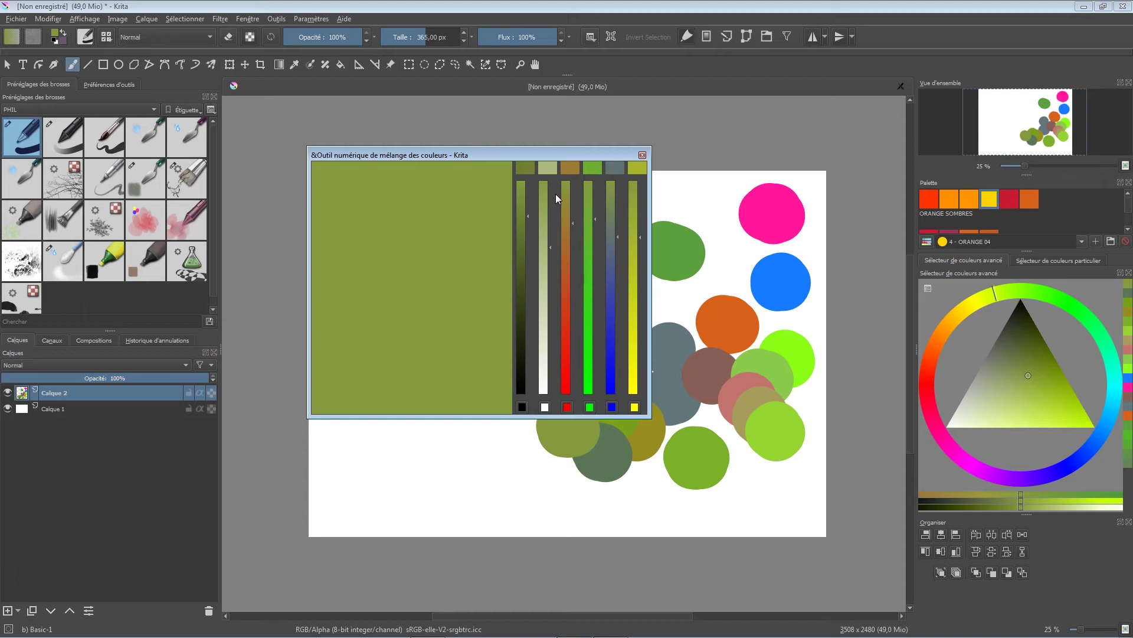
{"action": "mouse_move", "coordinate": [574, 155]}
{"action": "left_mouse_down"}
{"action": "mouse_move", "coordinate": [614, 158]}
{"action": "mouse_move", "coordinate": [543, 135]}
{"action": "mouse_move", "coordinate": [608, 145]}
{"action": "mouse_move", "coordinate": [549, 139]}
{"action": "mouse_move", "coordinate": [585, 159]}
{"action": "mouse_move", "coordinate": [500, 132]}
{"action": "left_mouse_up"}
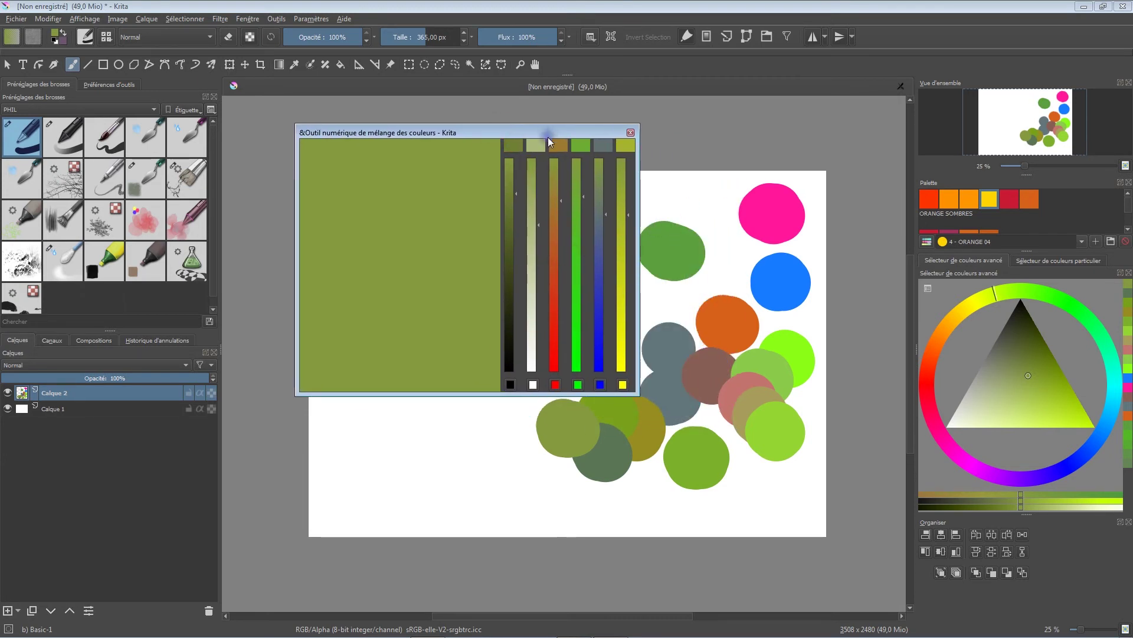
{"action": "mouse_move", "coordinate": [409, 133]}
{"action": "left_mouse_down"}
{"action": "mouse_move", "coordinate": [172, 384]}
{"action": "mouse_move", "coordinate": [146, 381]}
{"action": "mouse_move", "coordinate": [142, 234]}
{"action": "left_mouse_up"}
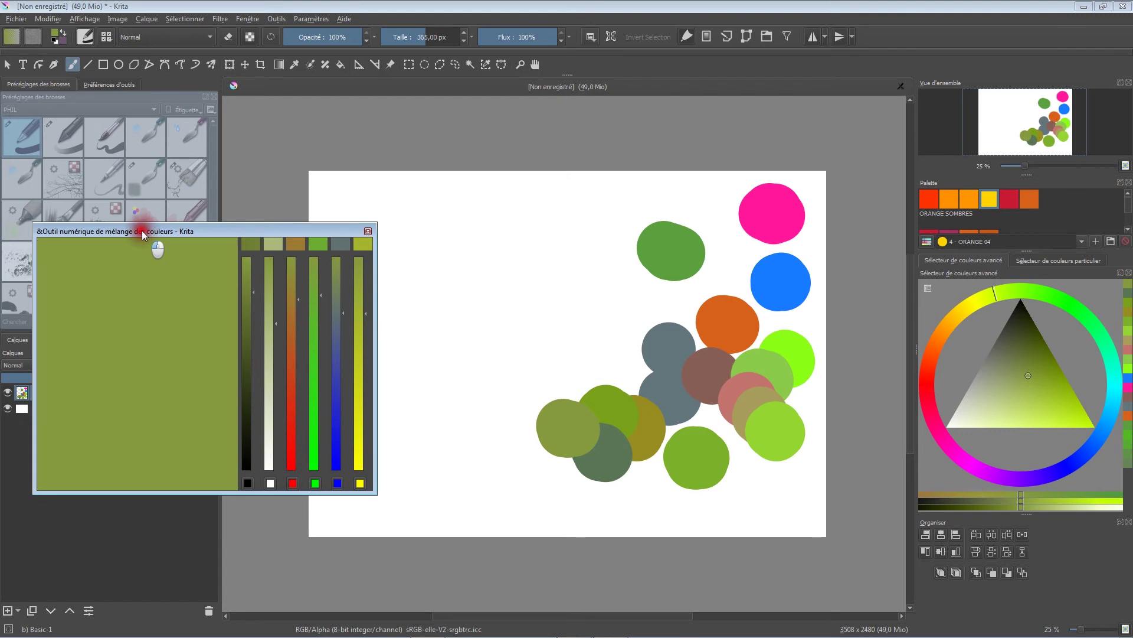
{"action": "left_click_drag", "start_coordinate": [140, 230], "coordinate": [478, 159]}
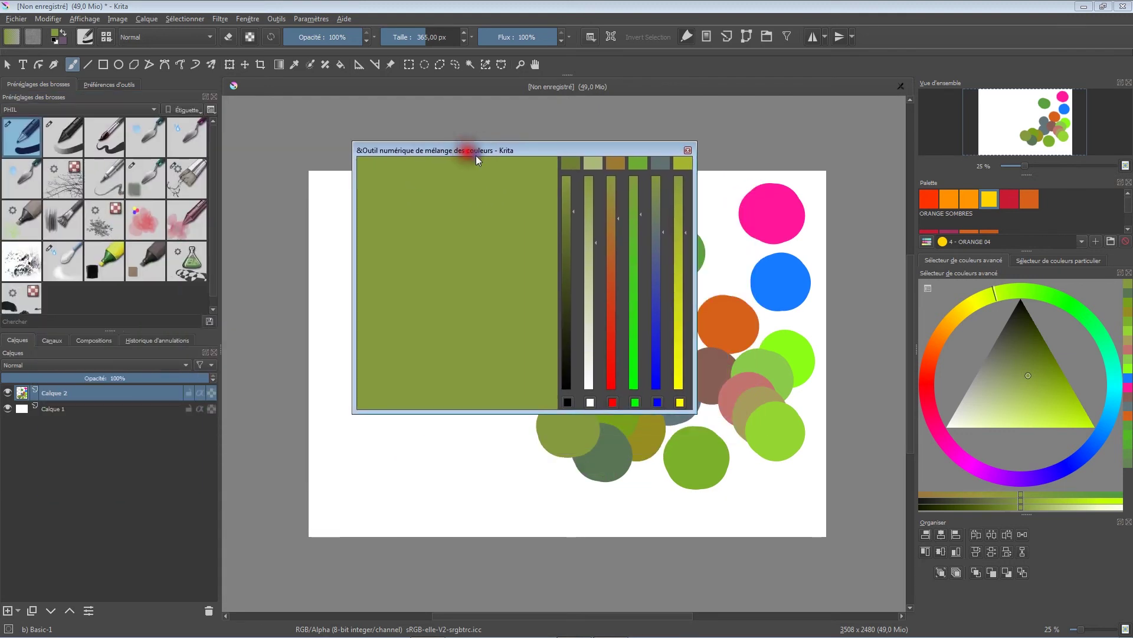
{"action": "left_click", "coordinate": [688, 149]}
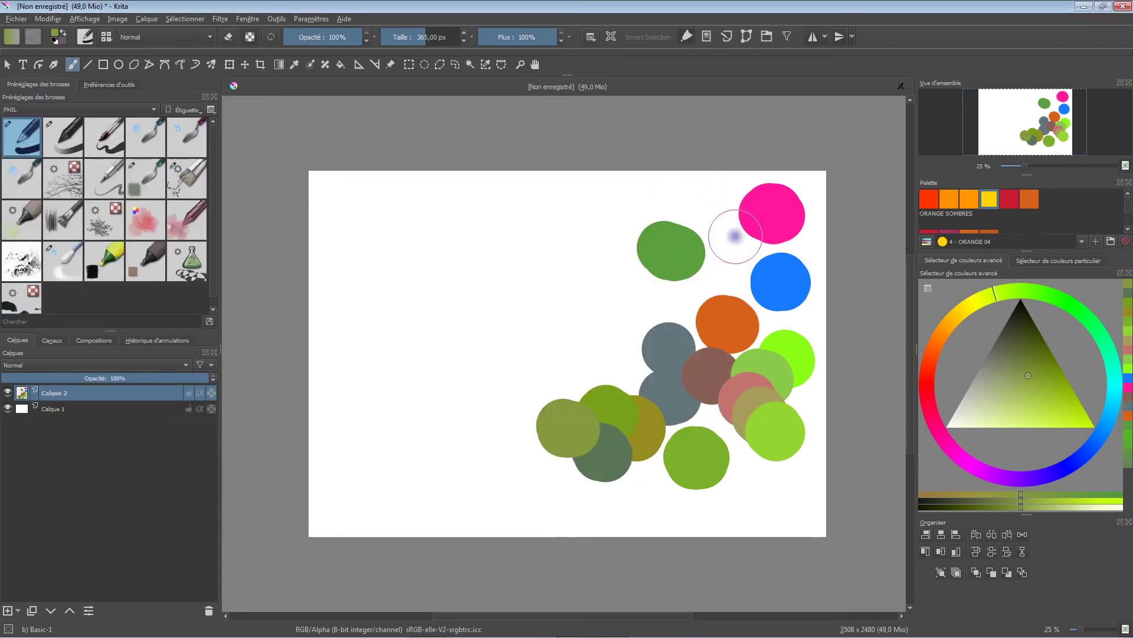